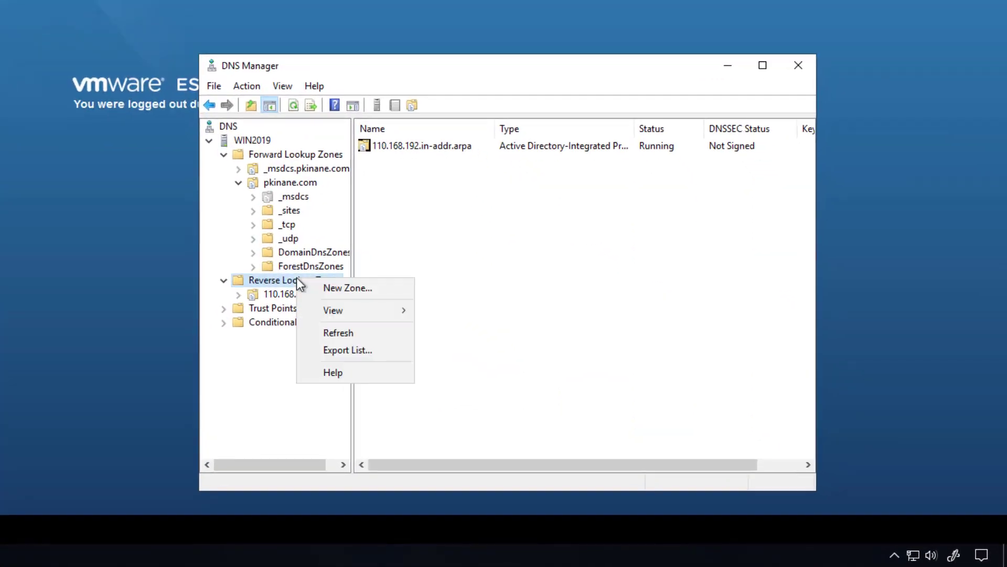
Step: Create the primary IPv4 reverse zone for network 192.168.120, allowing nonsecure and secure updates
{"action": "left_click", "coordinate": [328, 286]}
{"action": "left_click", "coordinate": [517, 352]}
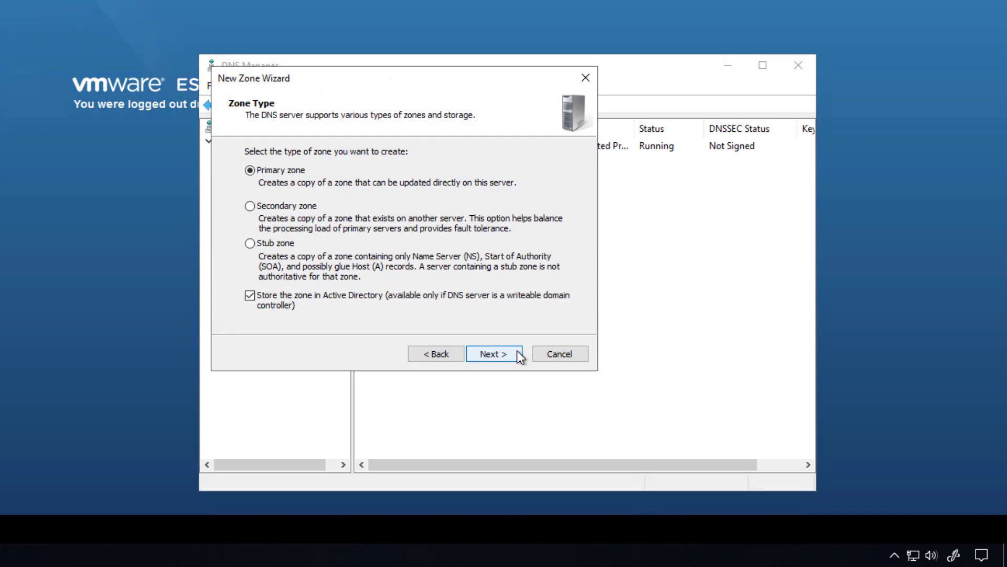
{"action": "left_click", "coordinate": [518, 353]}
{"action": "left_click", "coordinate": [518, 354]}
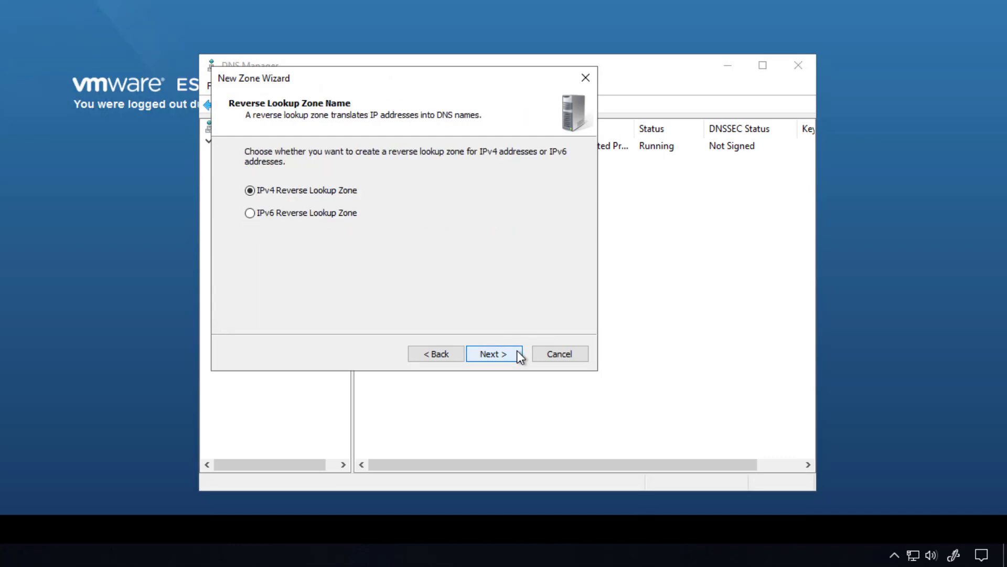
{"action": "left_click", "coordinate": [517, 353]}
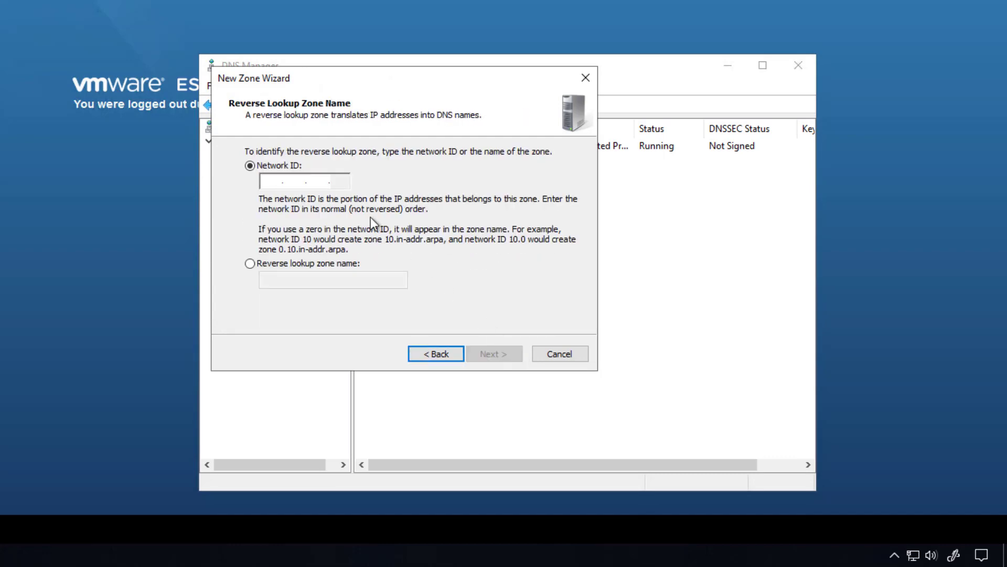
{"action": "type", "text": "192.168."}
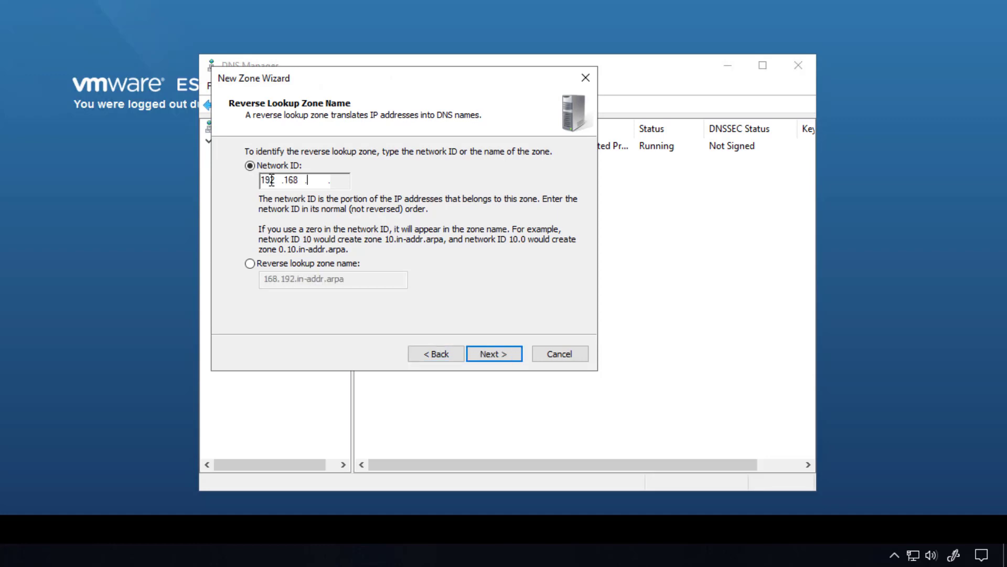
{"action": "type", "text": "120"}
{"action": "left_click", "coordinate": [501, 353]}
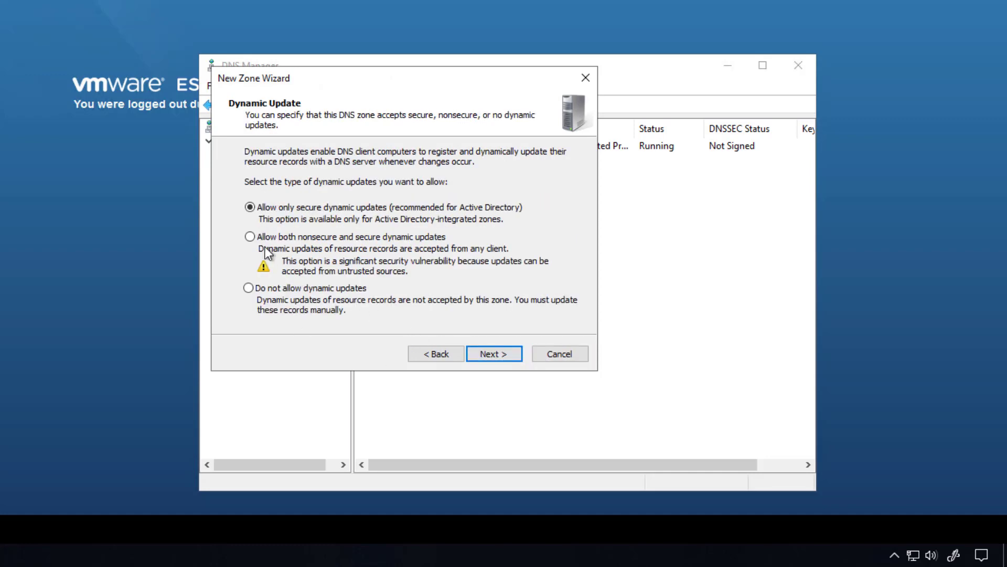
{"action": "left_click", "coordinate": [249, 237]}
{"action": "left_click", "coordinate": [494, 354]}
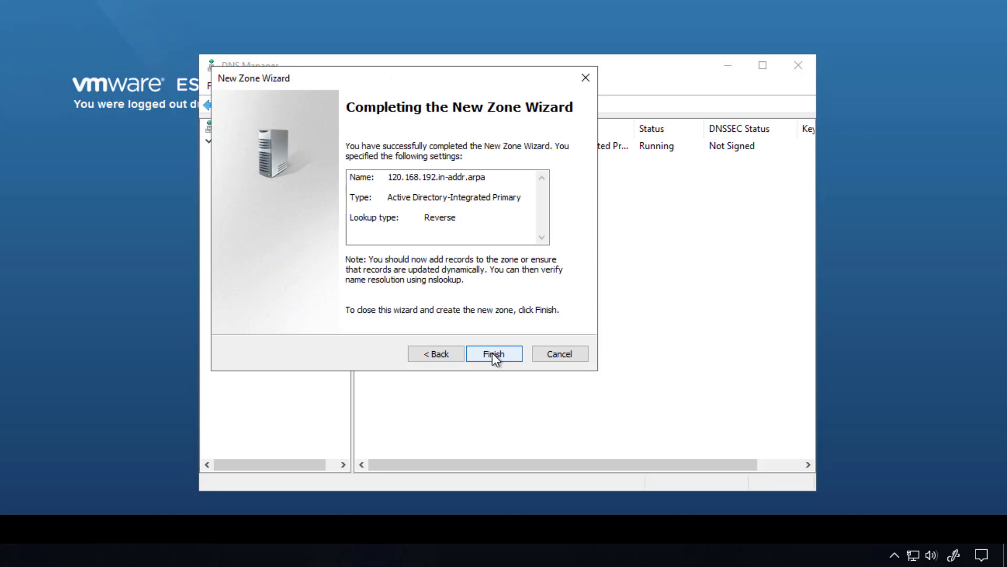
{"action": "left_click", "coordinate": [492, 352]}
Step: Create the 130.168.192.in-addr.arpa primary reverse zone for network ID 192.168.130
{"action": "right_click", "coordinate": [306, 281]}
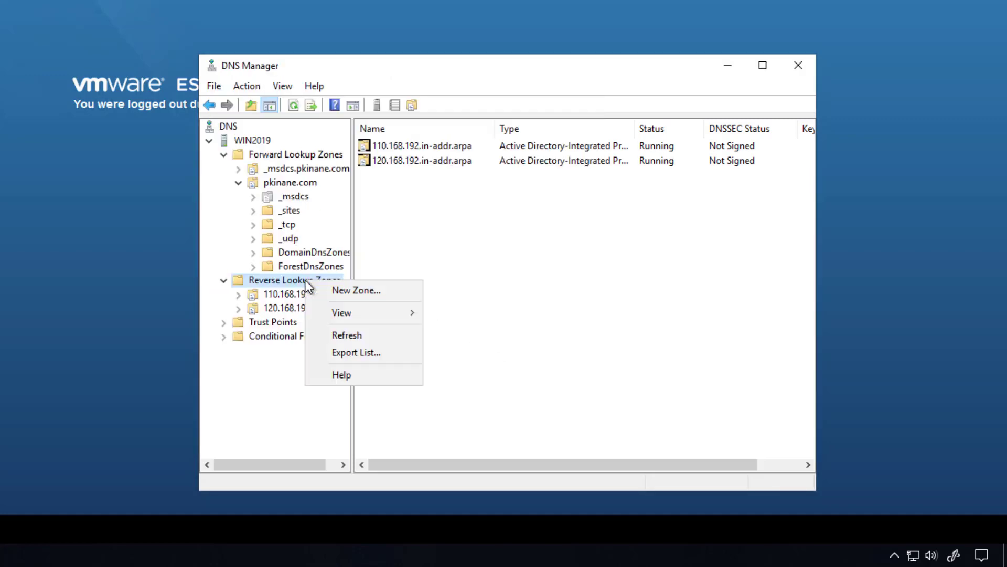
{"action": "left_click", "coordinate": [343, 289]}
{"action": "left_click", "coordinate": [484, 356]}
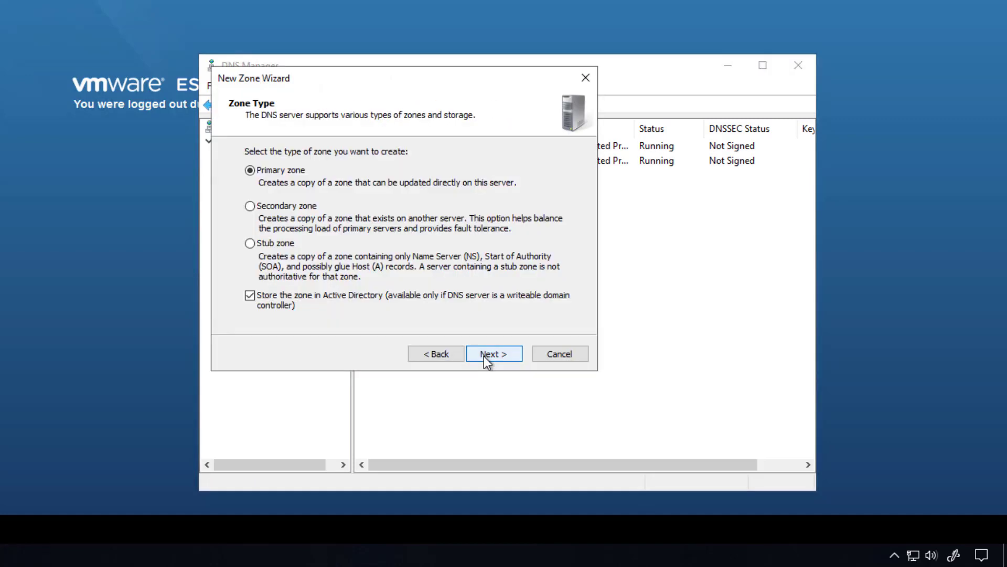
{"action": "left_click", "coordinate": [484, 356]}
{"action": "left_click", "coordinate": [483, 355]}
{"action": "left_click", "coordinate": [484, 356]}
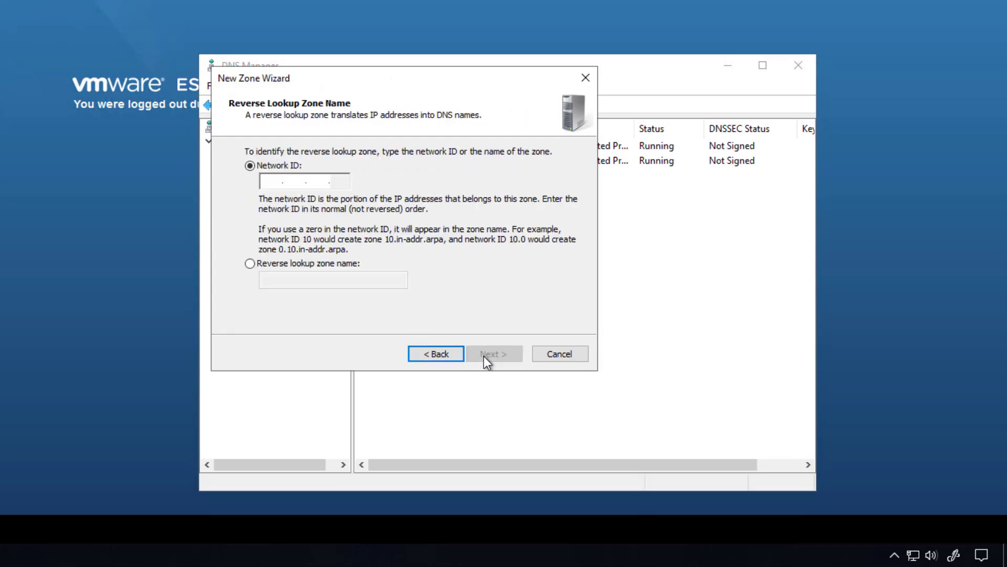
{"action": "type", "text": "192 .168 ."}
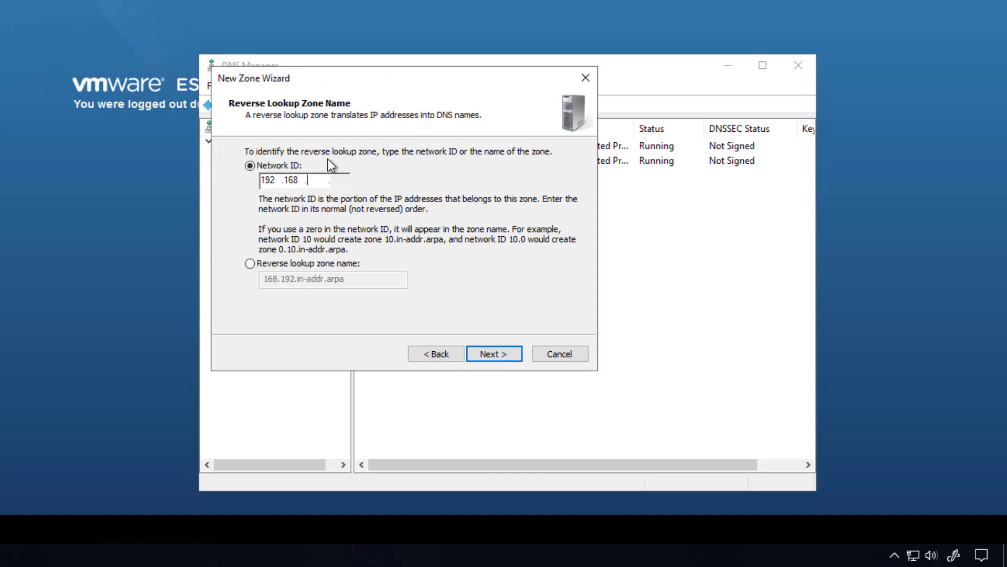
{"action": "type", "text": "130"}
{"action": "left_click", "coordinate": [498, 354]}
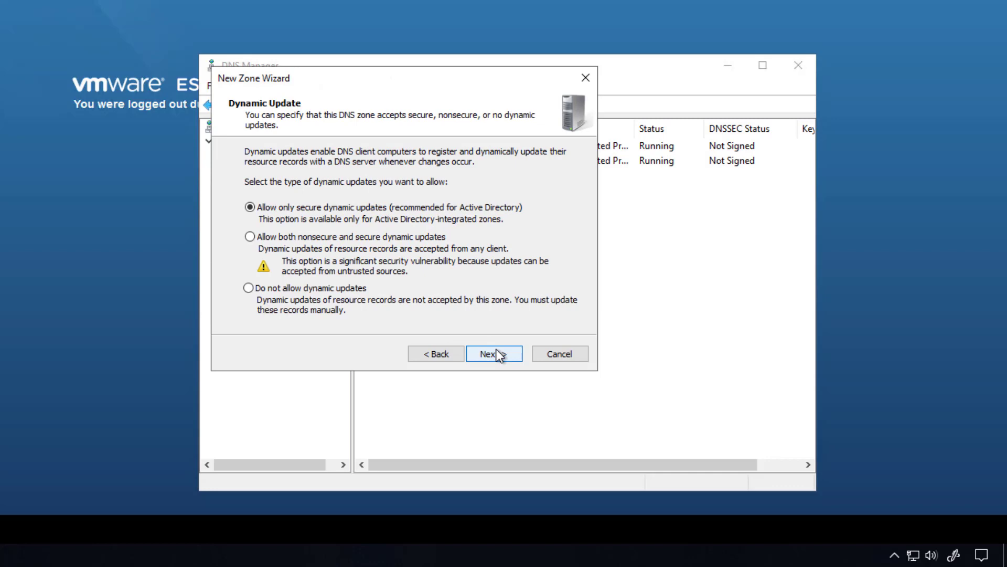
{"action": "left_click", "coordinate": [249, 236]}
{"action": "left_click", "coordinate": [497, 353]}
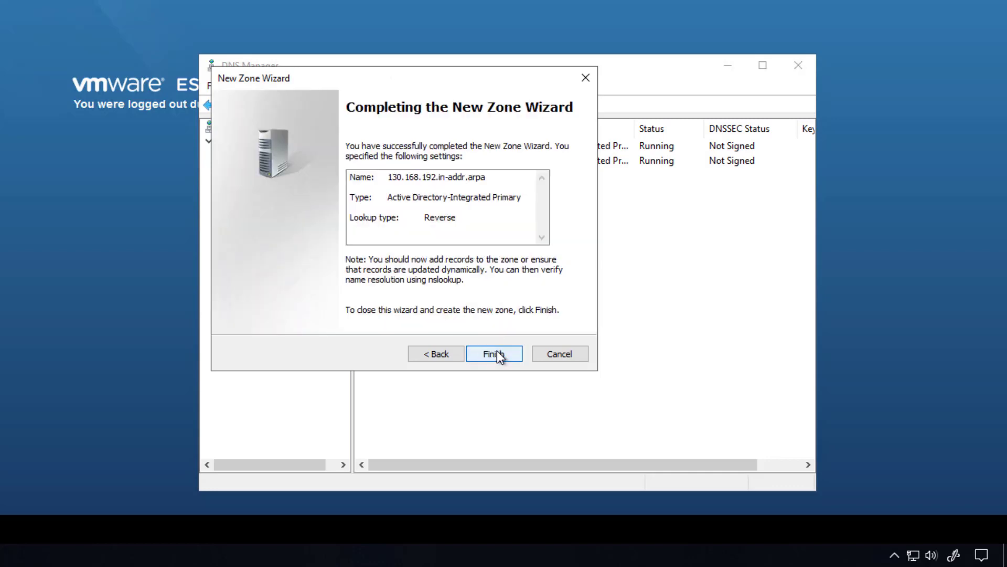
{"action": "left_click", "coordinate": [496, 352]}
Step: Add host sbcucmpub at 192.168.120.5 to pkinane.com with a PTR record
{"action": "key", "text": "p"}
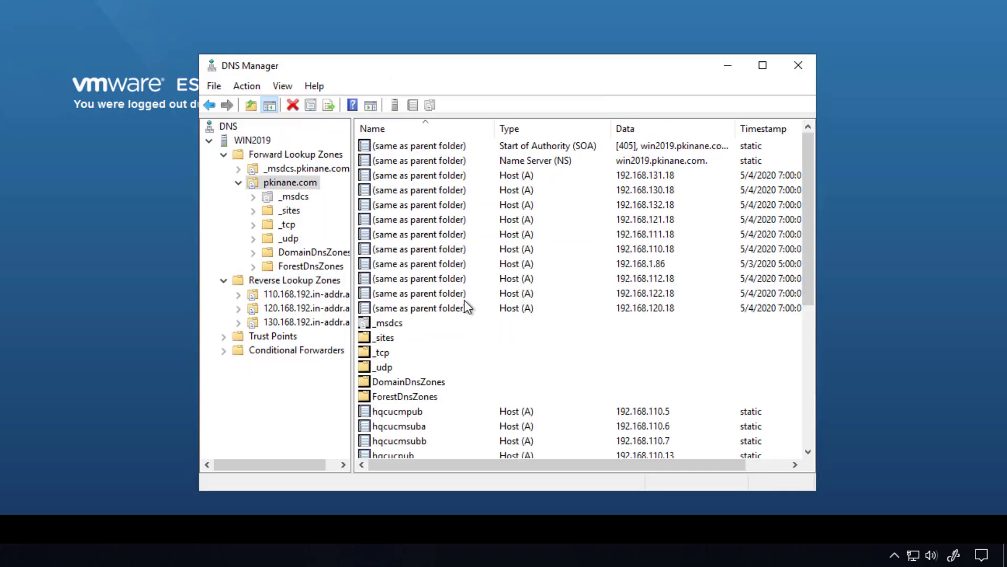
{"action": "right_click", "coordinate": [293, 182]}
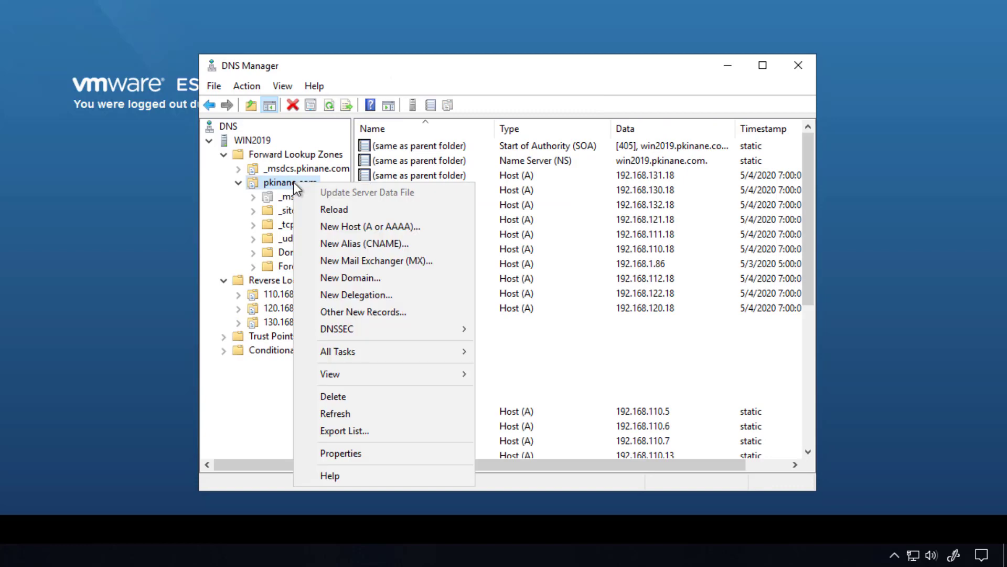
{"action": "left_click", "coordinate": [364, 223]}
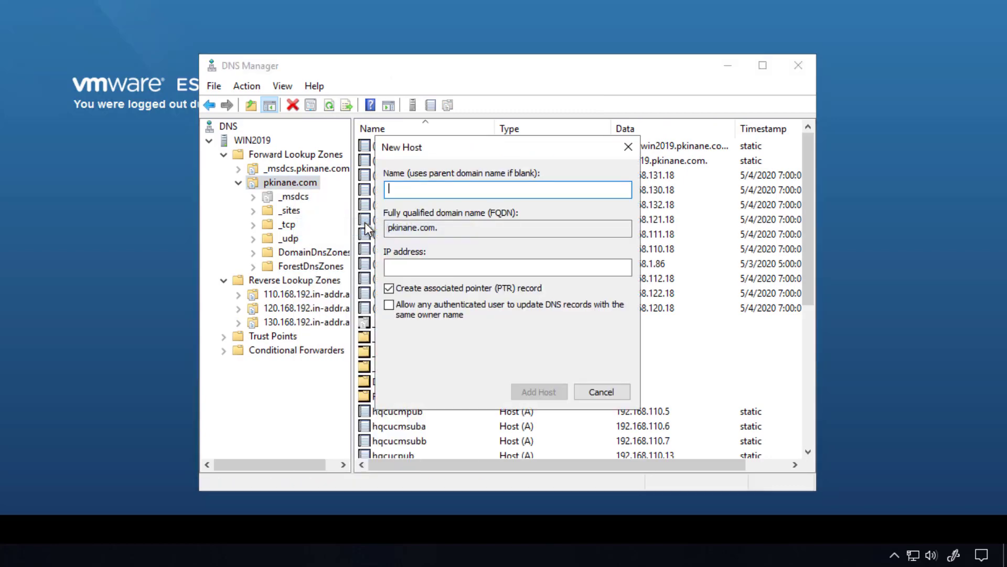
{"action": "type", "text": "sbcucmpub"}
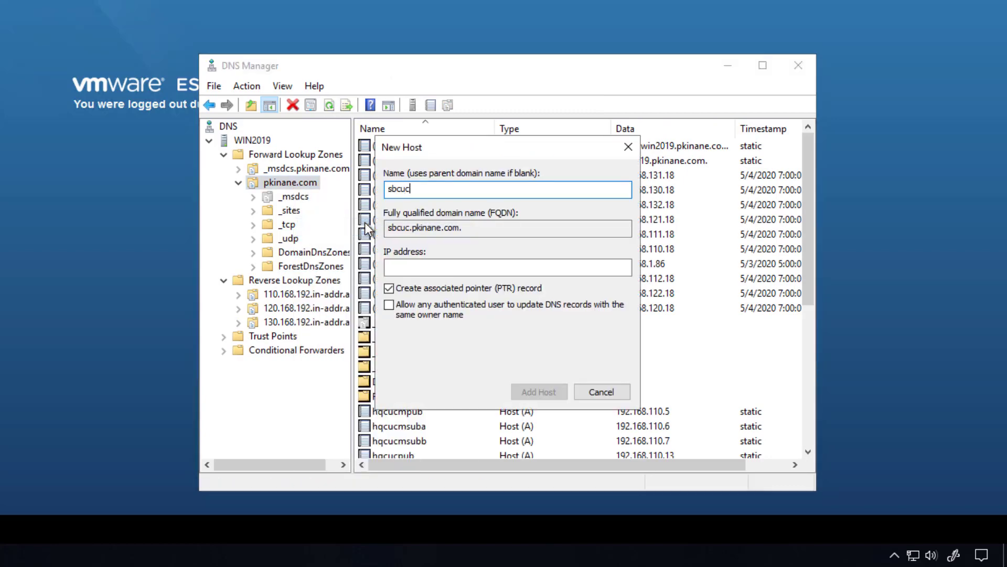
{"action": "left_click", "coordinate": [416, 266]}
{"action": "type", "text": "192.168."}
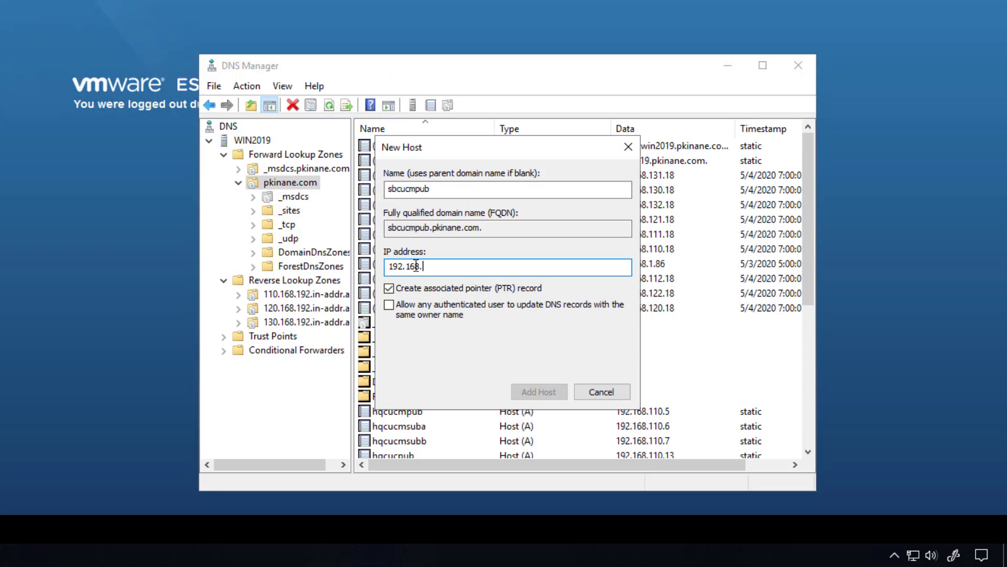
{"action": "type", "text": "120.5"}
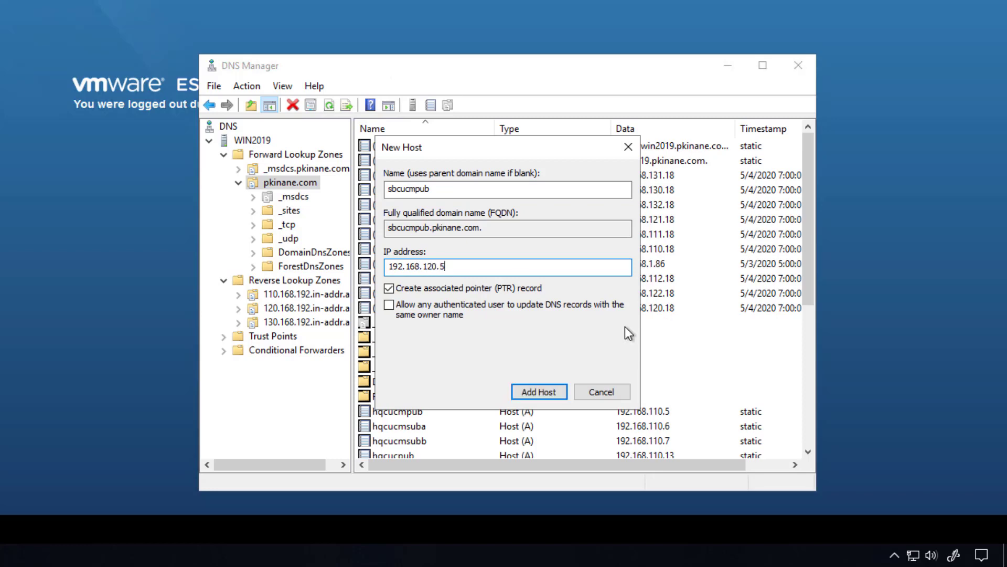
{"action": "left_click", "coordinate": [553, 389]}
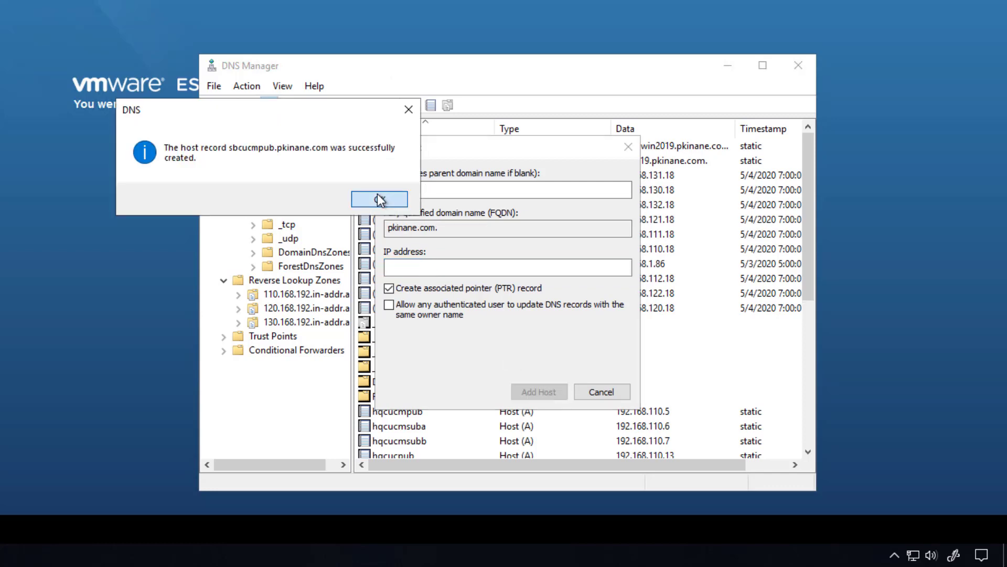
{"action": "left_click", "coordinate": [377, 196]}
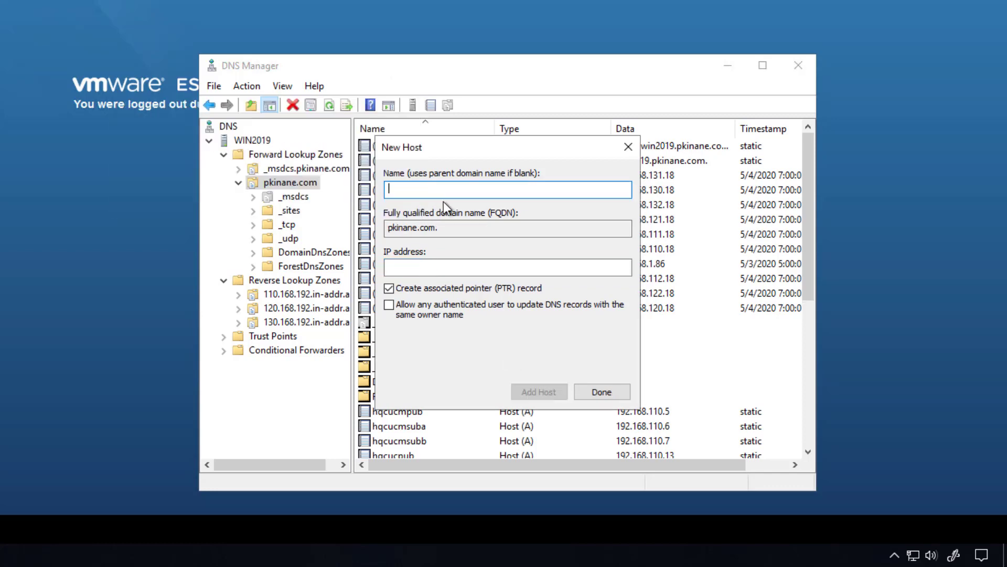
Step: Add host sccucmpub at 192.168.130.5 to pkinane.com with a PTR record
{"action": "type", "text": "192.1"}
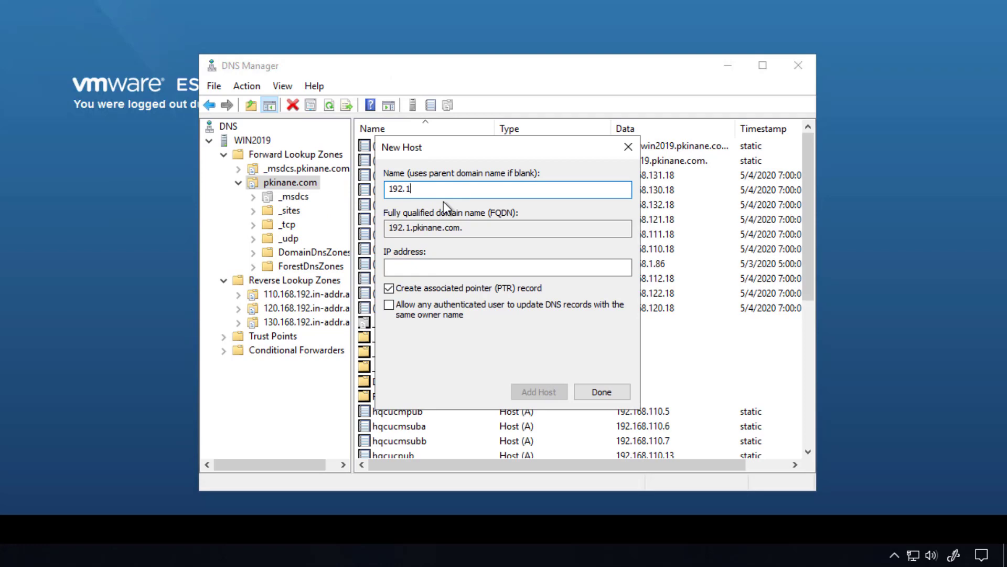
{"action": "key", "text": "BackSpace"}
{"action": "key", "text": "BackSpace"}
{"action": "key", "text": "BackSpace"}
{"action": "key", "text": "BackSpace"}
{"action": "key", "text": "BackSpace"}
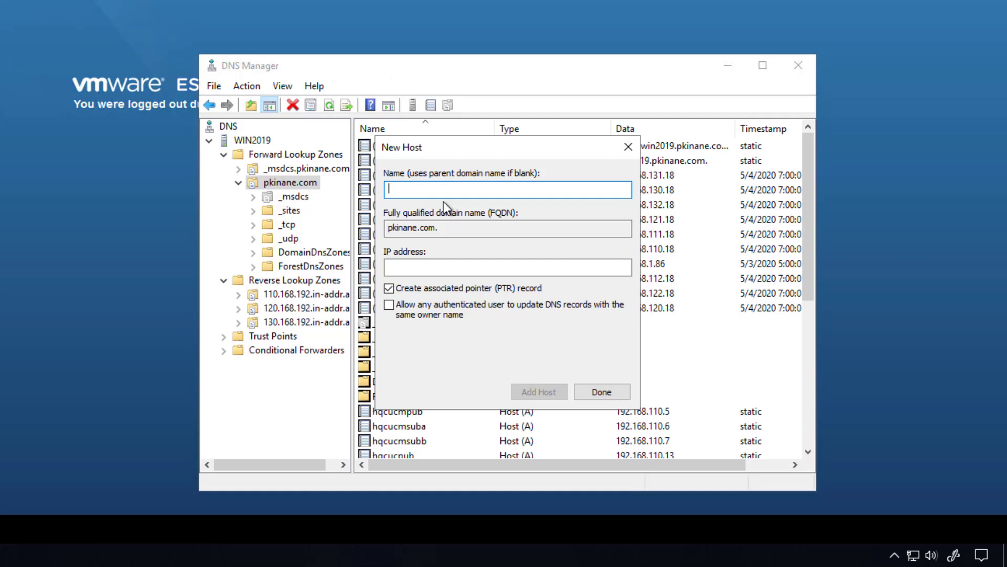
{"action": "type", "text": "sccucmp"}
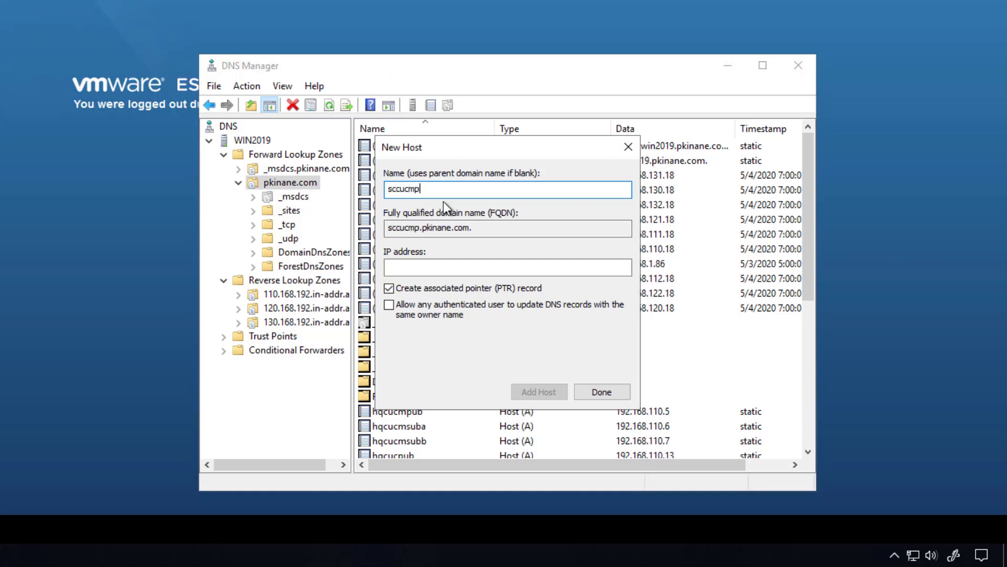
{"action": "type", "text": "ub"}
{"action": "left_click", "coordinate": [431, 267]}
{"action": "type", "text": "192.16"}
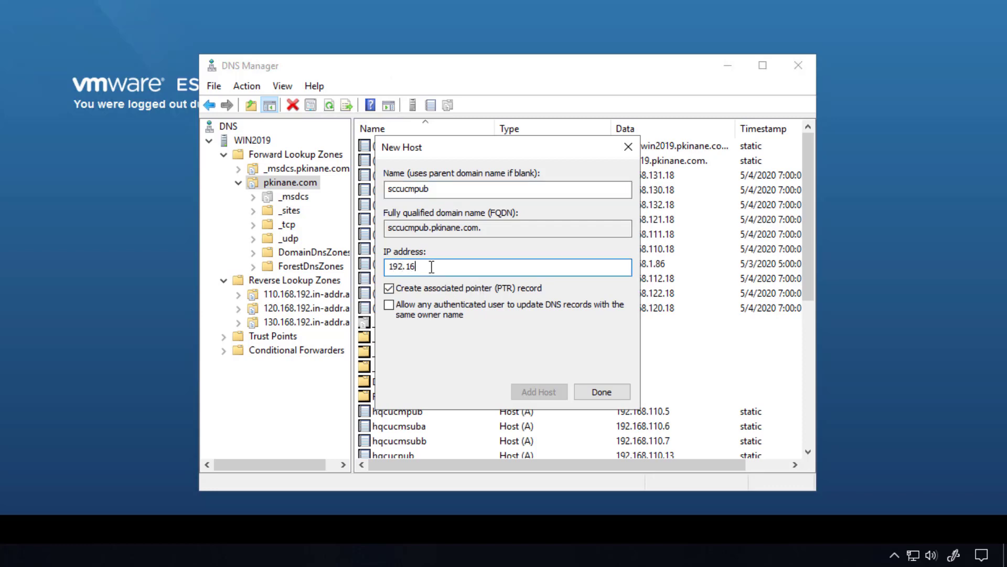
{"action": "type", "text": "8.130.5"}
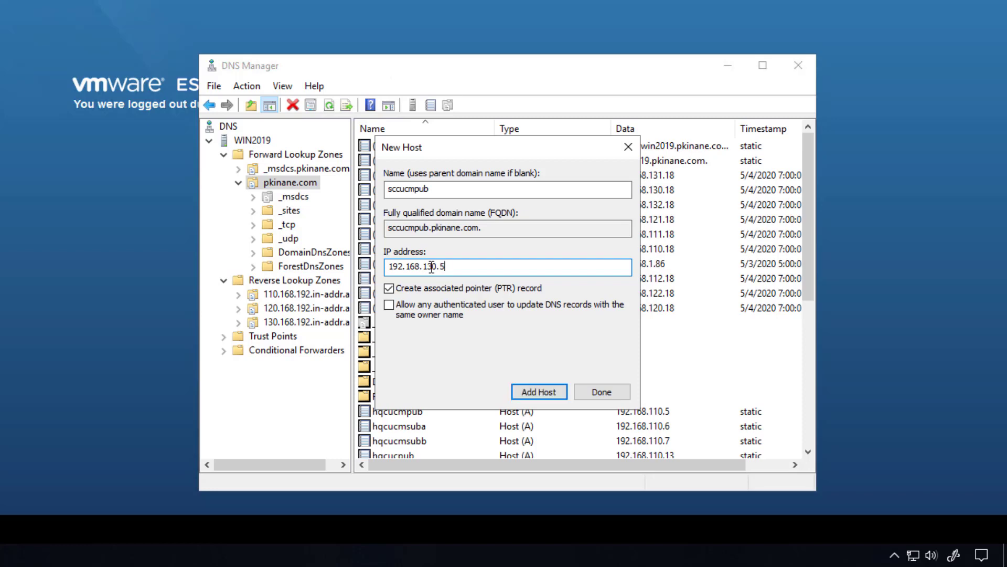
{"action": "left_click", "coordinate": [547, 394]}
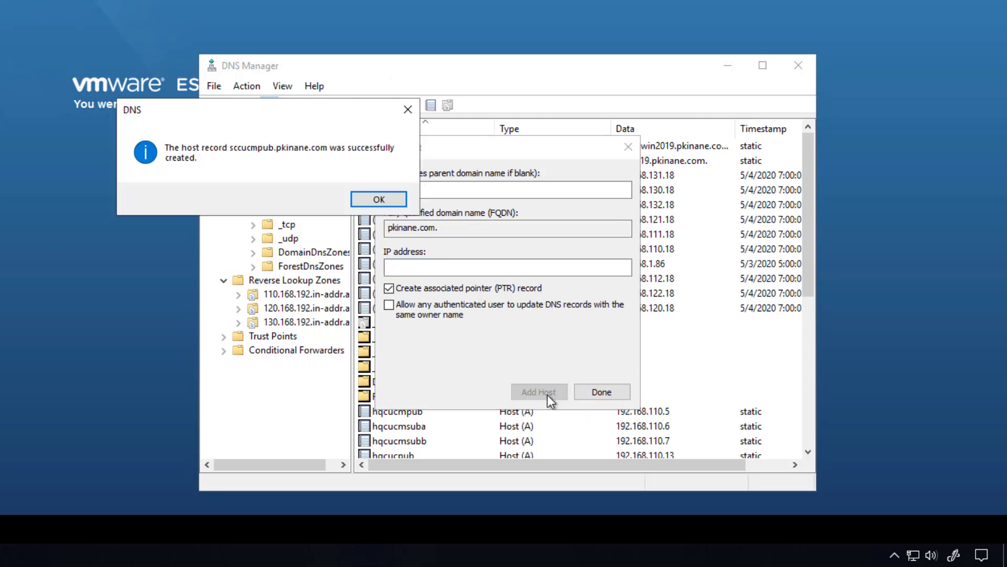
Step: Start deploying a VM named 'sb cucm pub' from the cucm_11.5_vmv8_v1.1.ova file
{"action": "left_click", "coordinate": [367, 199]}
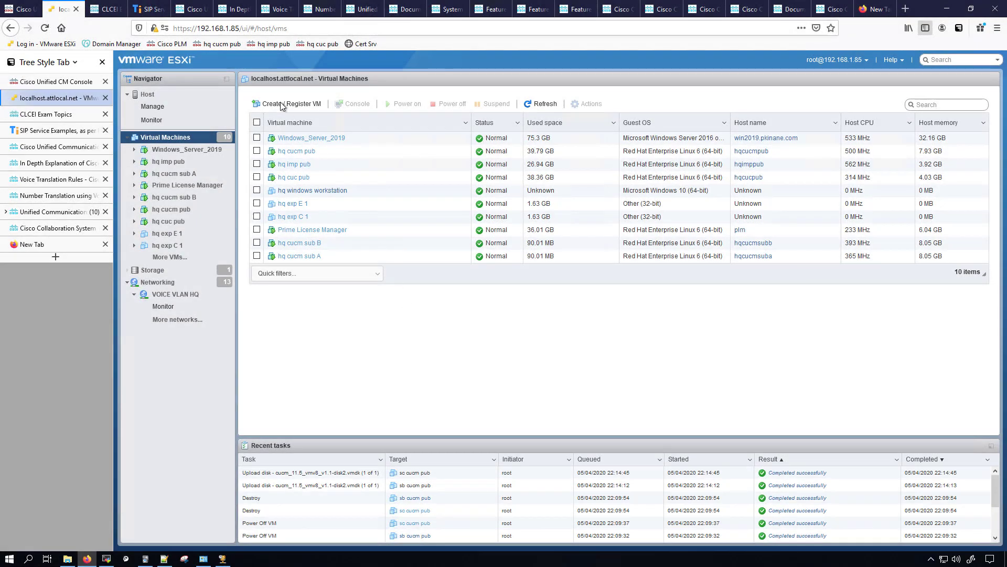
{"action": "left_click", "coordinate": [282, 104]}
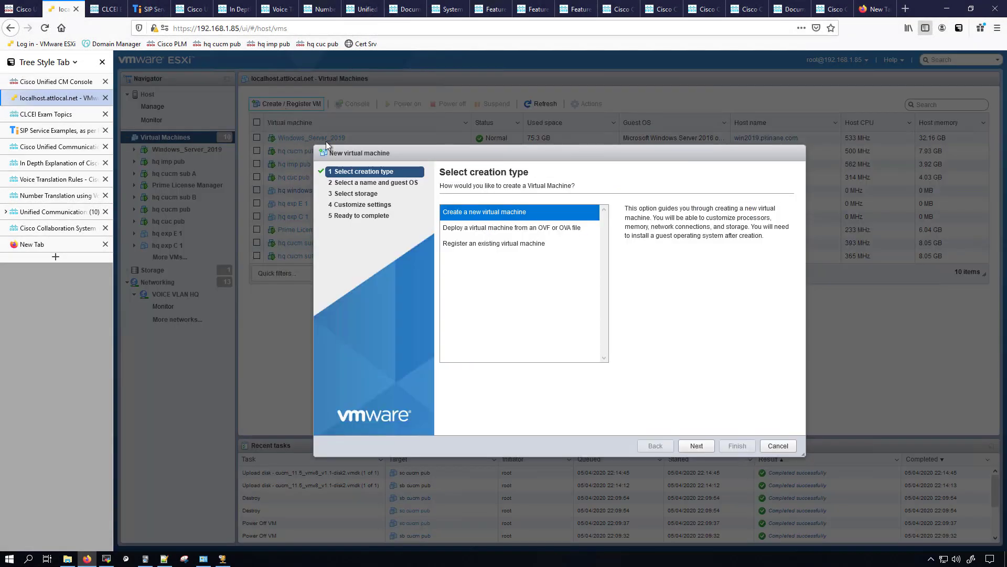
{"action": "left_click", "coordinate": [465, 229]}
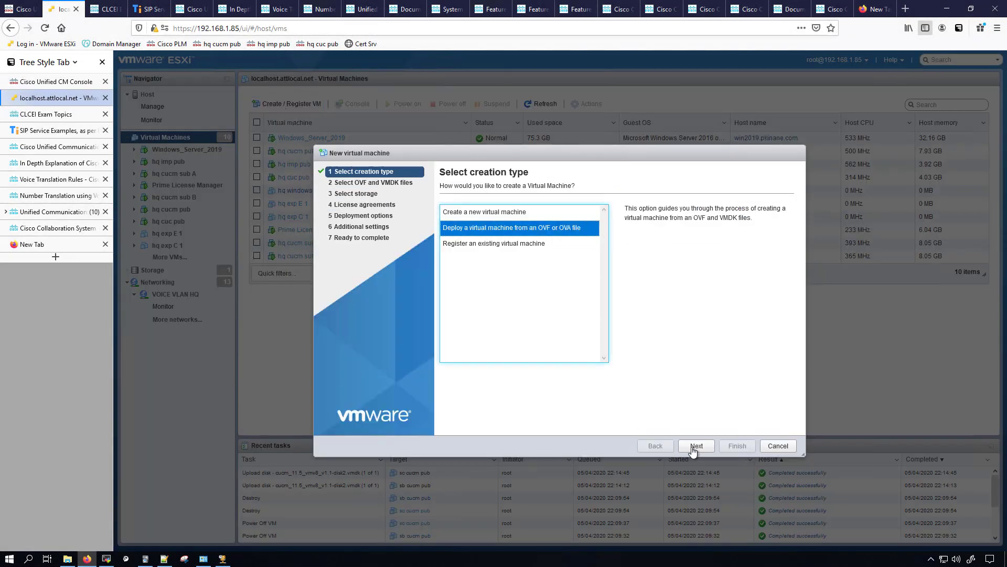
{"action": "left_click", "coordinate": [697, 445]}
{"action": "left_click", "coordinate": [470, 219]}
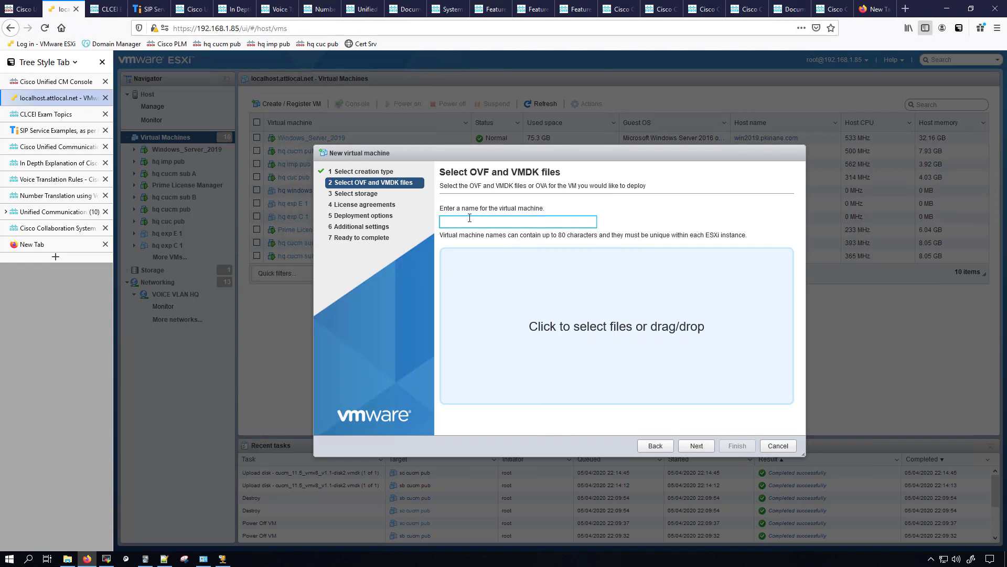
{"action": "type", "text": "sb cucm pubn"}
{"action": "left_click", "coordinate": [589, 313]}
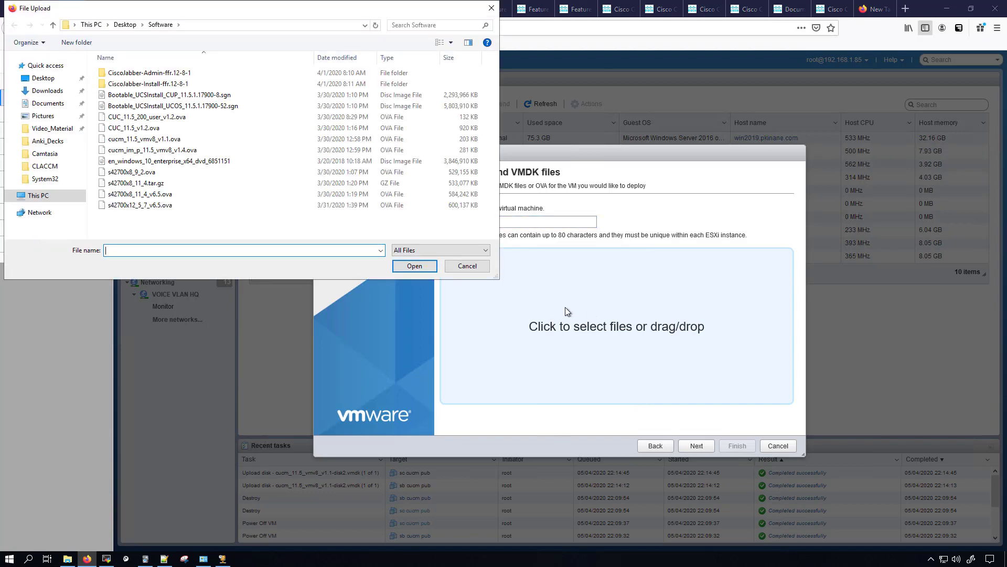
{"action": "left_click", "coordinate": [181, 139]}
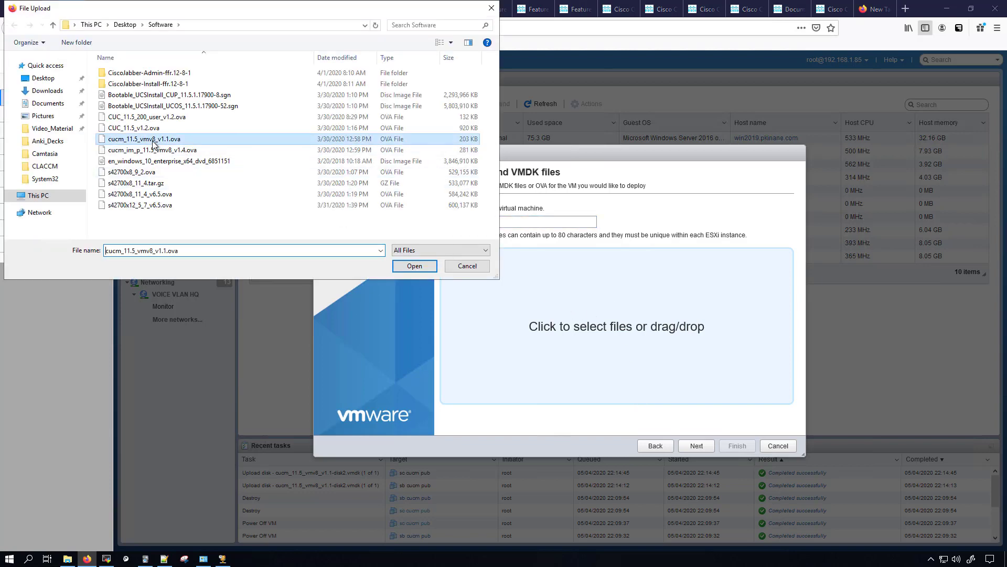
{"action": "left_click", "coordinate": [414, 266]}
Step: Keep datastore1, connect eth0 to SERVER VLAN SB, disable auto power-on, and finish
{"action": "left_click", "coordinate": [695, 446]}
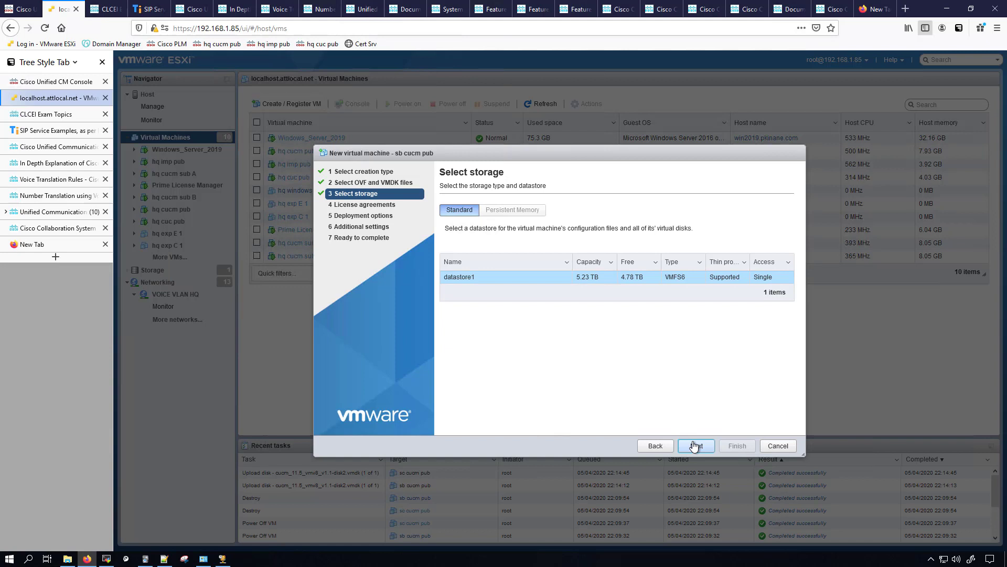
{"action": "left_click", "coordinate": [696, 446]}
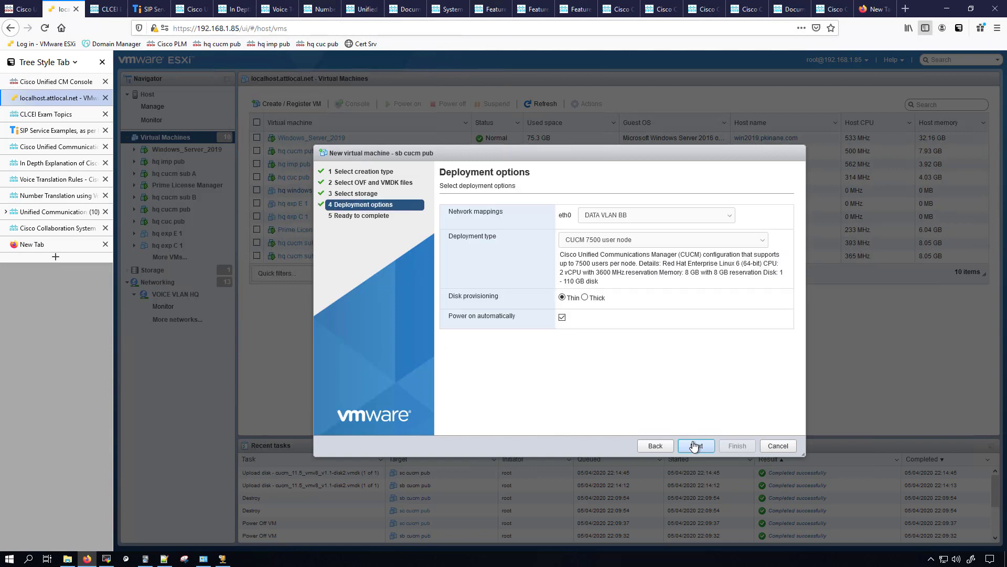
{"action": "left_click", "coordinate": [607, 217]}
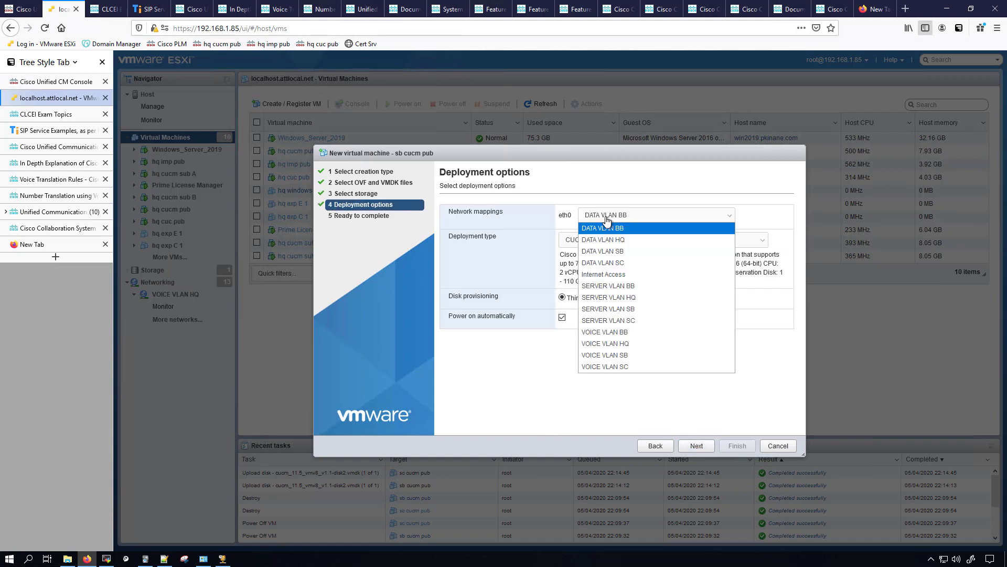
{"action": "left_click", "coordinate": [619, 308]}
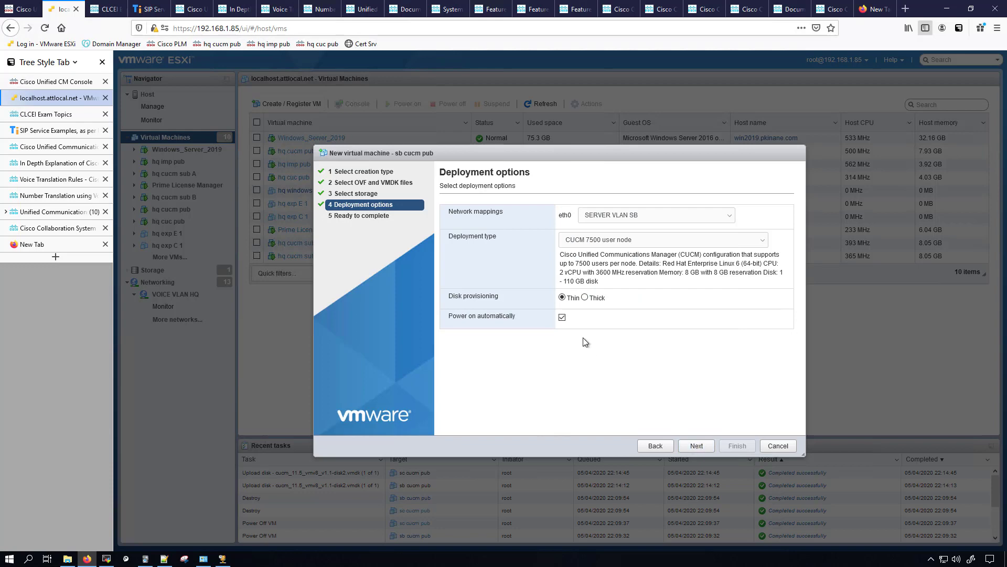
{"action": "left_click", "coordinate": [562, 317]}
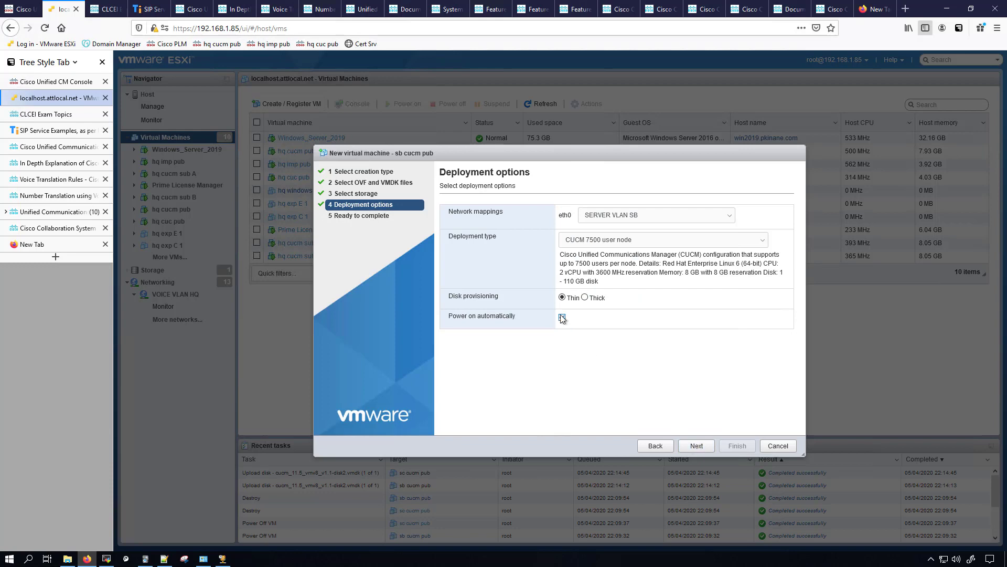
{"action": "left_click", "coordinate": [692, 447]}
{"action": "left_click", "coordinate": [739, 447]}
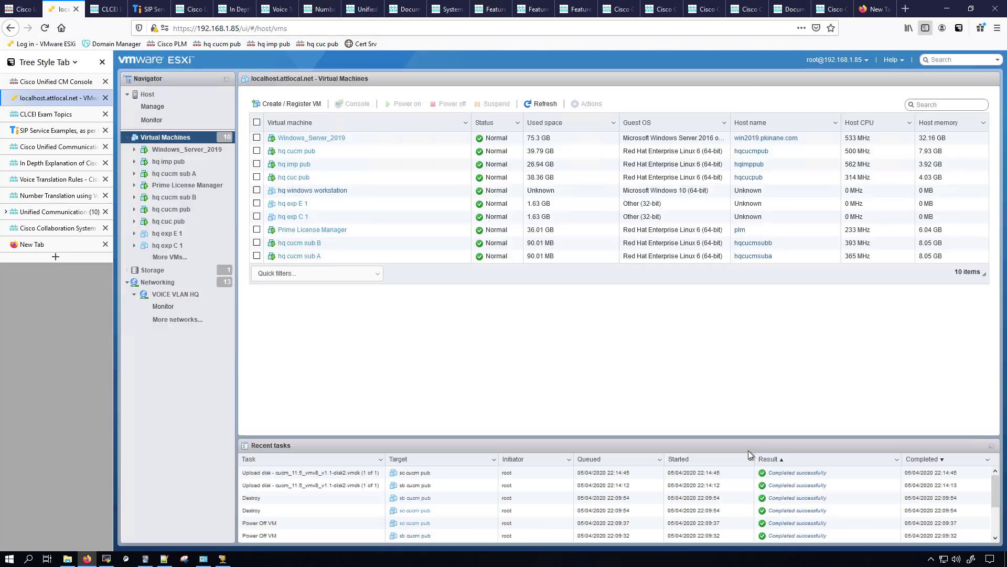
Step: Start deploying a VM named 'sc cucm pub' from cucm_11.5_vmv8_v1.1.ova
{"action": "left_click", "coordinate": [273, 104]}
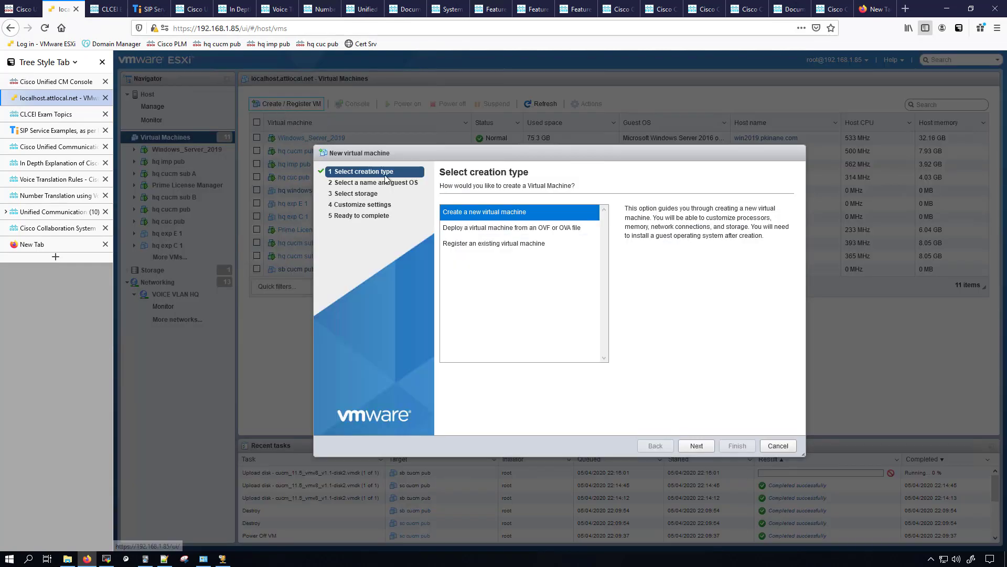
{"action": "left_click", "coordinate": [506, 228]}
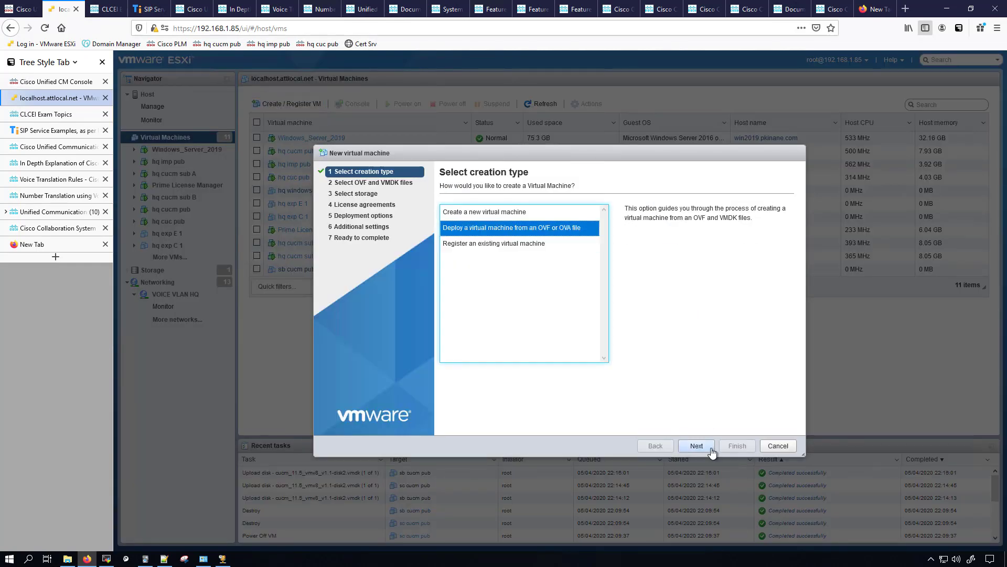
{"action": "left_click", "coordinate": [709, 447]}
{"action": "left_click", "coordinate": [498, 222]}
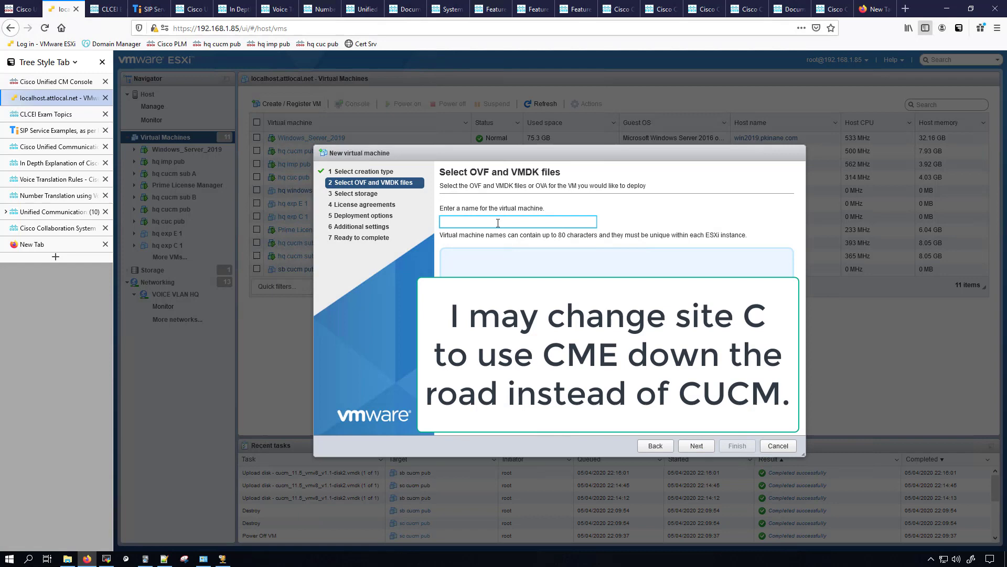
{"action": "type", "text": "sc cucm pubn"}
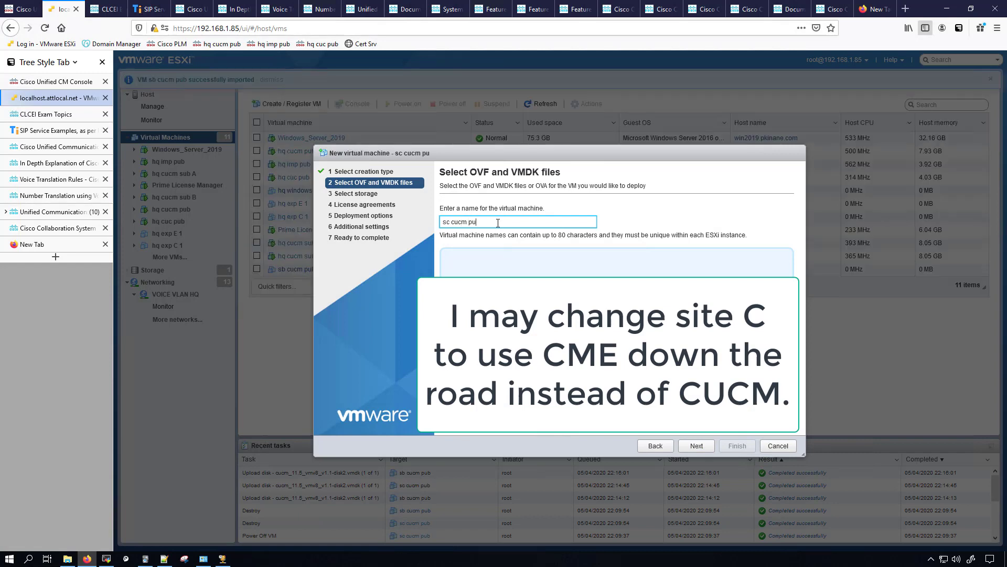
{"action": "left_click", "coordinate": [617, 325]}
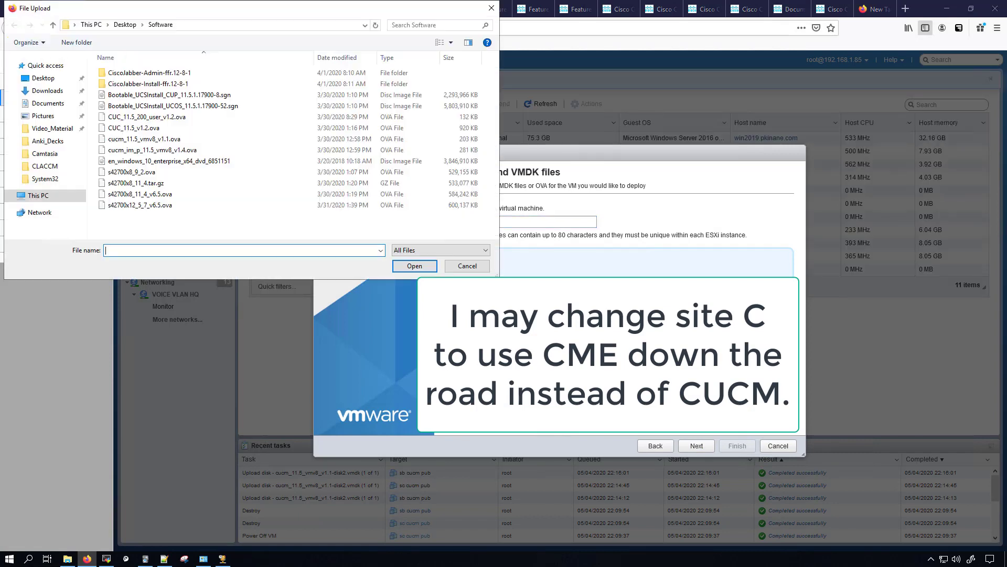
{"action": "left_click", "coordinate": [145, 139]}
{"action": "left_click", "coordinate": [422, 266]}
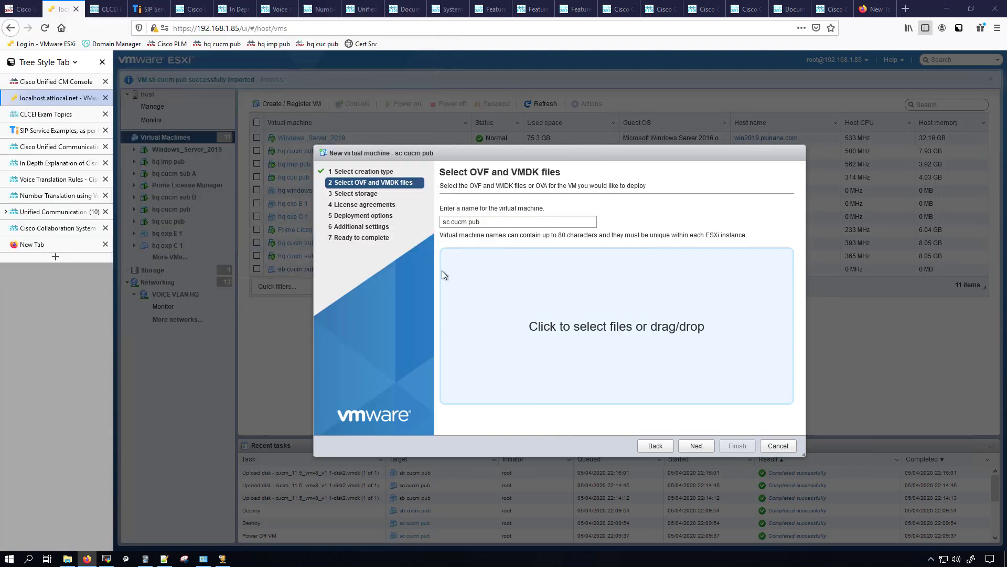
{"action": "left_click", "coordinate": [697, 446]}
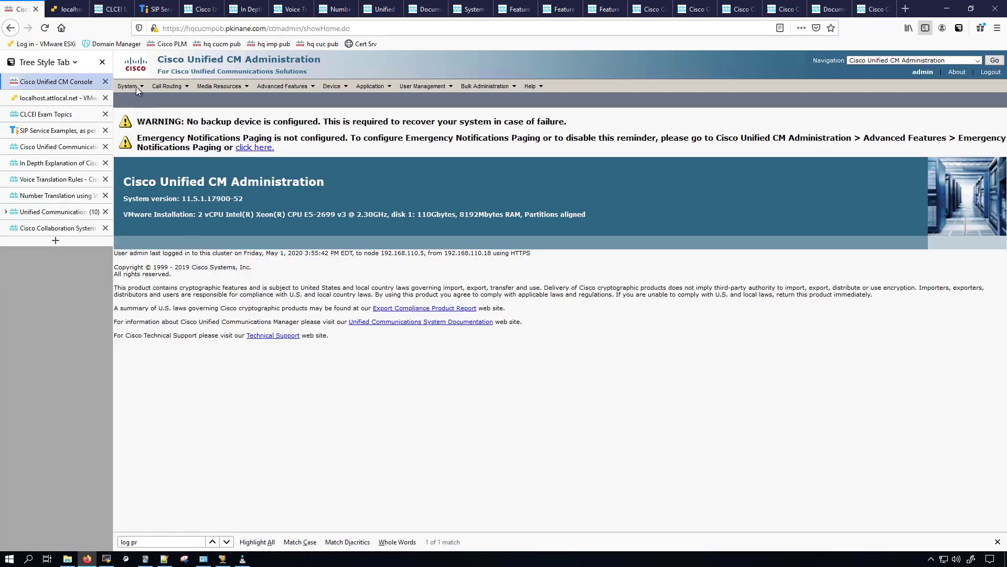
Step: Search DHCP servers (none found), then add a new one and review the Host Server list
{"action": "mouse_move", "coordinate": [136, 86]}
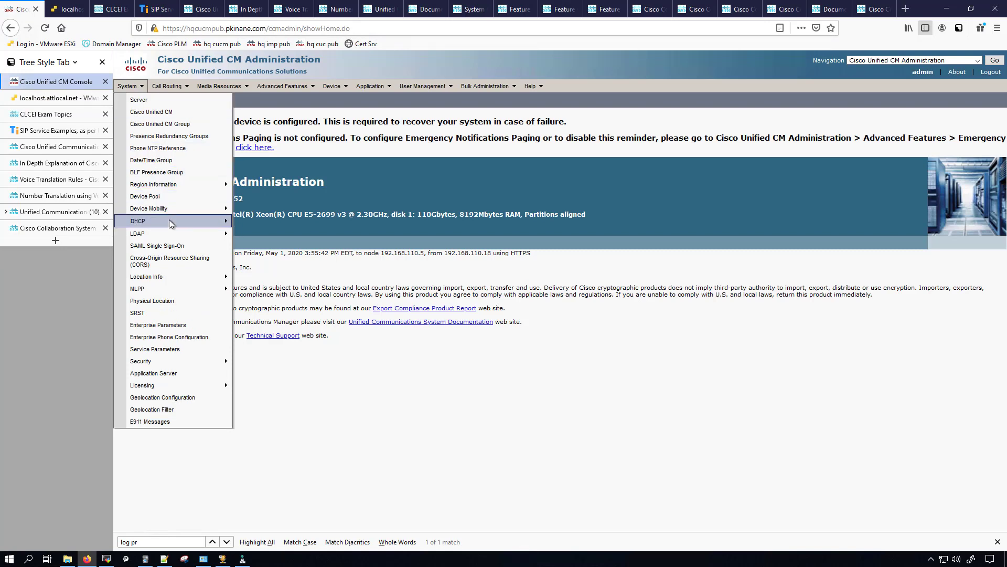
{"action": "mouse_move", "coordinate": [170, 221]}
{"action": "left_click", "coordinate": [265, 222]}
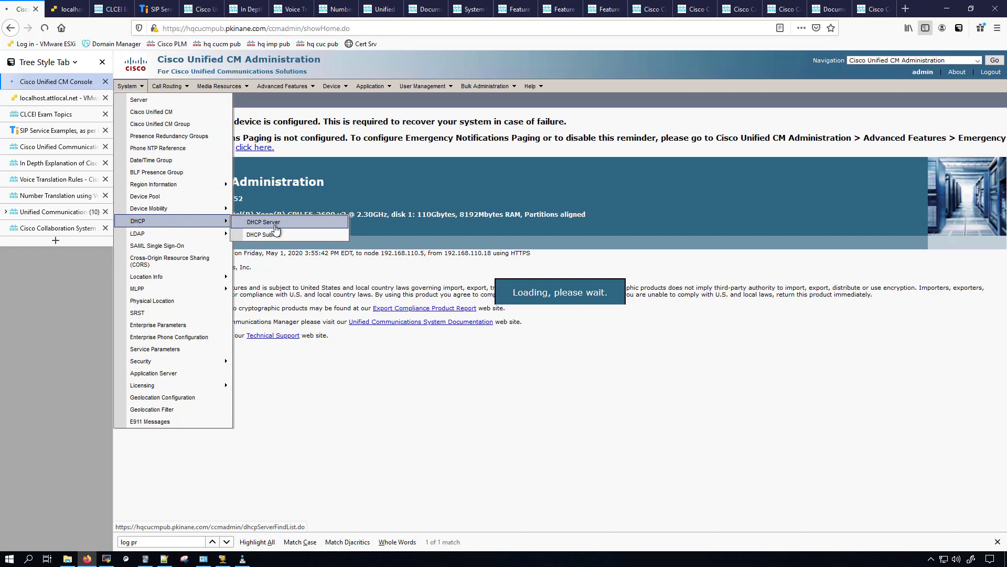
{"action": "left_click", "coordinate": [404, 156]}
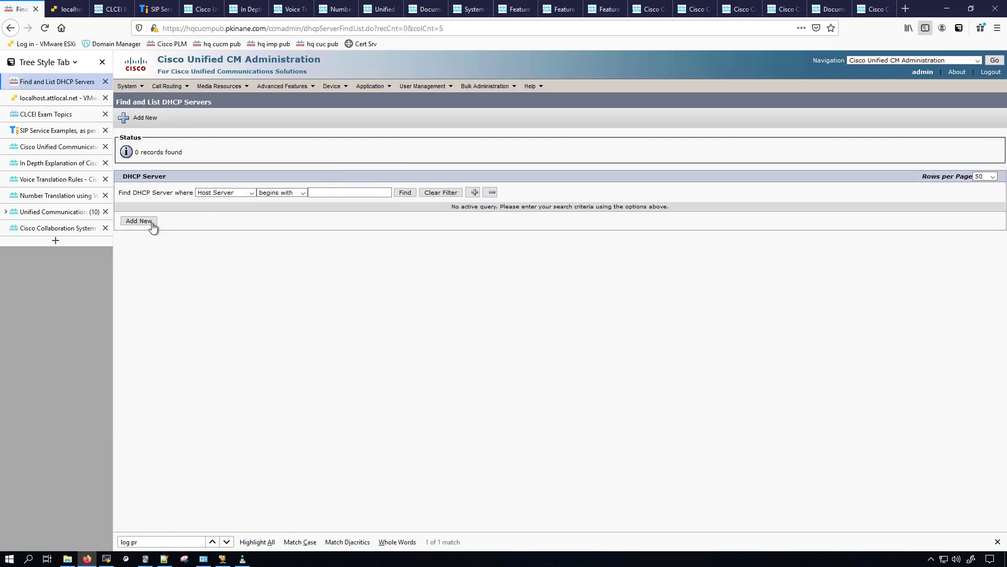
{"action": "left_click", "coordinate": [148, 223]}
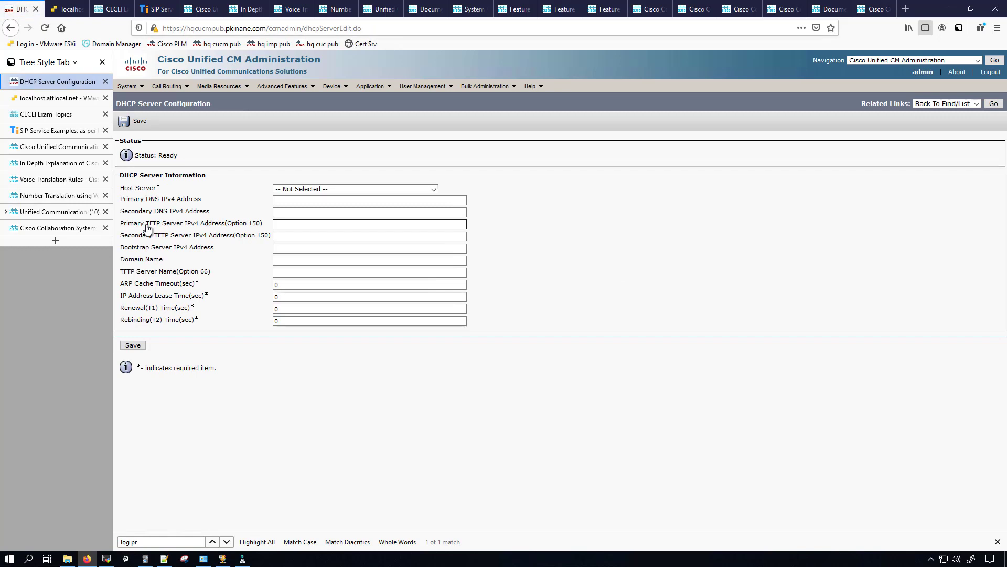
{"action": "left_click", "coordinate": [292, 189]}
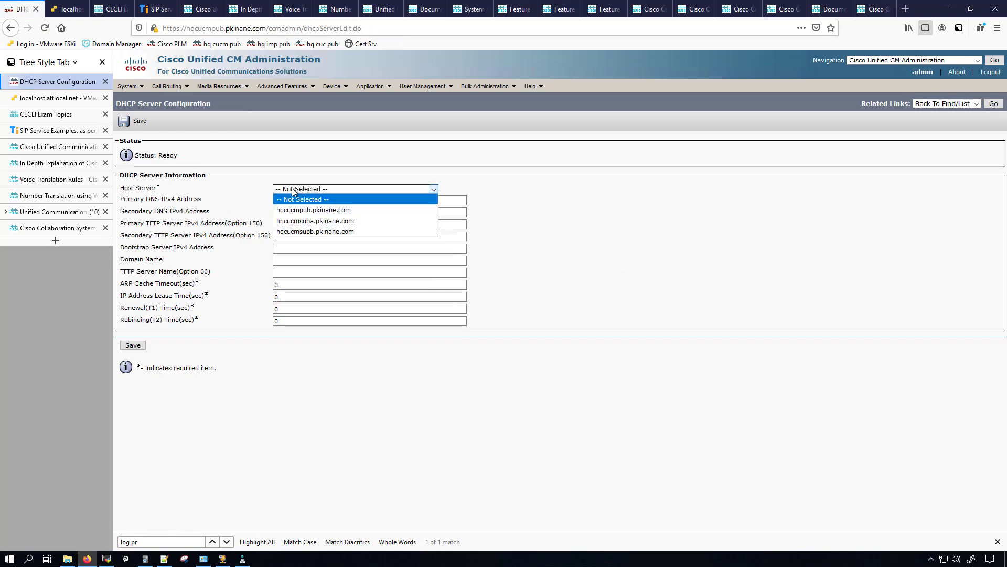
{"action": "left_click", "coordinate": [227, 220]}
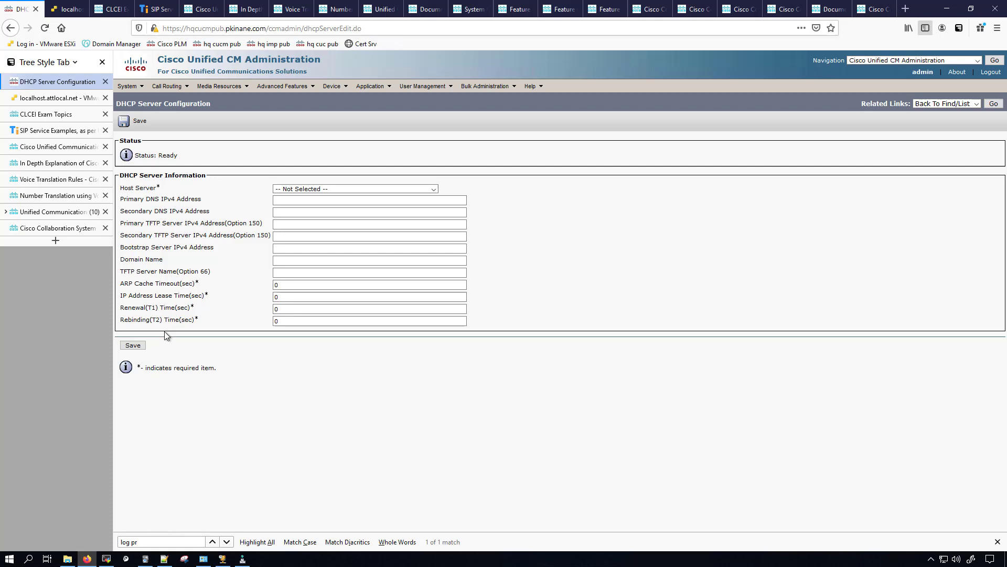
Step: Search DHCP subnets (none found), then add a new one and check its empty DHCP server list
{"action": "left_click", "coordinate": [128, 86]}
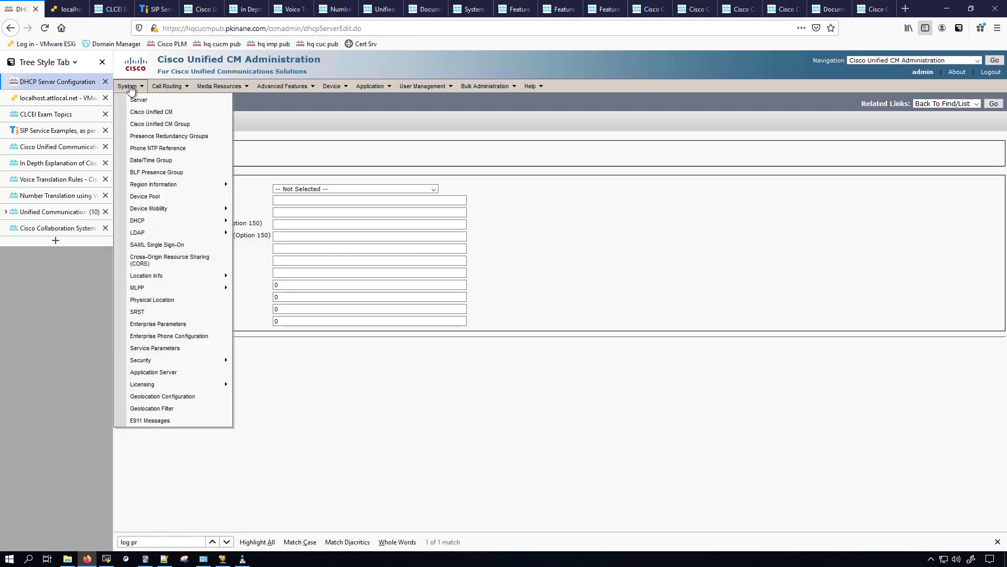
{"action": "mouse_move", "coordinate": [166, 223]}
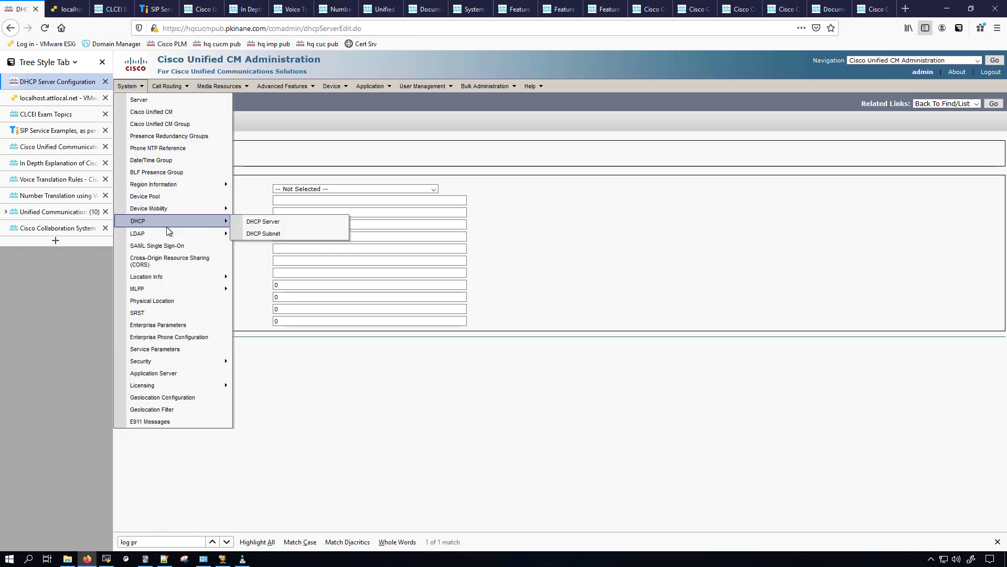
{"action": "left_click", "coordinate": [271, 239]}
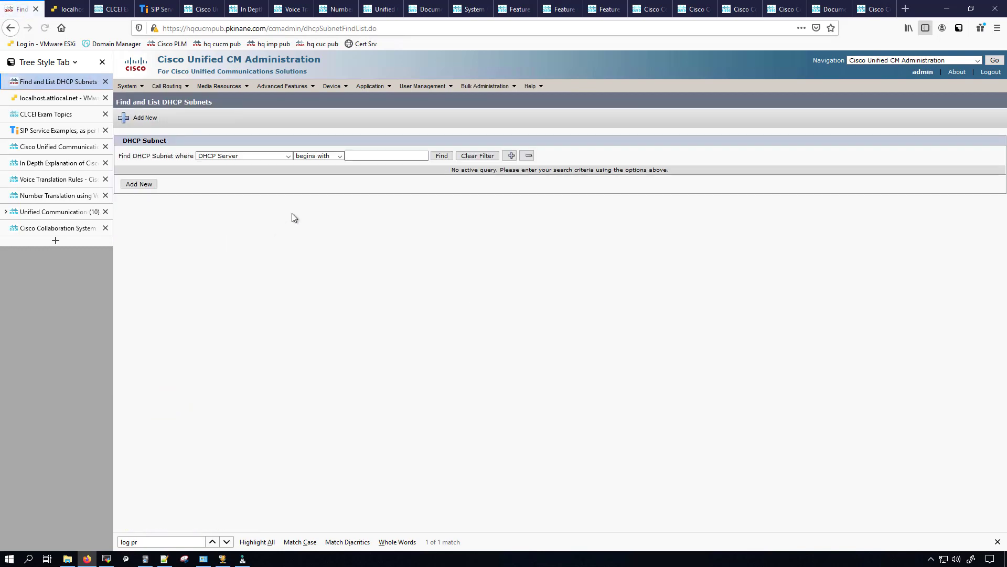
{"action": "left_click", "coordinate": [439, 157]}
{"action": "left_click", "coordinate": [142, 223]}
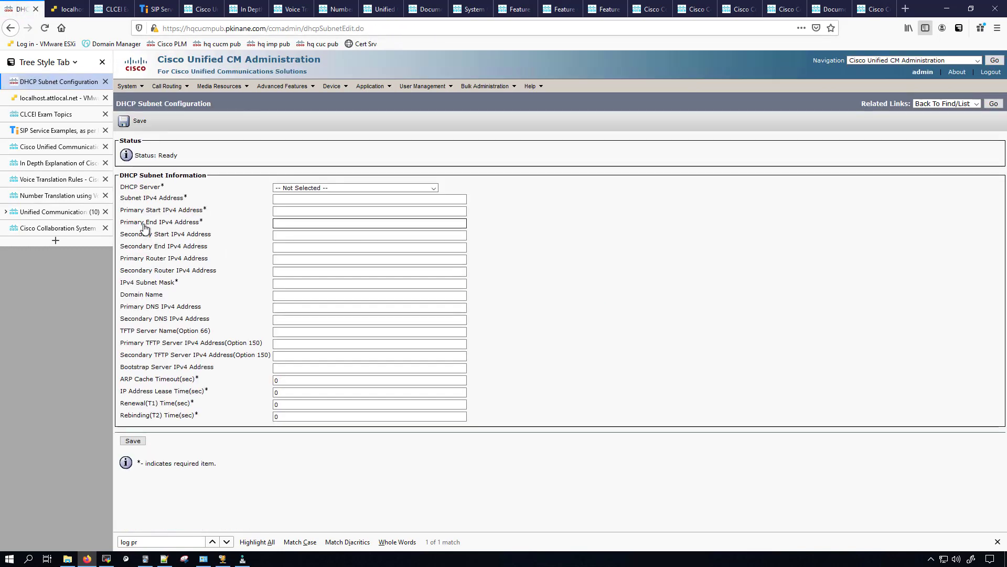
{"action": "left_click", "coordinate": [302, 189]}
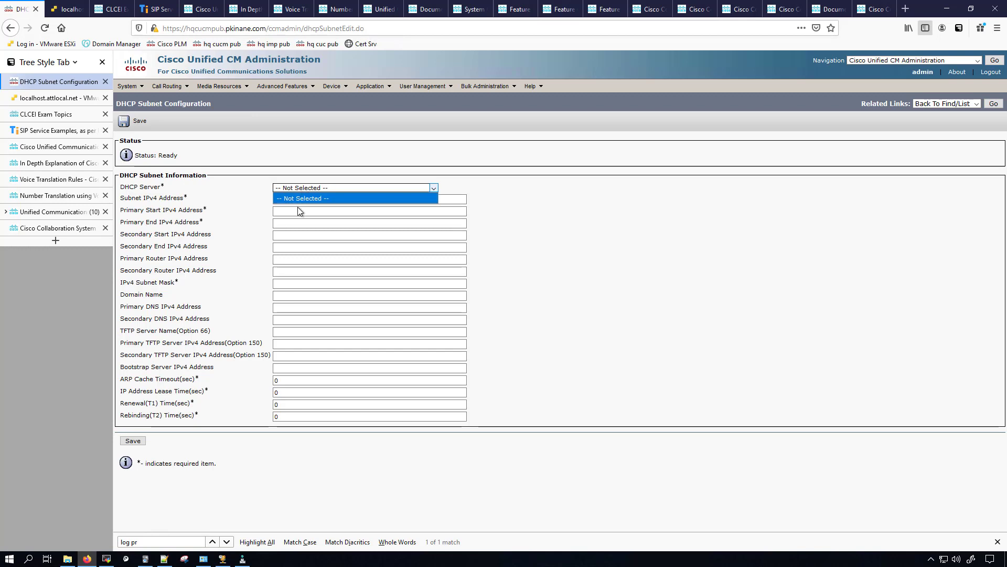
{"action": "left_click", "coordinate": [239, 185]}
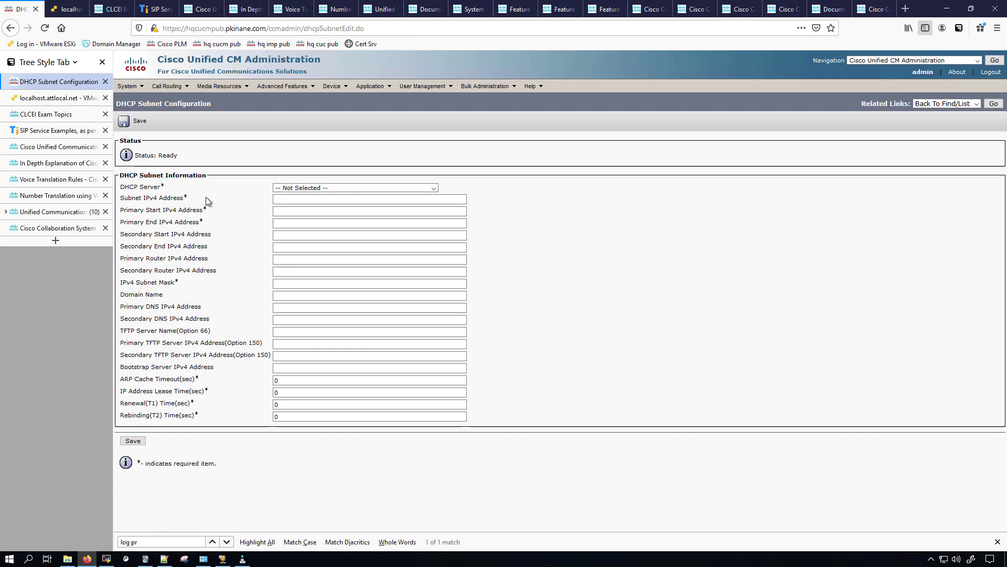
Step: Highlight the subnet, start/end, router, mask, DNS, Option 66 and Option 150 fields
{"action": "left_click_drag", "start_coordinate": [206, 197], "coordinate": [119, 202]}
{"action": "left_click_drag", "start_coordinate": [204, 210], "coordinate": [117, 212]}
{"action": "left_click_drag", "start_coordinate": [225, 222], "coordinate": [119, 223]}
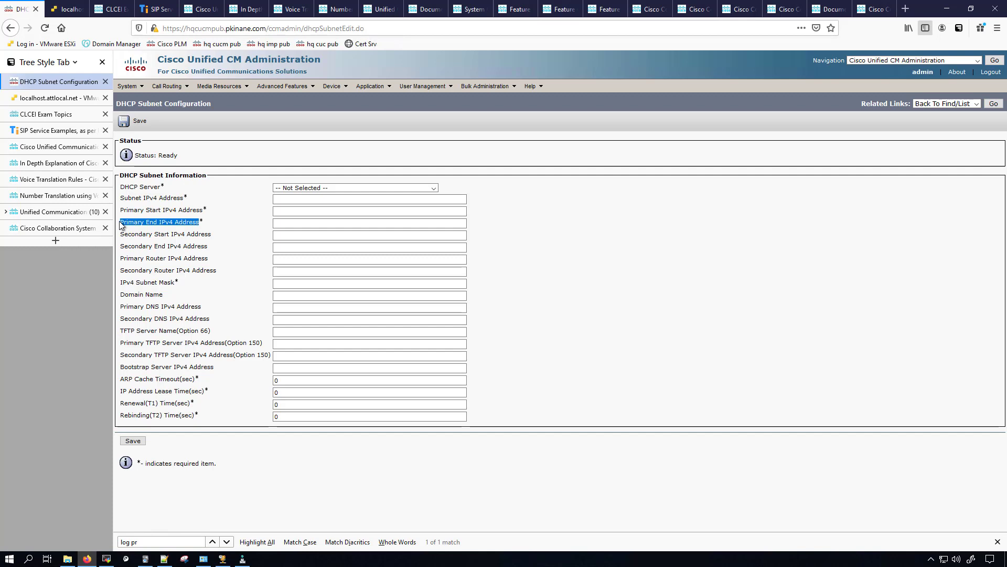
{"action": "left_click_drag", "start_coordinate": [209, 259], "coordinate": [119, 261]}
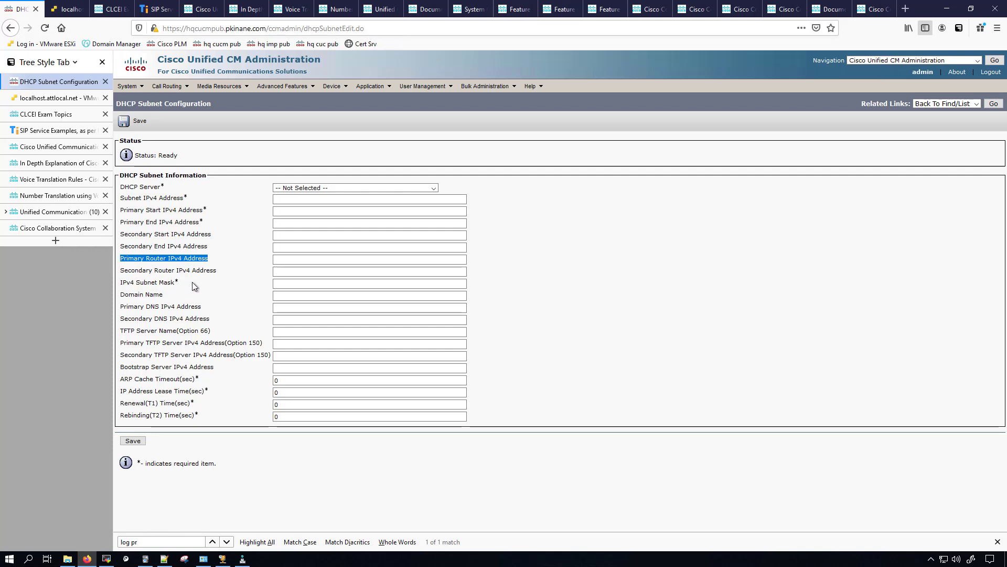
{"action": "left_click_drag", "start_coordinate": [194, 286], "coordinate": [121, 284]}
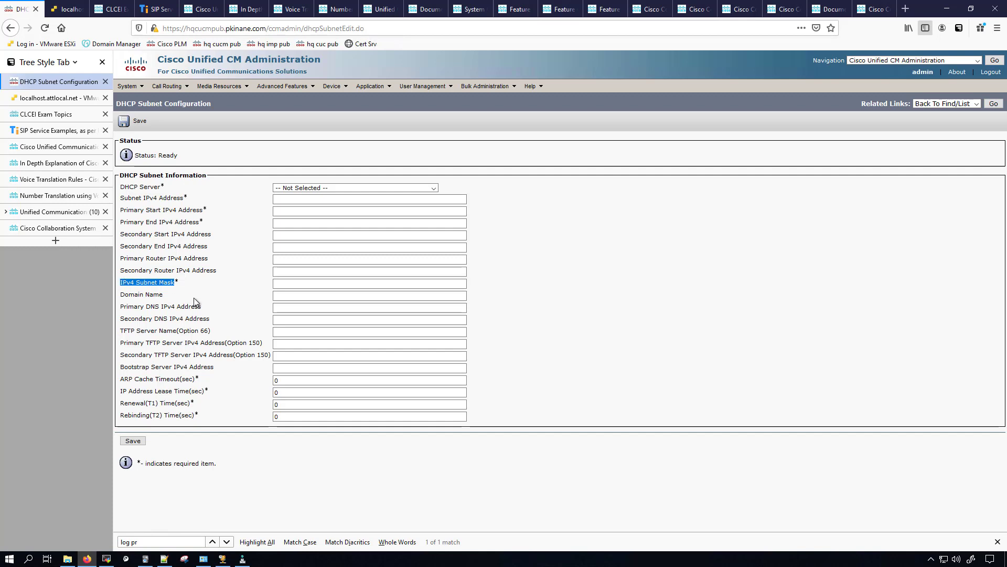
{"action": "mouse_move", "coordinate": [193, 296]}
{"action": "left_mouse_down"}
{"action": "mouse_move", "coordinate": [118, 303]}
{"action": "mouse_move", "coordinate": [206, 309]}
{"action": "left_mouse_up"}
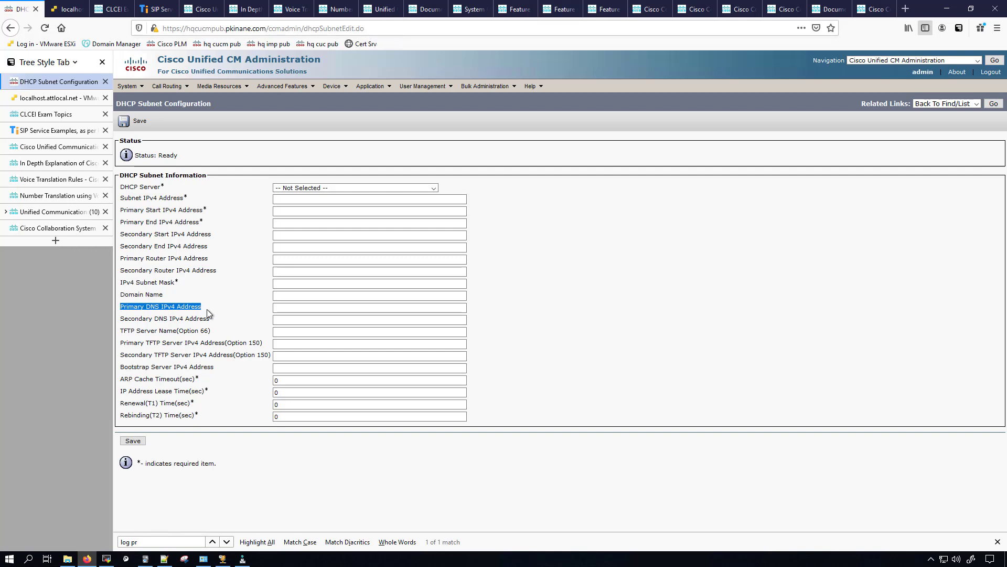
{"action": "left_click", "coordinate": [207, 309]}
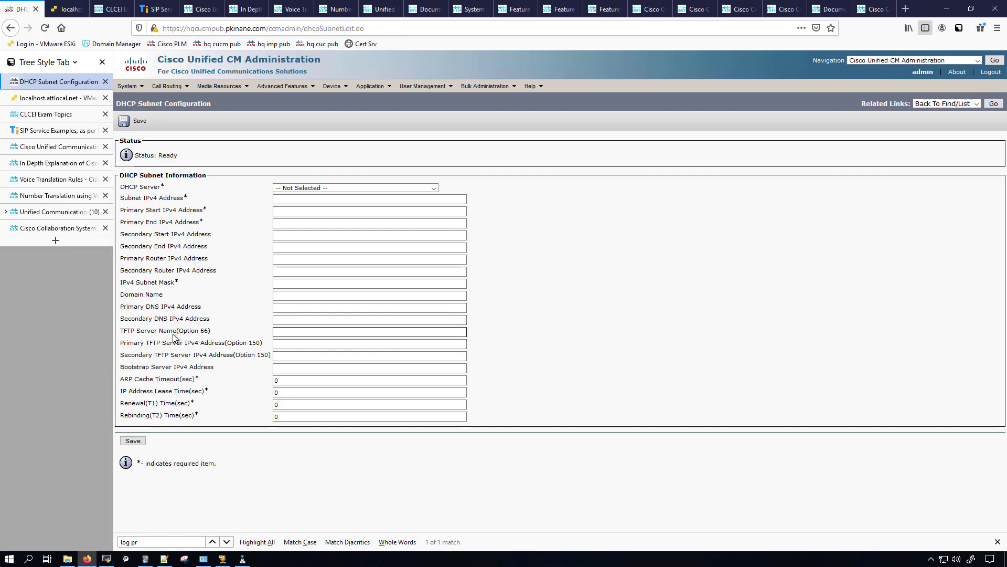
{"action": "mouse_move", "coordinate": [175, 337]}
{"action": "left_mouse_down"}
{"action": "mouse_move", "coordinate": [162, 335]}
{"action": "mouse_move", "coordinate": [208, 334]}
{"action": "mouse_move", "coordinate": [179, 335]}
{"action": "left_mouse_up"}
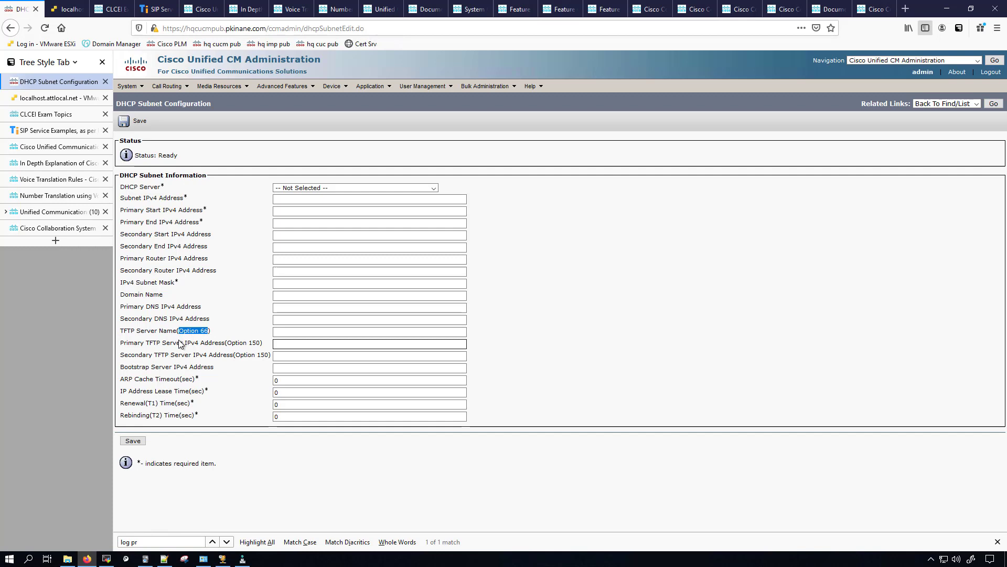
{"action": "left_click_drag", "start_coordinate": [201, 344], "coordinate": [229, 348]}
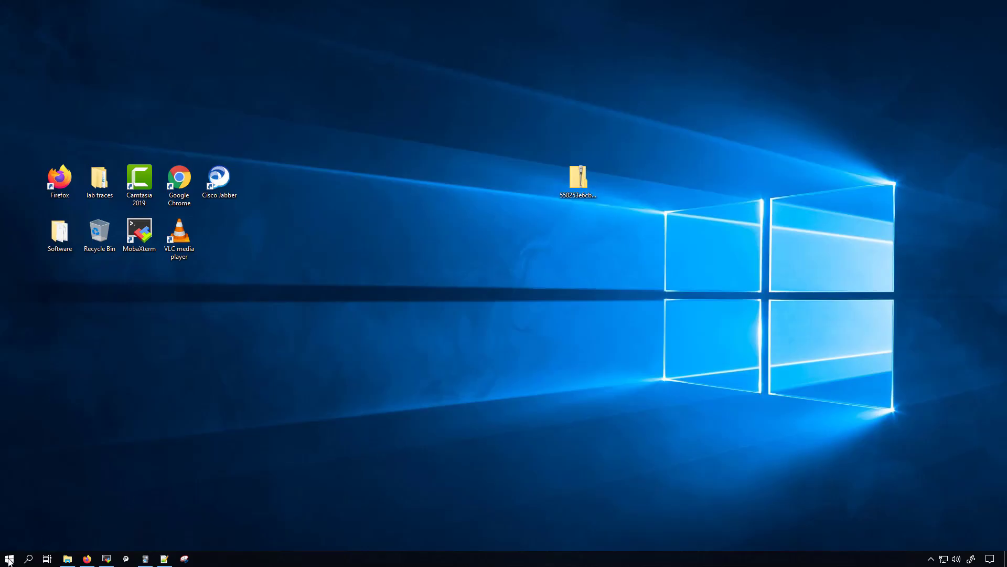
Step: Launch DHCP from Windows Administrative Tools and open the 192.168.110.0 'hq voice vlan' scope
{"action": "left_click", "coordinate": [9, 558]}
{"action": "left_click", "coordinate": [198, 334]}
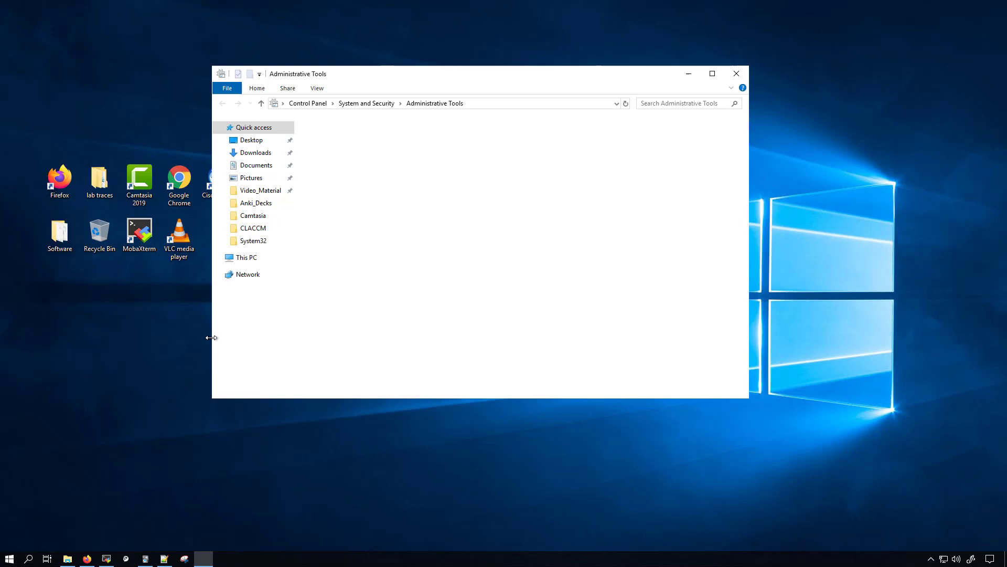
{"action": "double_click", "coordinate": [326, 268]}
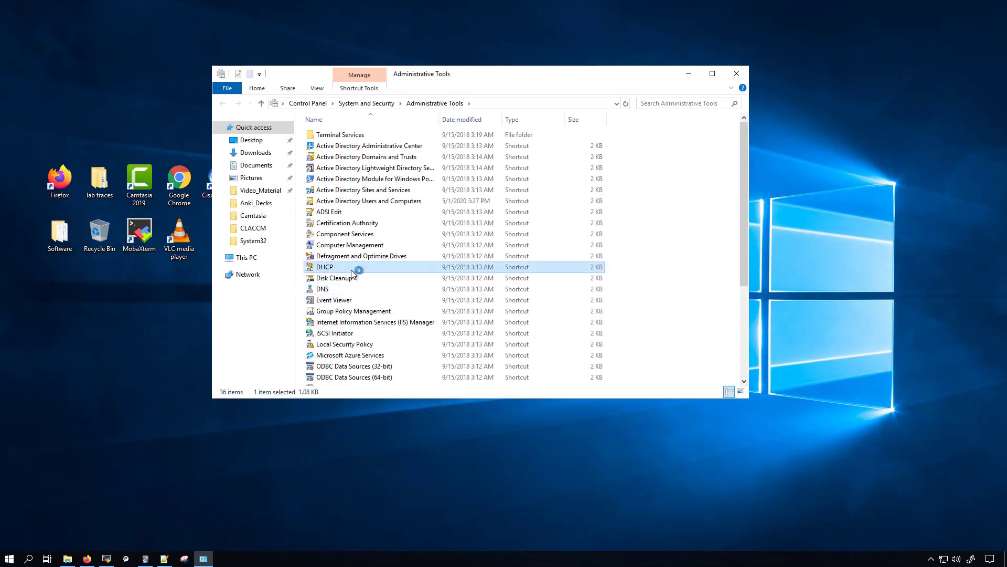
{"action": "left_click", "coordinate": [689, 74]}
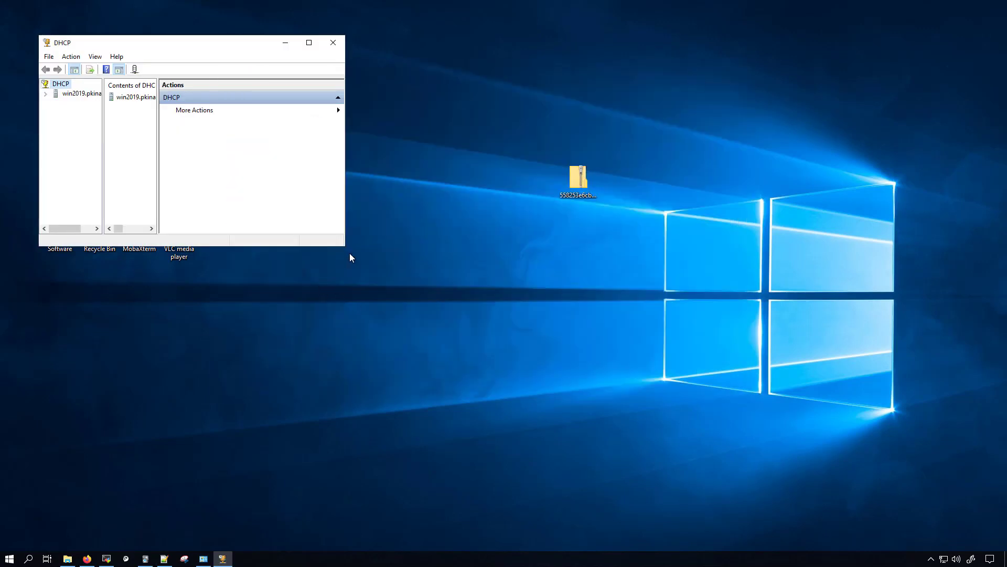
{"action": "left_click_drag", "start_coordinate": [346, 246], "coordinate": [695, 467]}
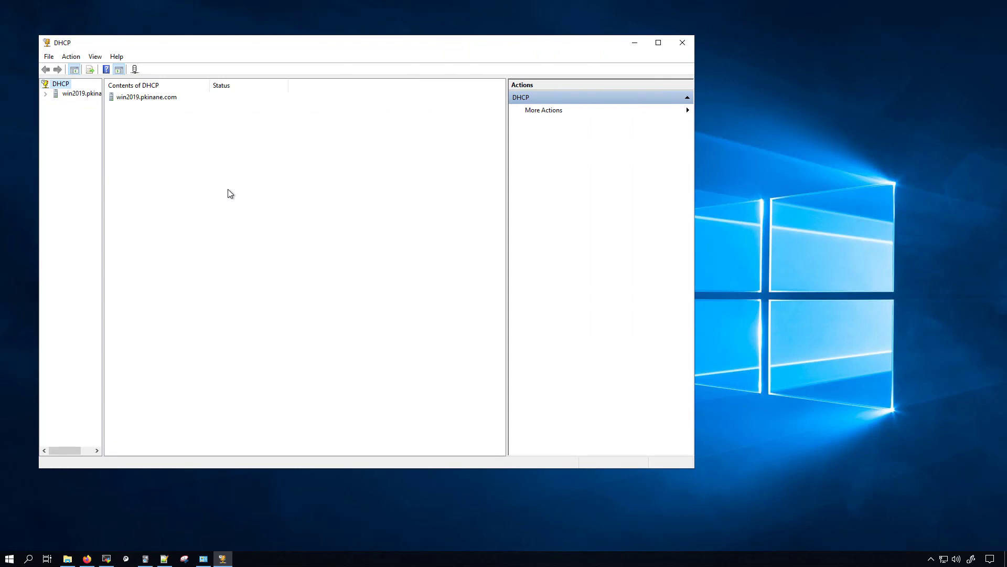
{"action": "left_click", "coordinate": [45, 93]}
{"action": "left_click", "coordinate": [55, 103]}
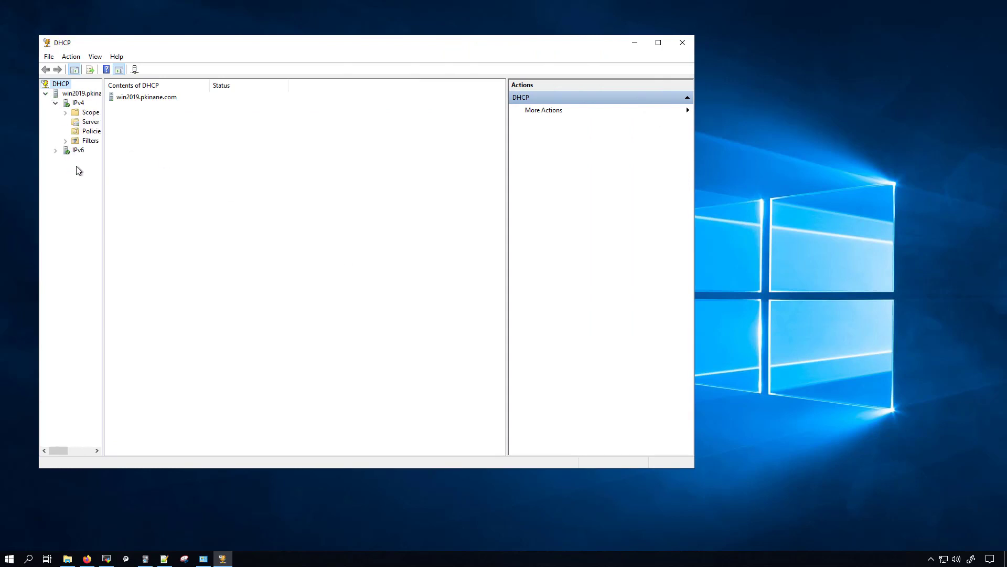
{"action": "left_click_drag", "start_coordinate": [104, 152], "coordinate": [268, 161]}
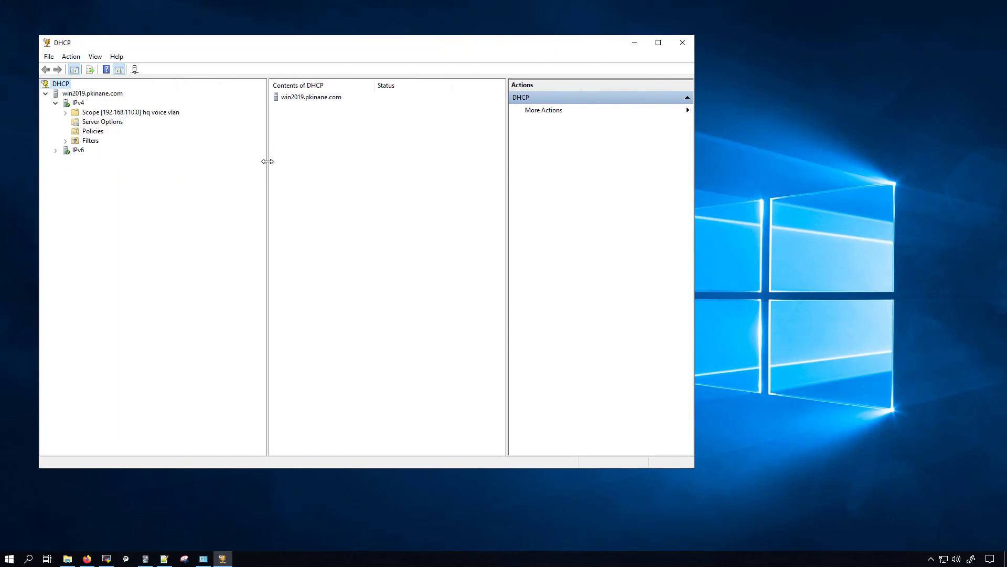
{"action": "double_click", "coordinate": [155, 112]}
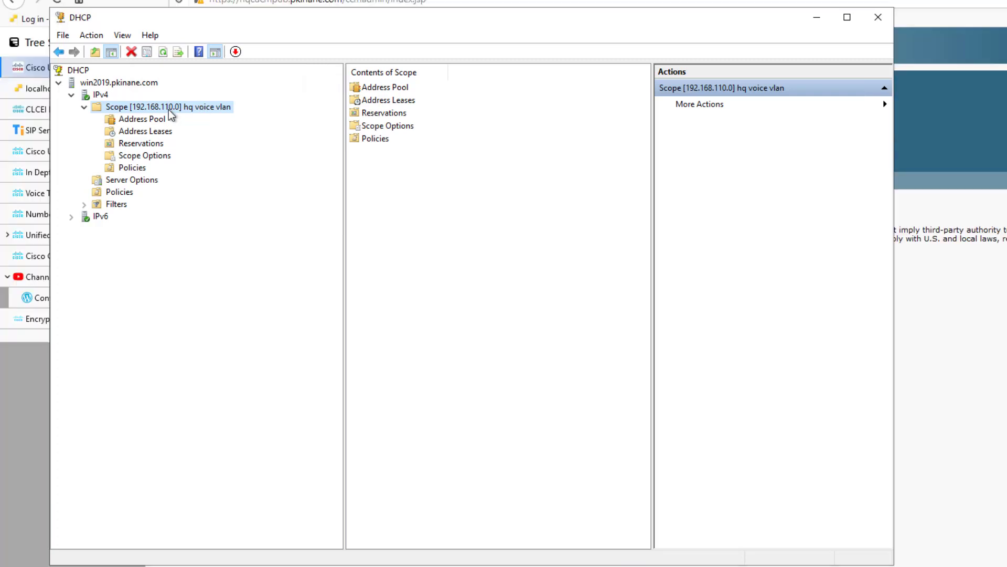
Step: In the 192.168.110.0 scope properties, replace 'voice' with 'server' in the name and apply
{"action": "right_click", "coordinate": [168, 109]}
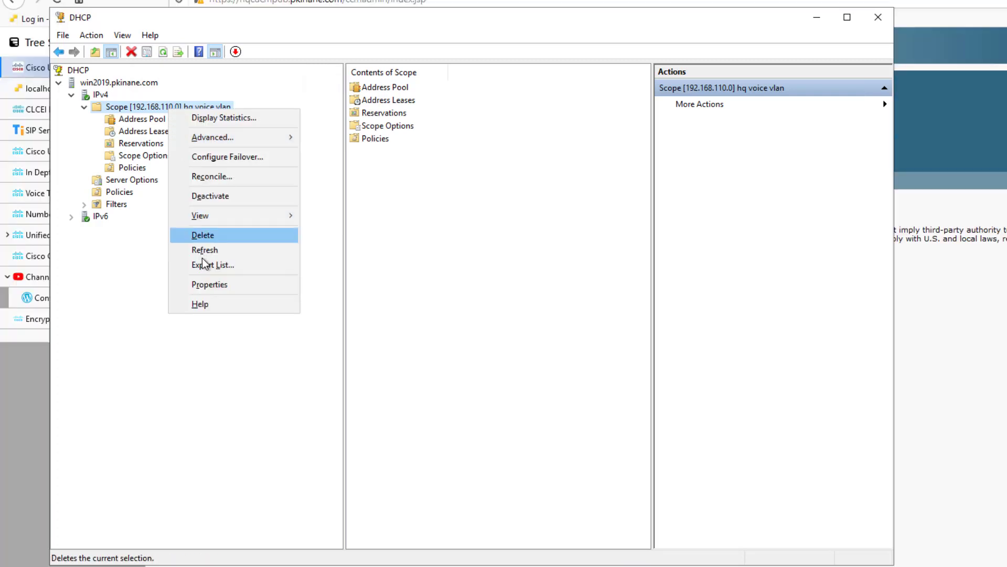
{"action": "left_click", "coordinate": [206, 284]}
{"action": "left_click", "coordinate": [434, 225]}
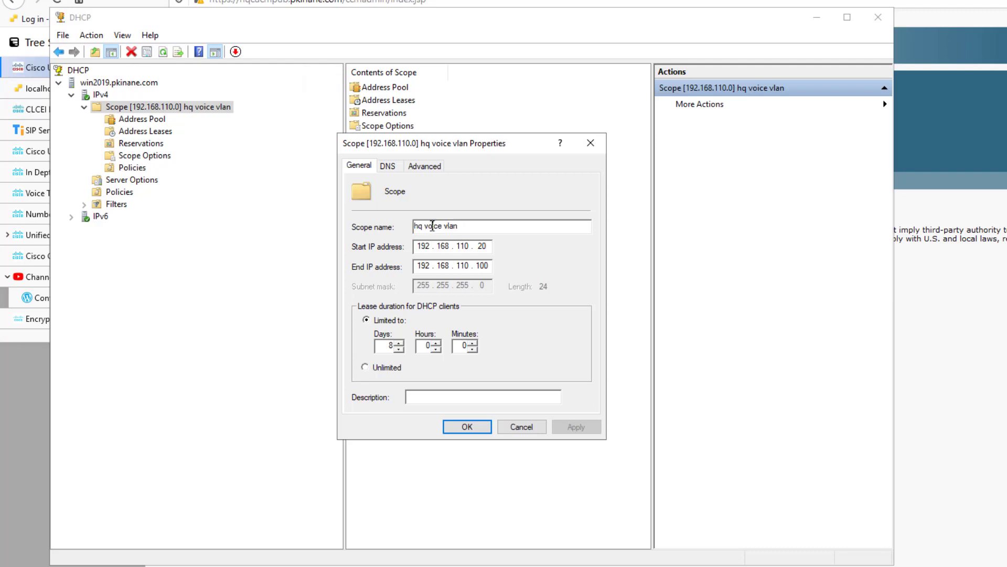
{"action": "left_click_drag", "start_coordinate": [424, 225], "coordinate": [443, 224]}
{"action": "type", "text": "server"}
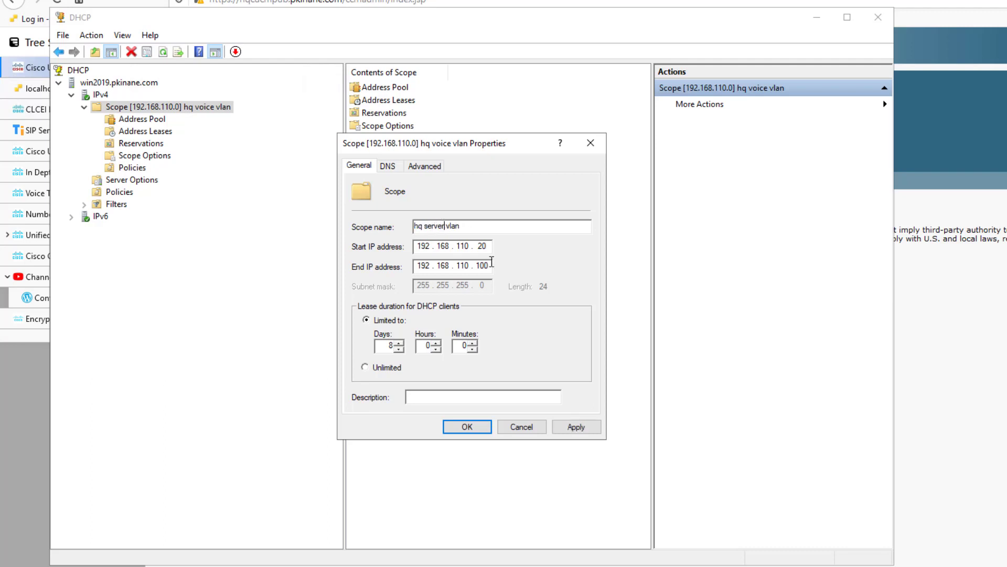
{"action": "left_click", "coordinate": [569, 432]}
{"action": "left_click", "coordinate": [476, 427]}
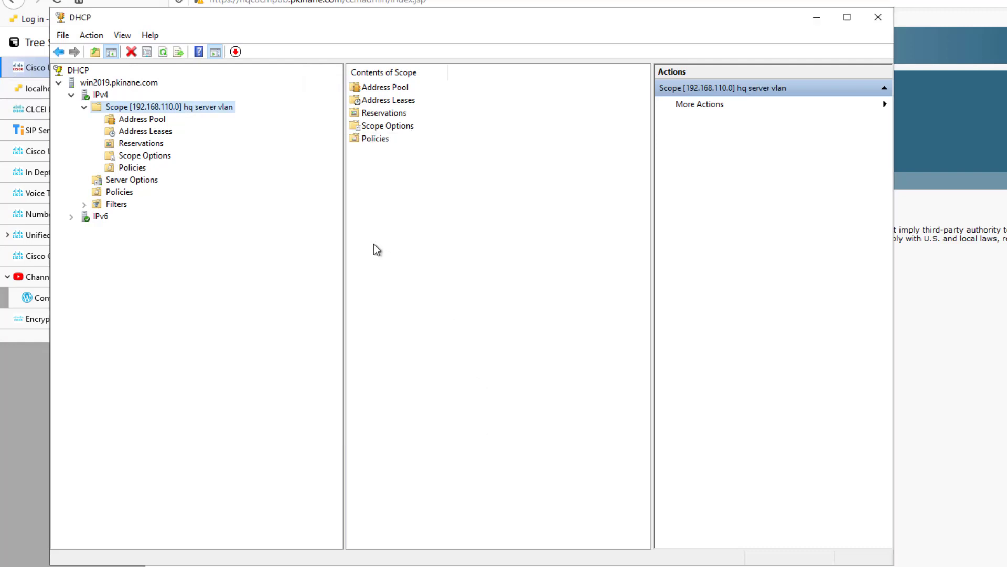
{"action": "left_click", "coordinate": [84, 107]}
{"action": "left_click", "coordinate": [100, 95]}
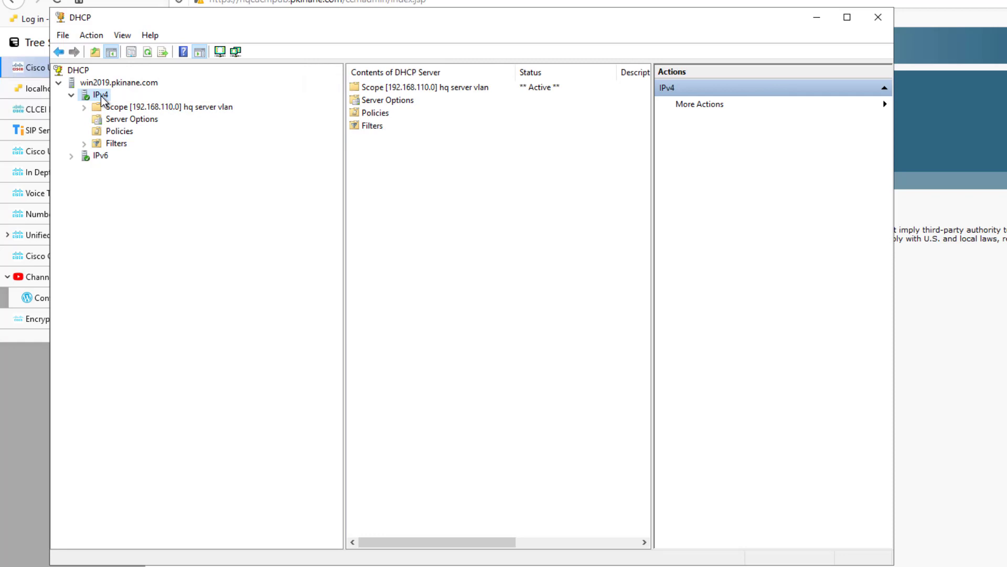
Step: Start a new IPv4 scope 'HQ VOICE VLAN' with range 192.168.111.100 to 192.168.111.200
{"action": "right_click", "coordinate": [101, 95]}
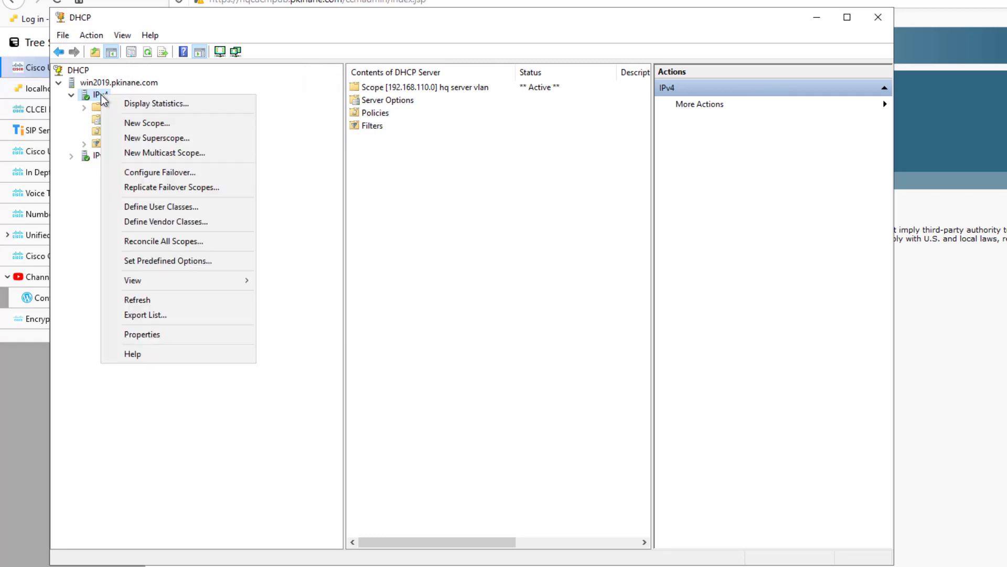
{"action": "left_click", "coordinate": [137, 126]}
{"action": "left_click", "coordinate": [561, 411]}
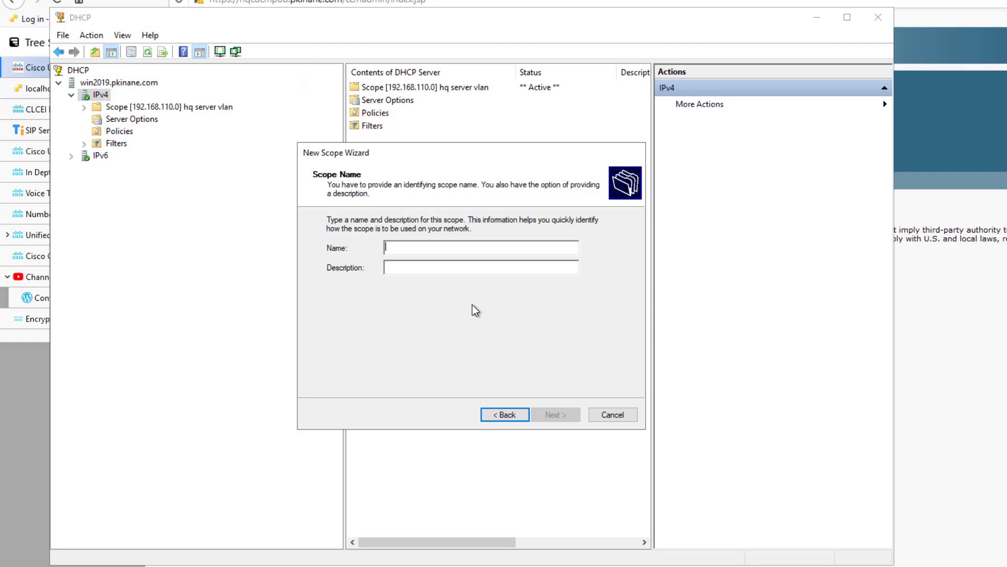
{"action": "type", "text": "HQ VOICE VLAN"}
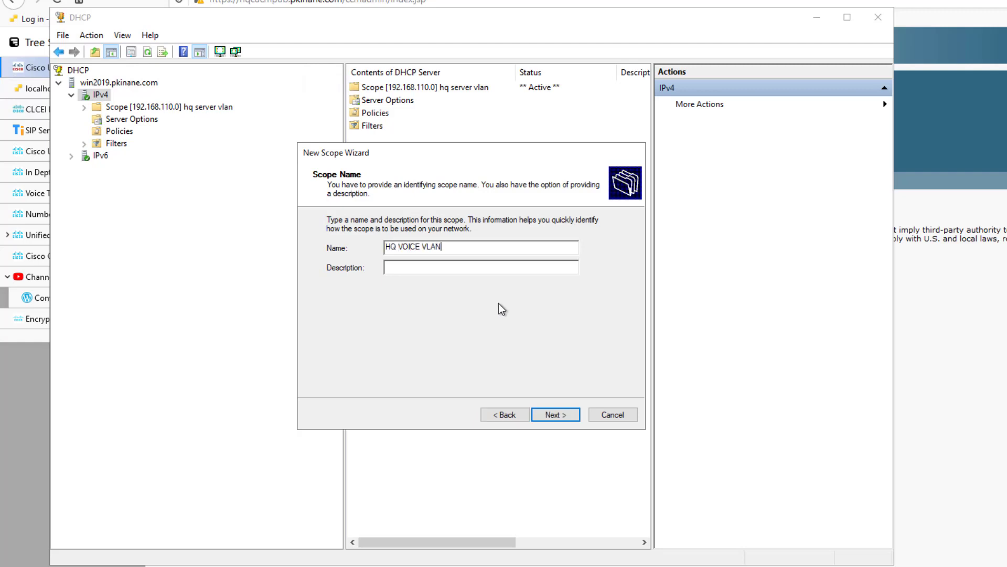
{"action": "left_click", "coordinate": [555, 415]}
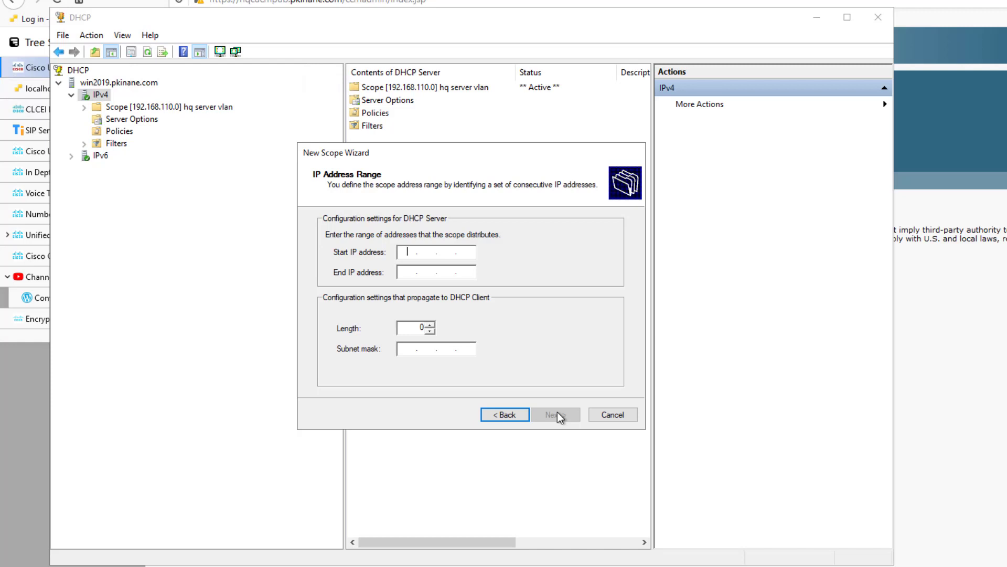
{"action": "type", "text": "192 . 168 . 111 . 100"}
{"action": "left_click", "coordinate": [408, 271]}
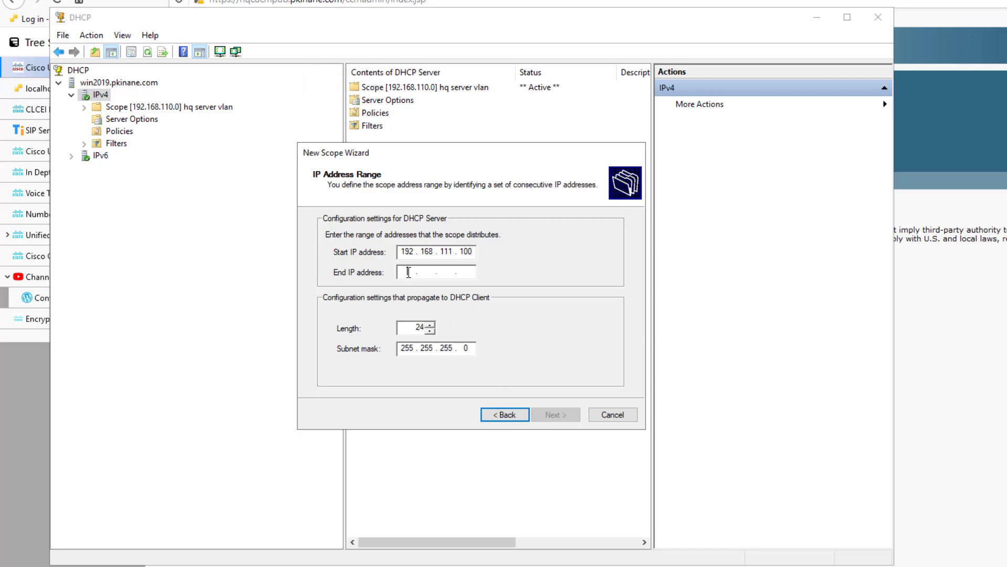
{"action": "type", "text": "192 . 16"}
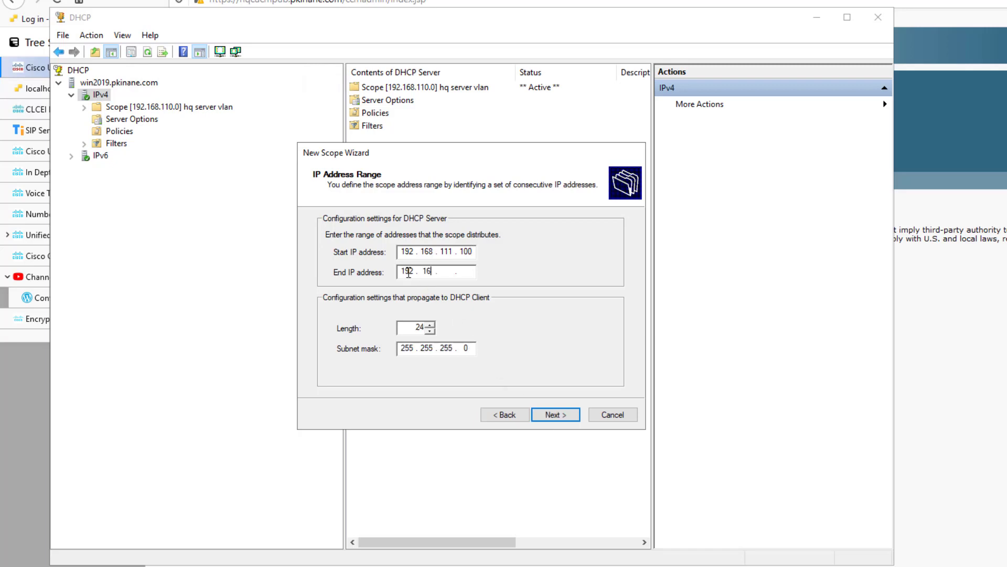
{"action": "type", "text": "8 . 111 . 200"}
{"action": "left_click", "coordinate": [552, 414]}
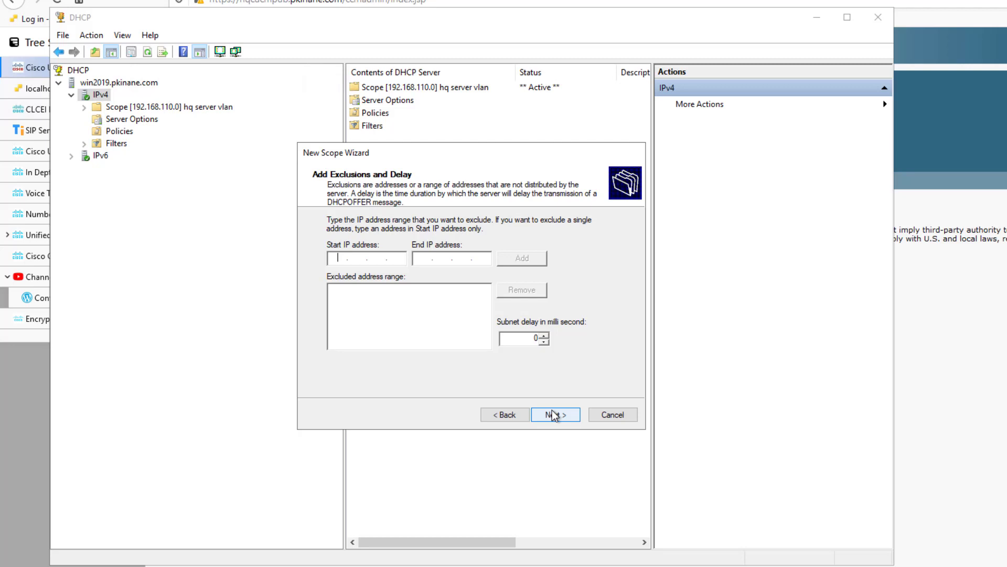
Step: Skip exclusions, keep the default lease, and add router 192.168.111.1 as the default gateway
{"action": "left_click", "coordinate": [552, 415]}
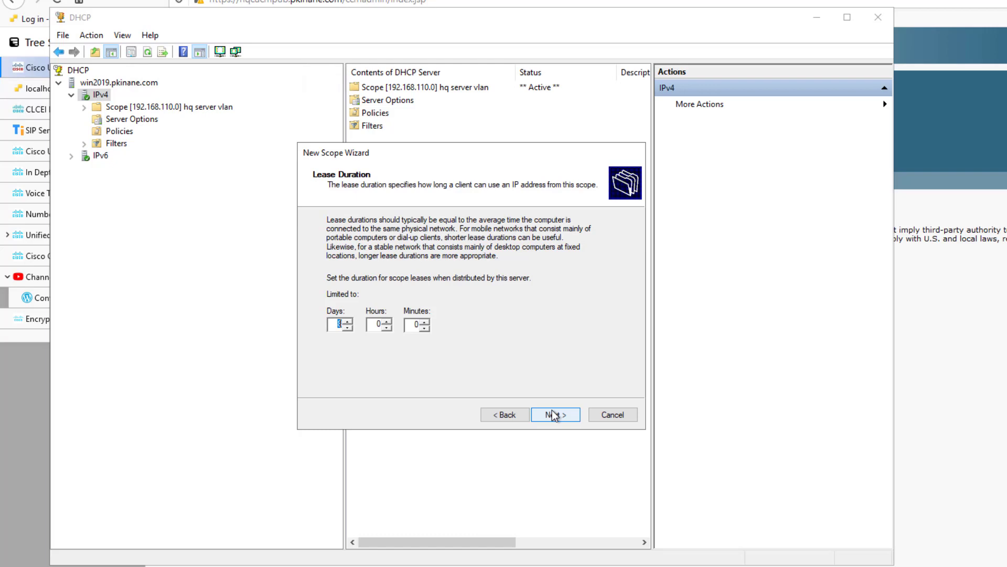
{"action": "left_click", "coordinate": [552, 410]}
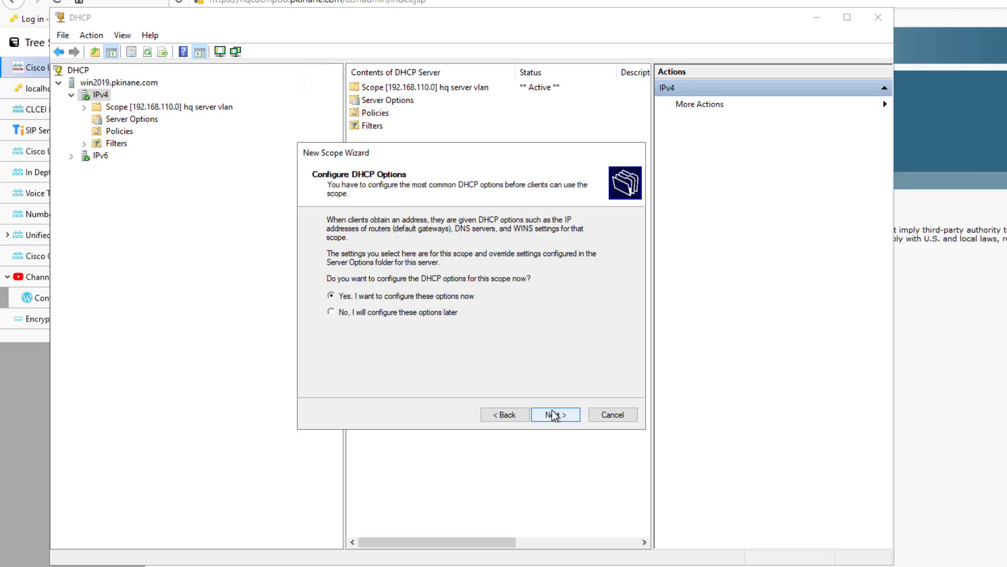
{"action": "left_click", "coordinate": [552, 410]}
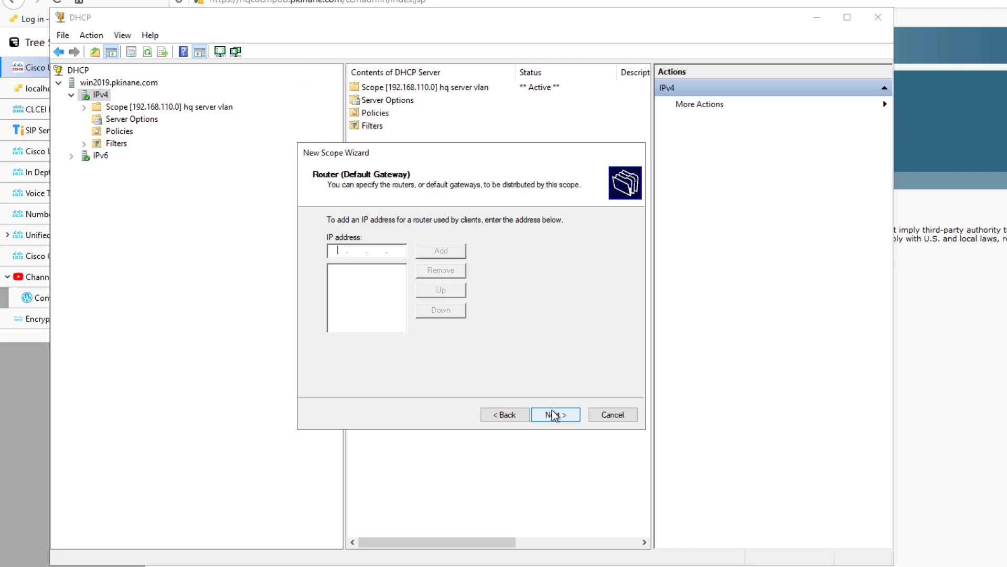
{"action": "type", "text": "192 . 168 . 111 . 1"}
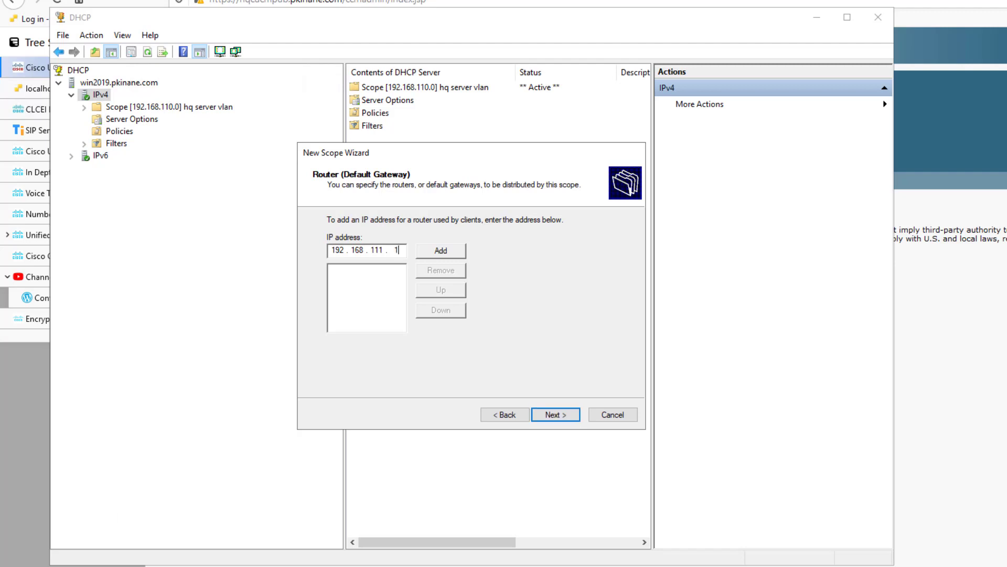
{"action": "left_click", "coordinate": [444, 252]}
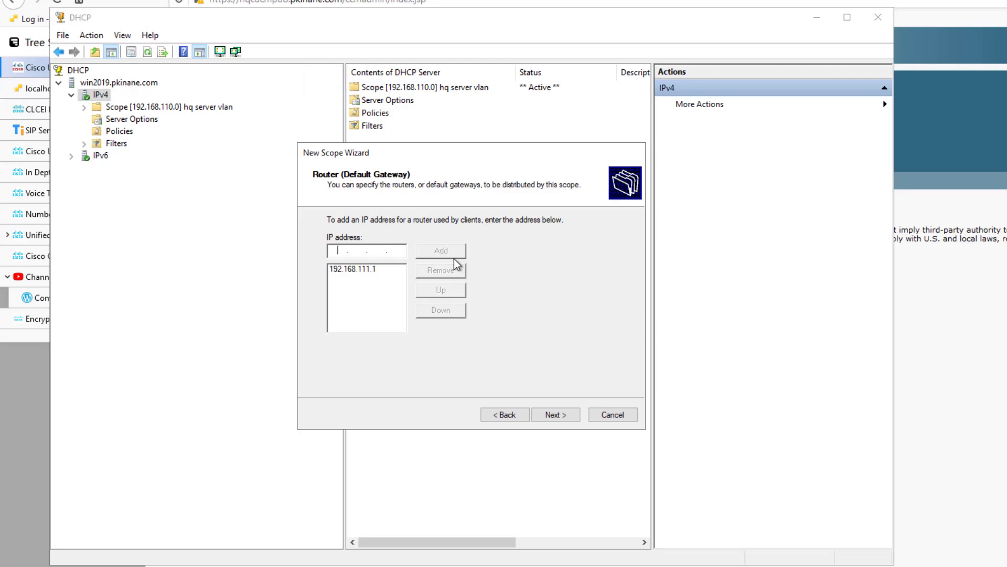
{"action": "left_click", "coordinate": [547, 416]}
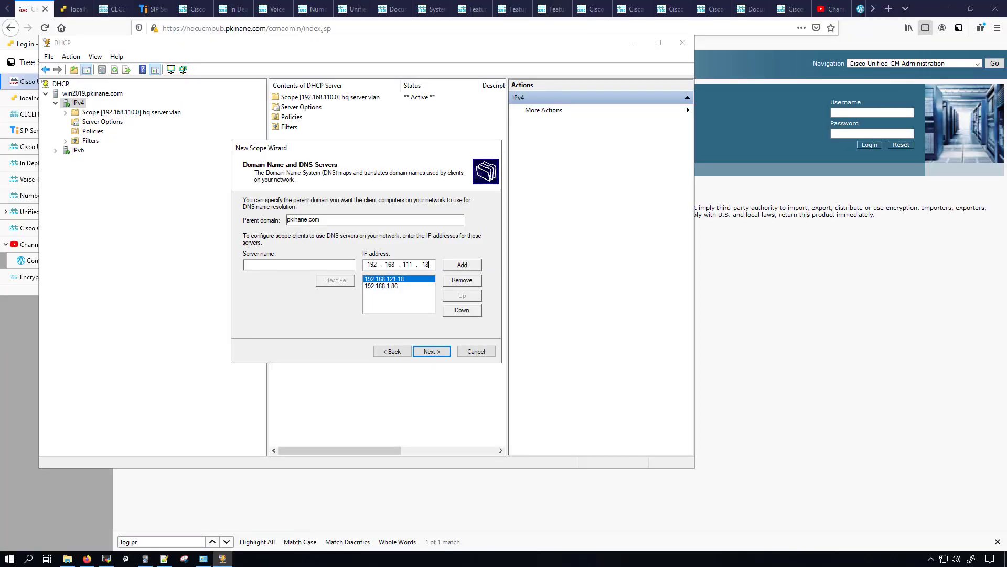
Step: Make 192.168.111.18 the sole DNS server, removing 192.168.121.18 and 192.168.1.86
{"action": "left_click", "coordinate": [591, 305]}
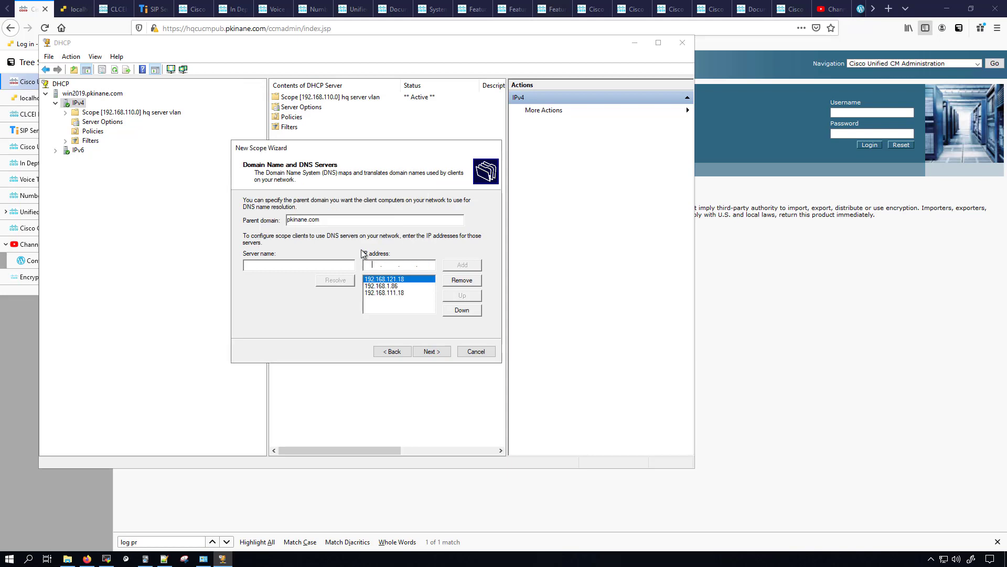
{"action": "left_click", "coordinate": [465, 280]}
{"action": "left_click", "coordinate": [412, 280]}
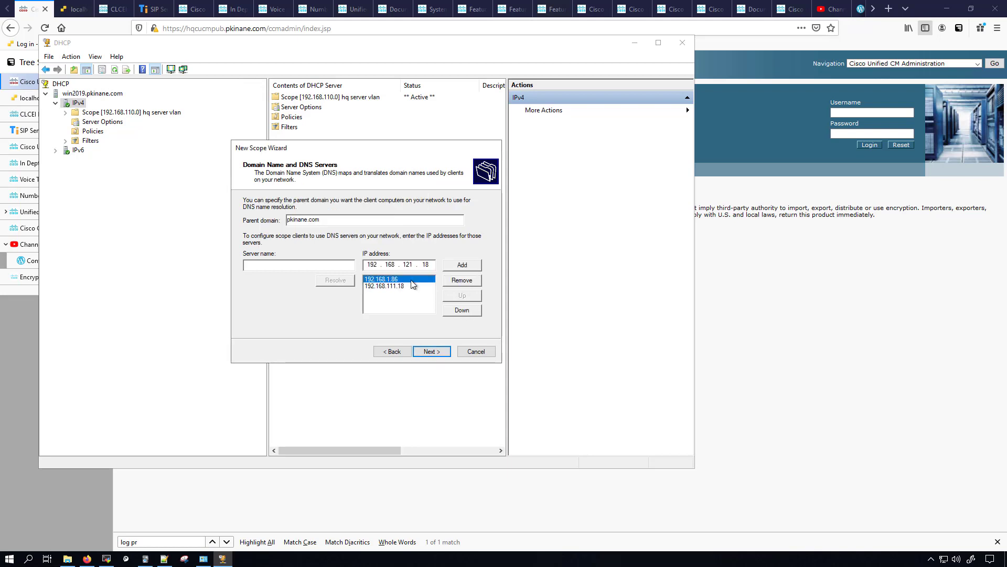
{"action": "left_click", "coordinate": [462, 281]}
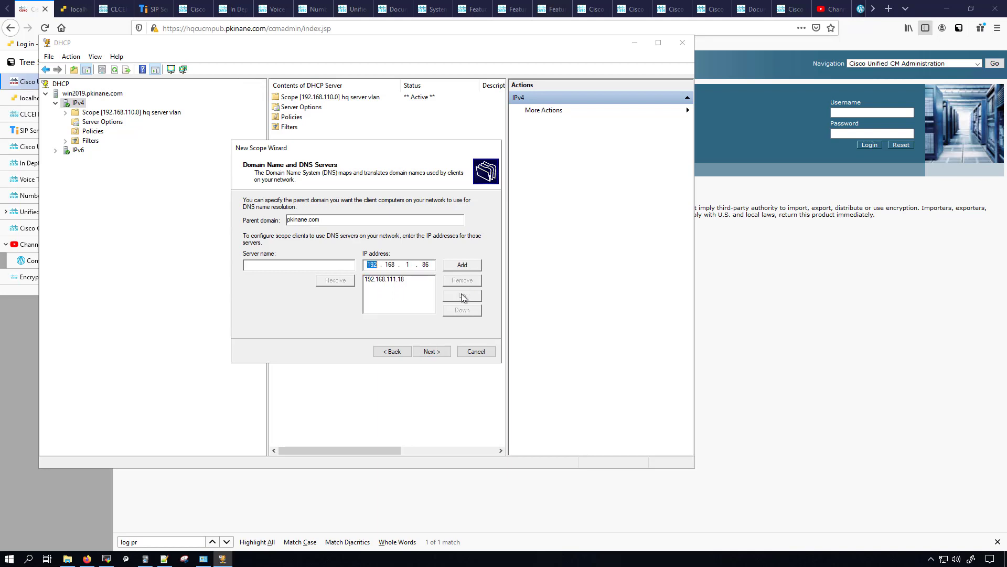
Step: Skip WINS, activate the scope now, and finish the HQ VOICE VLAN scope wizard
{"action": "left_click", "coordinate": [436, 355]}
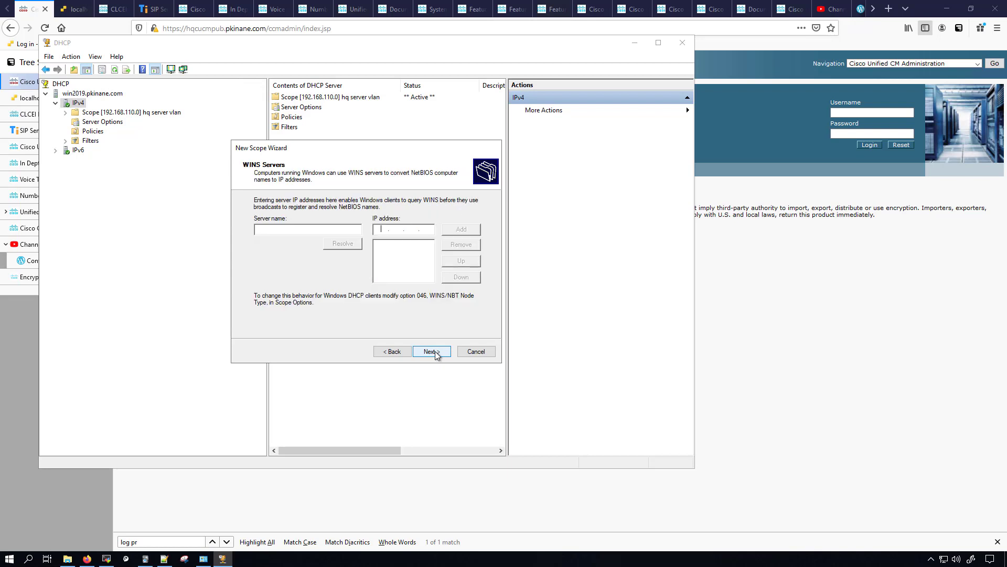
{"action": "left_click", "coordinate": [436, 355]}
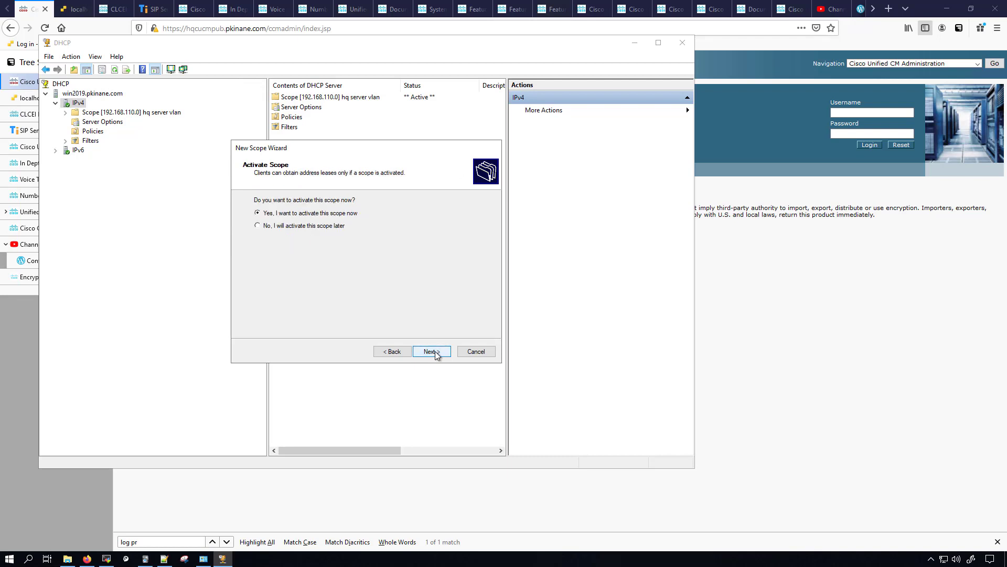
{"action": "left_click", "coordinate": [436, 355]}
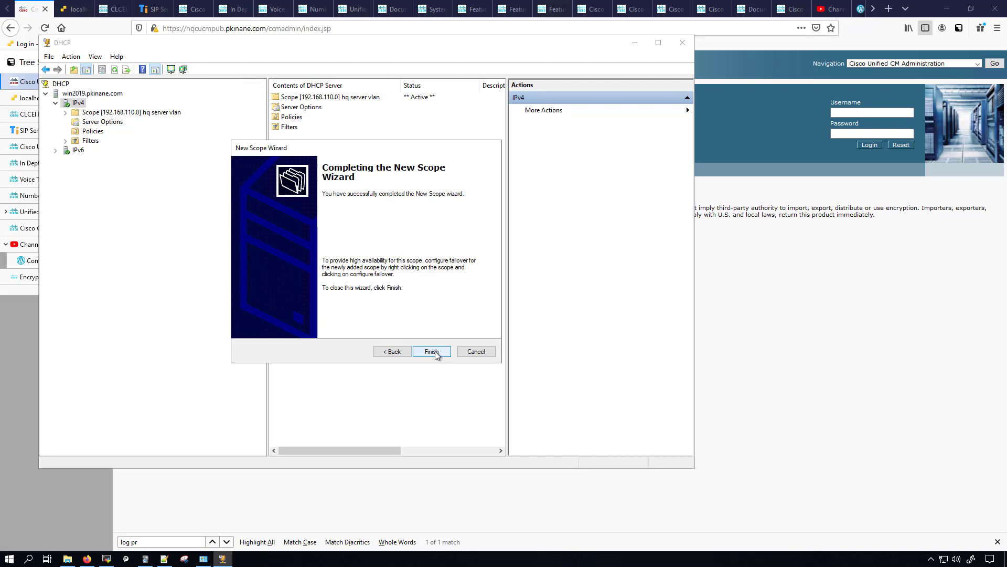
{"action": "left_click", "coordinate": [432, 352]}
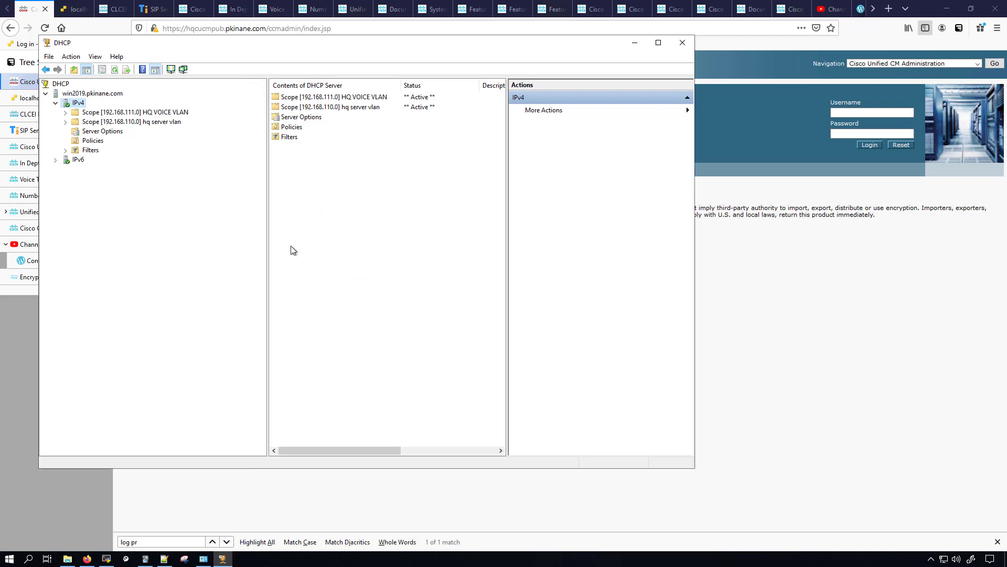
{"action": "left_click", "coordinate": [329, 99]}
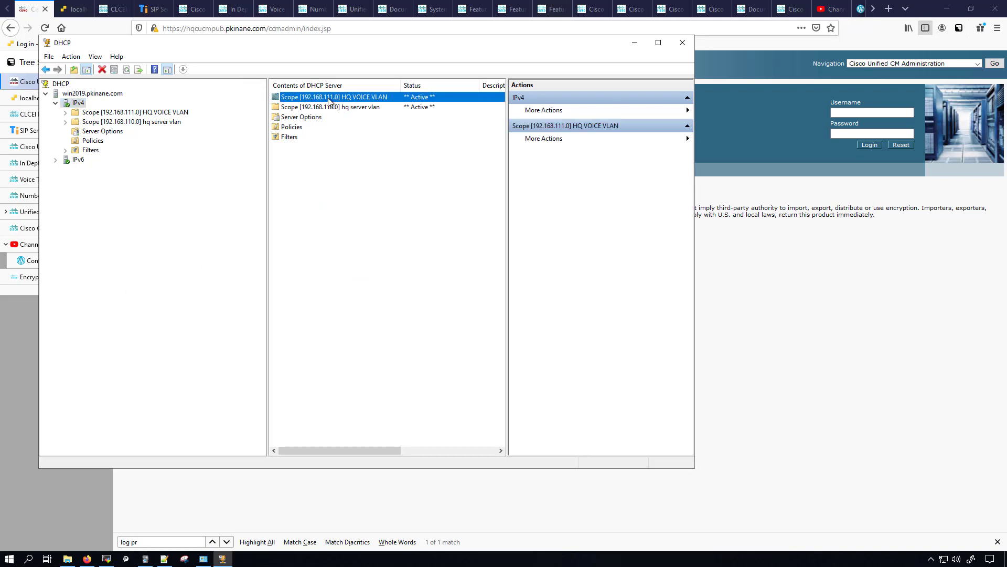
{"action": "double_click", "coordinate": [330, 99]}
{"action": "double_click", "coordinate": [312, 128]}
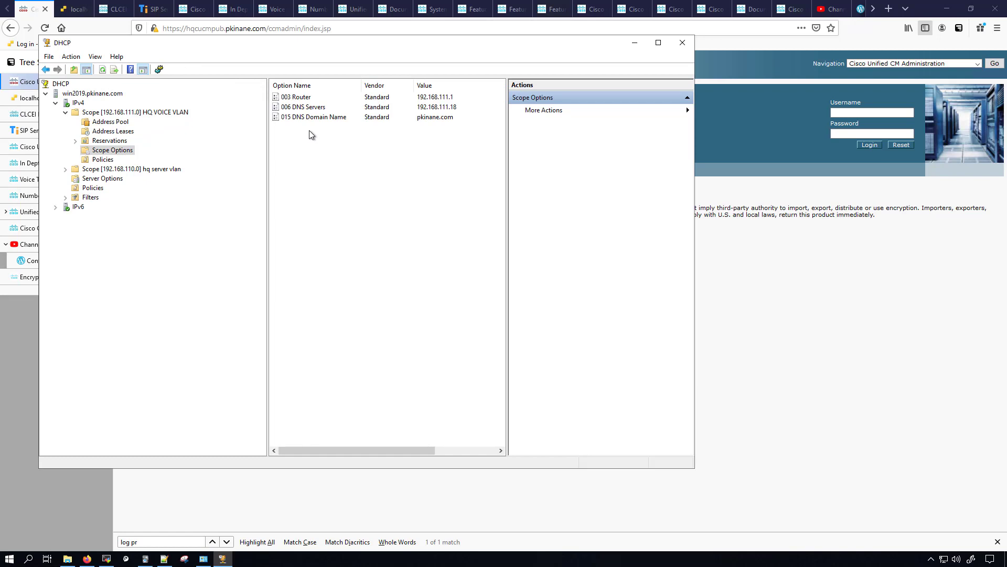
{"action": "left_click", "coordinate": [553, 116]}
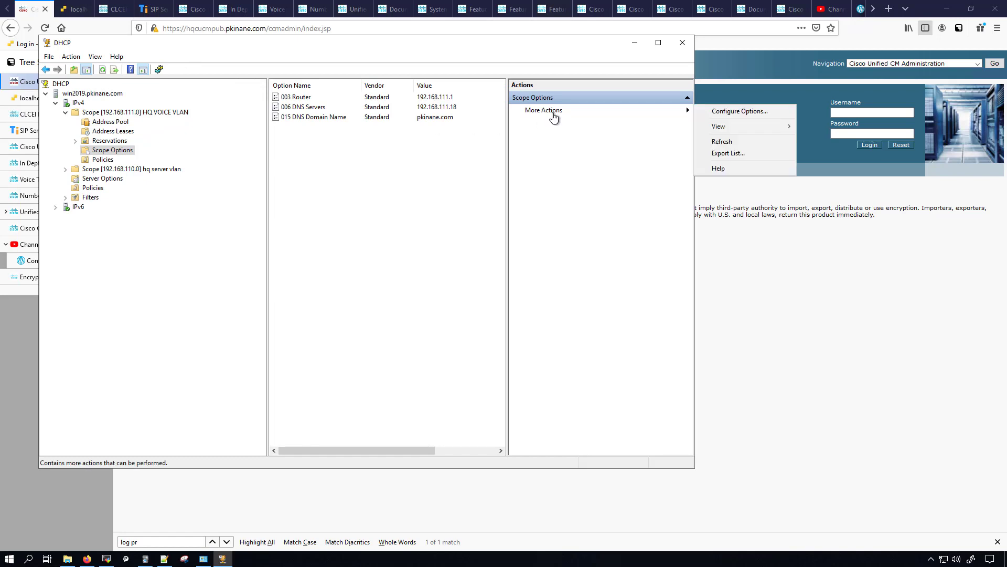
{"action": "left_click", "coordinate": [736, 111]}
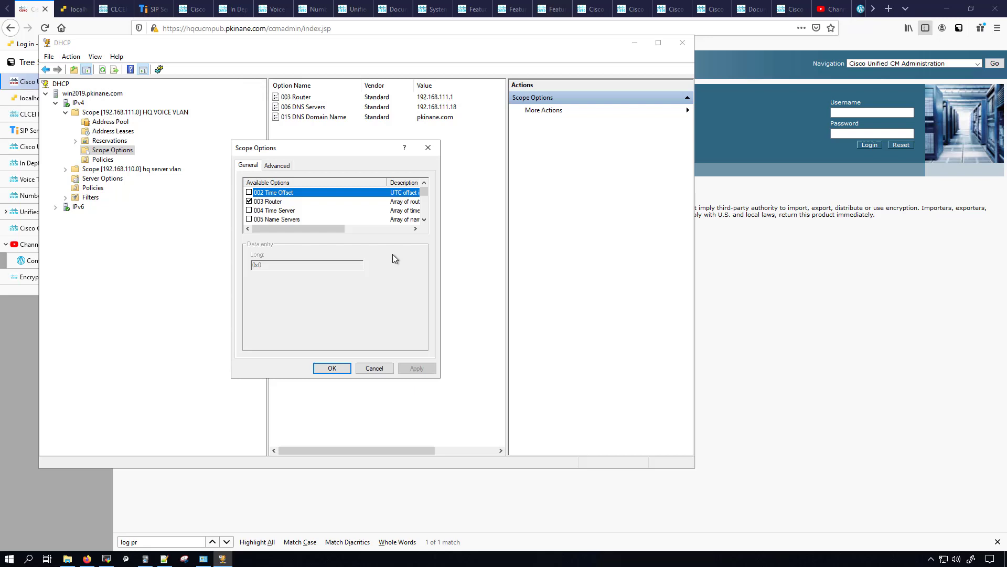
{"action": "left_click", "coordinate": [426, 222]}
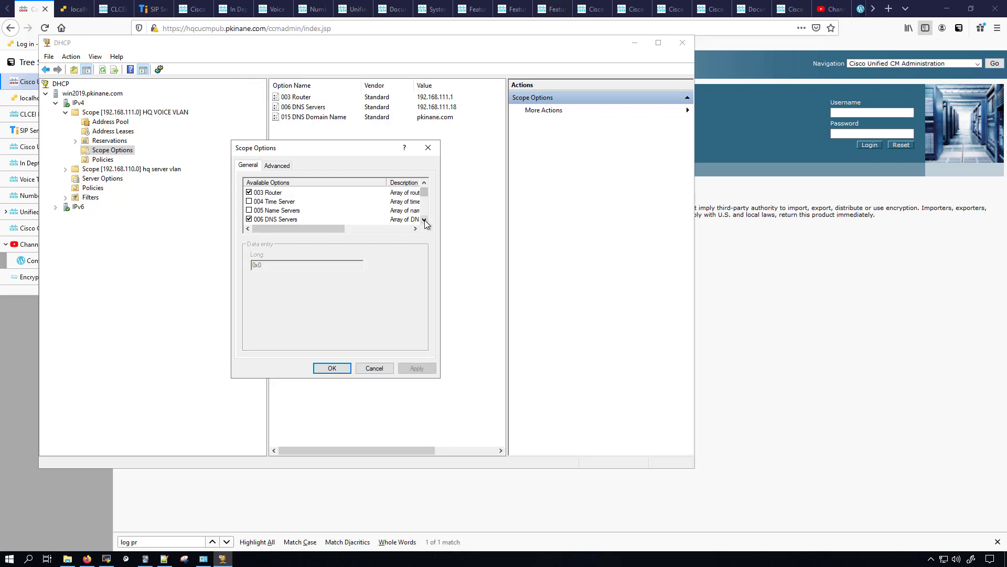
{"action": "left_click", "coordinate": [426, 222]}
{"action": "left_click", "coordinate": [426, 223]}
{"action": "left_click", "coordinate": [425, 223]}
{"action": "left_click", "coordinate": [426, 222]}
{"action": "left_click", "coordinate": [426, 223]}
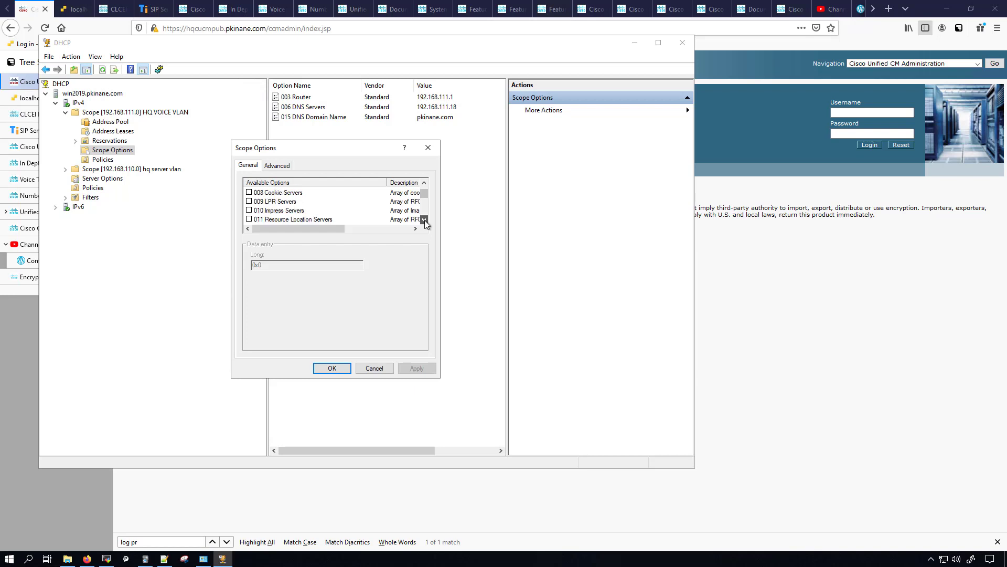
{"action": "left_click", "coordinate": [426, 222]}
{"action": "left_click", "coordinate": [425, 222]}
{"action": "left_click", "coordinate": [425, 223]}
{"action": "left_click", "coordinate": [426, 223]}
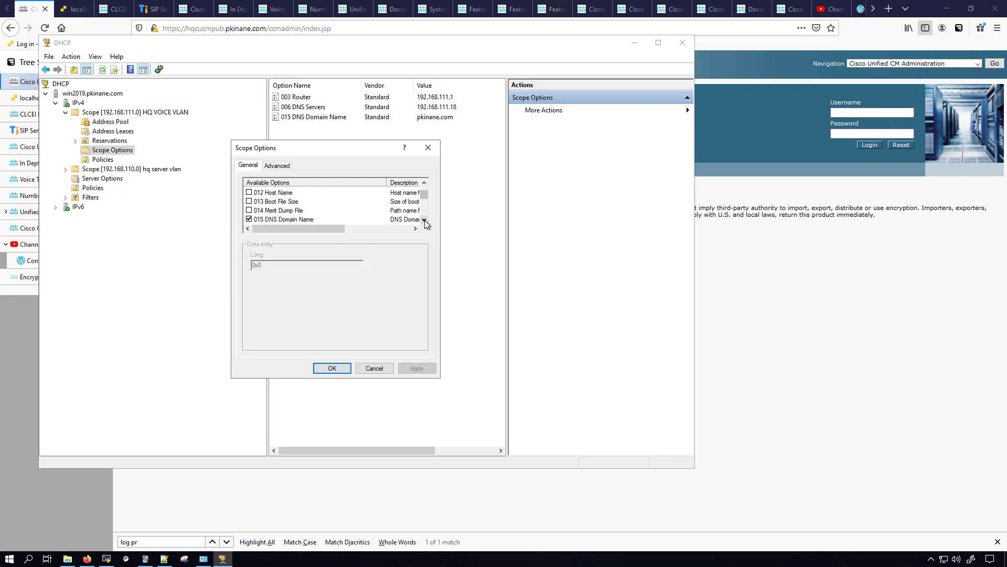
{"action": "left_click", "coordinate": [426, 222]}
{"action": "left_click", "coordinate": [425, 223]}
{"action": "left_click", "coordinate": [425, 220]}
{"action": "left_click", "coordinate": [426, 221]}
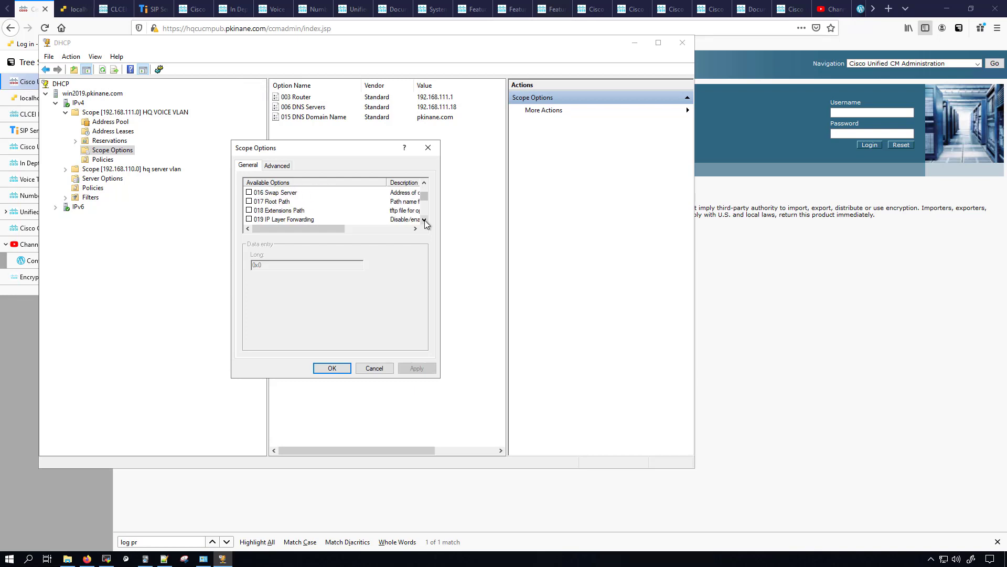
{"action": "left_click", "coordinate": [426, 221]}
{"action": "left_click", "coordinate": [425, 220]}
{"action": "left_click", "coordinate": [425, 220]}
{"action": "left_click", "coordinate": [425, 220]}
{"action": "left_click", "coordinate": [426, 221]}
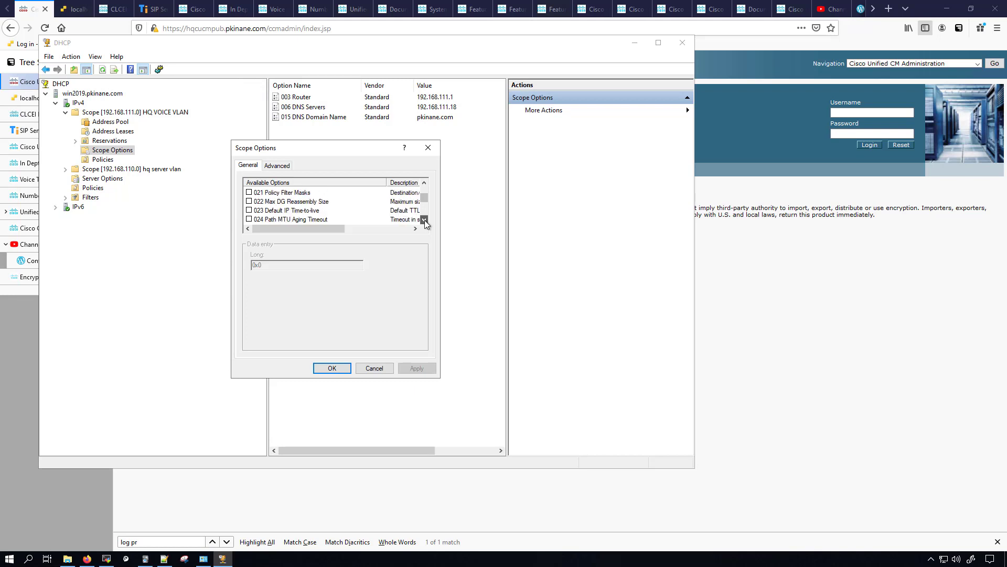
{"action": "left_click", "coordinate": [425, 221]}
{"action": "left_click", "coordinate": [426, 221]}
{"action": "left_click", "coordinate": [425, 221]}
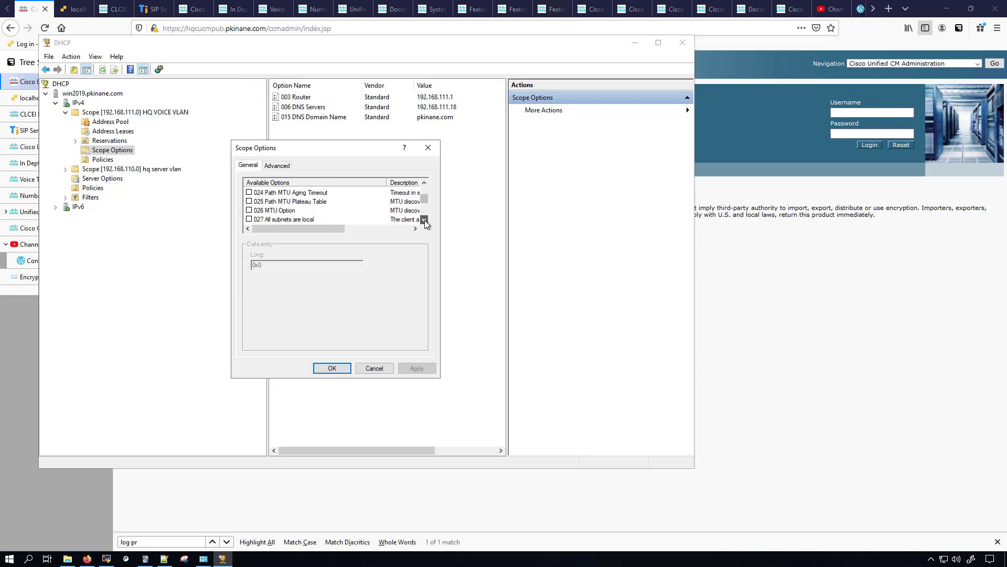
{"action": "left_click", "coordinate": [425, 221]}
{"action": "left_click", "coordinate": [426, 221]}
{"action": "left_click", "coordinate": [426, 220]}
{"action": "left_click", "coordinate": [425, 221]}
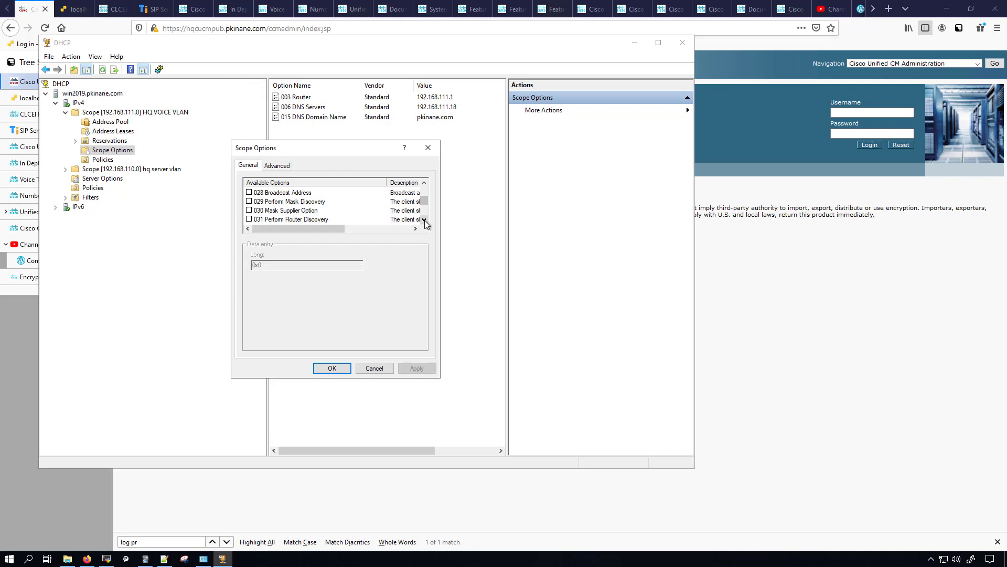
{"action": "left_click", "coordinate": [425, 221]}
{"action": "left_click", "coordinate": [426, 221]}
{"action": "left_click", "coordinate": [426, 221]}
{"action": "left_click", "coordinate": [426, 221]}
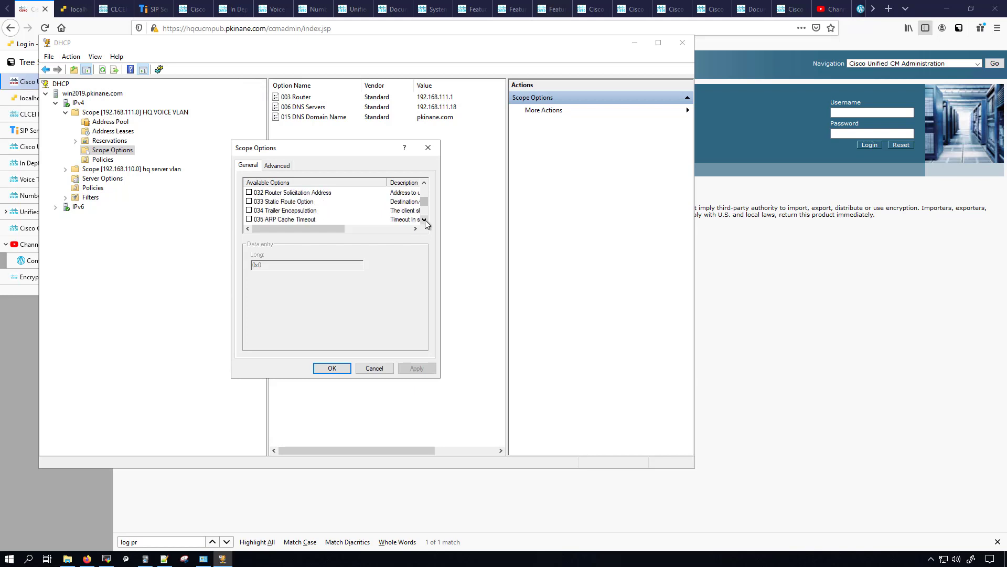
{"action": "left_click", "coordinate": [425, 221]}
{"action": "left_click", "coordinate": [426, 221]}
{"action": "left_click", "coordinate": [425, 221]}
{"action": "left_click", "coordinate": [425, 221]}
{"action": "left_click", "coordinate": [425, 221]}
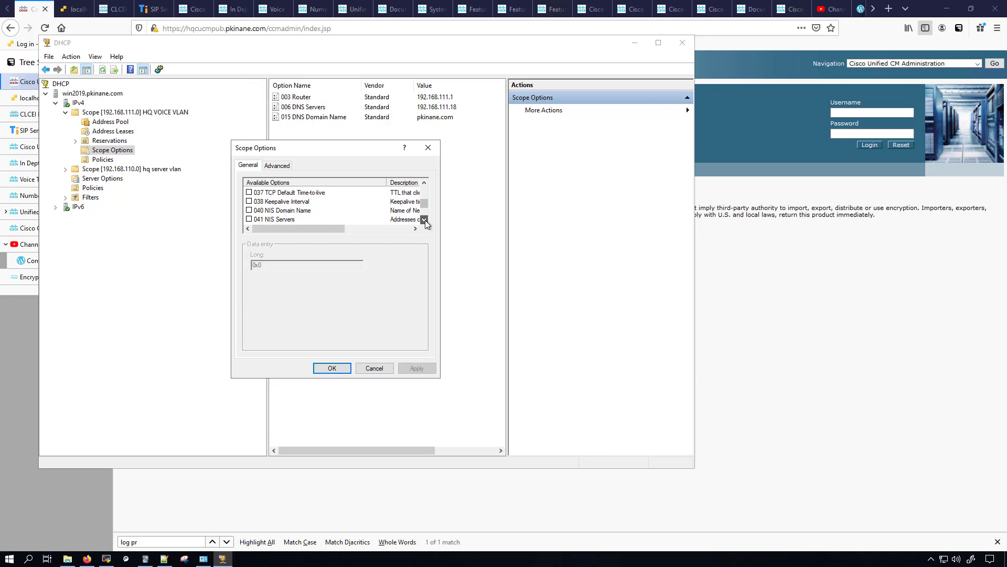
{"action": "left_click", "coordinate": [425, 220]}
{"action": "left_click", "coordinate": [426, 221]}
{"action": "left_click", "coordinate": [425, 221]}
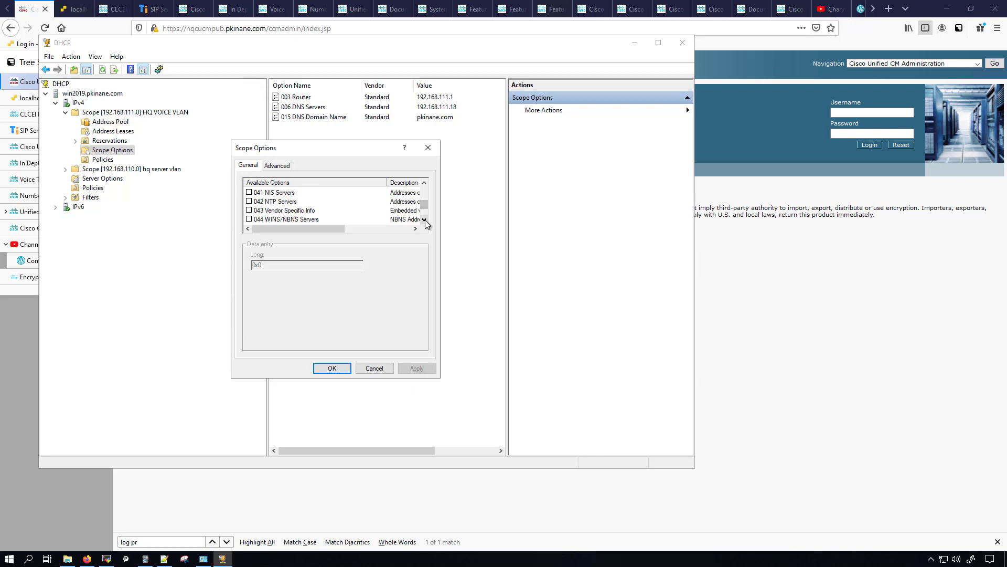
{"action": "left_click", "coordinate": [425, 220]}
{"action": "left_click", "coordinate": [425, 220]}
{"action": "left_click", "coordinate": [425, 219]}
{"action": "left_click", "coordinate": [425, 220]}
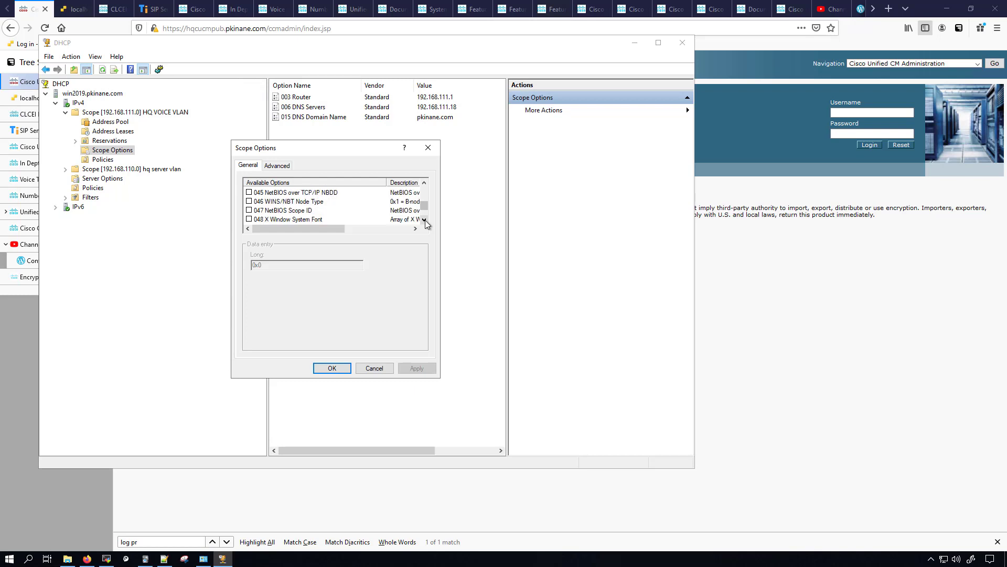
{"action": "left_click", "coordinate": [425, 220]}
{"action": "left_click", "coordinate": [425, 220]}
{"action": "left_click", "coordinate": [425, 220]}
{"action": "left_click", "coordinate": [425, 220]}
{"action": "left_click", "coordinate": [425, 220]}
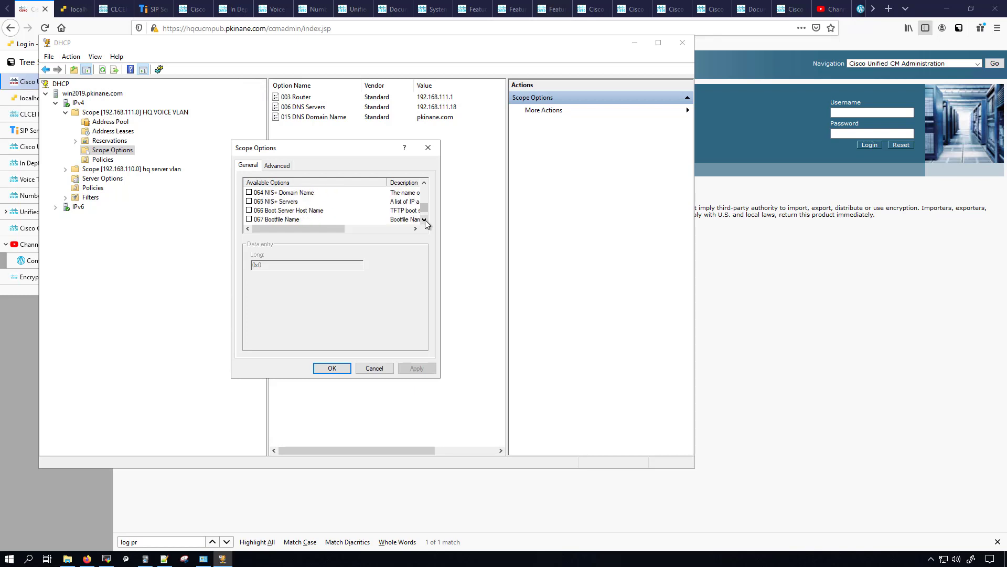
{"action": "left_click", "coordinate": [425, 220]}
{"action": "left_click", "coordinate": [425, 220]}
{"action": "left_click", "coordinate": [425, 220]}
{"action": "left_click", "coordinate": [425, 220]}
{"action": "left_click", "coordinate": [425, 219]}
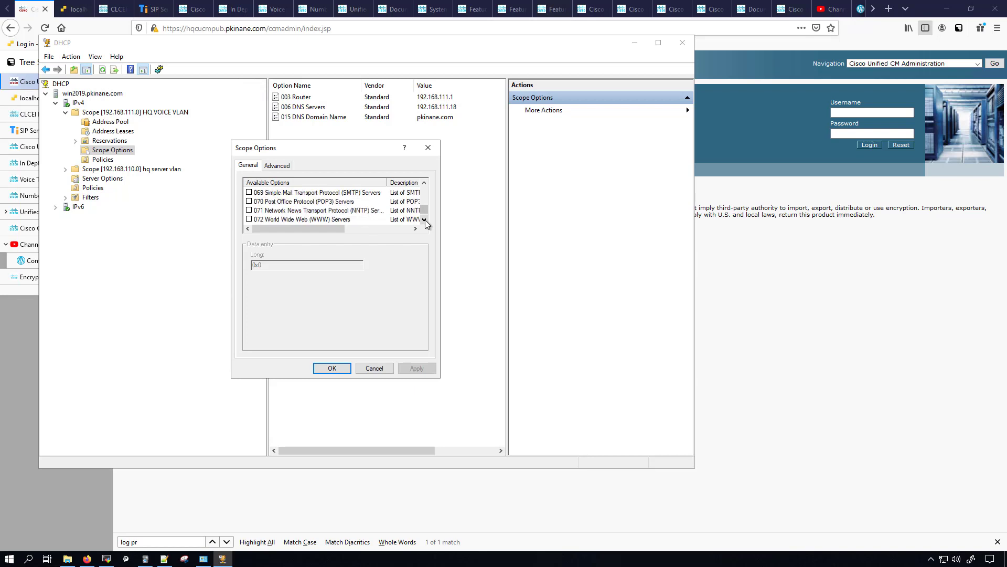
{"action": "left_click", "coordinate": [425, 220]}
{"action": "left_click", "coordinate": [425, 220]}
{"action": "left_click", "coordinate": [425, 220]}
{"action": "left_click", "coordinate": [425, 220]}
{"action": "left_click", "coordinate": [425, 220]}
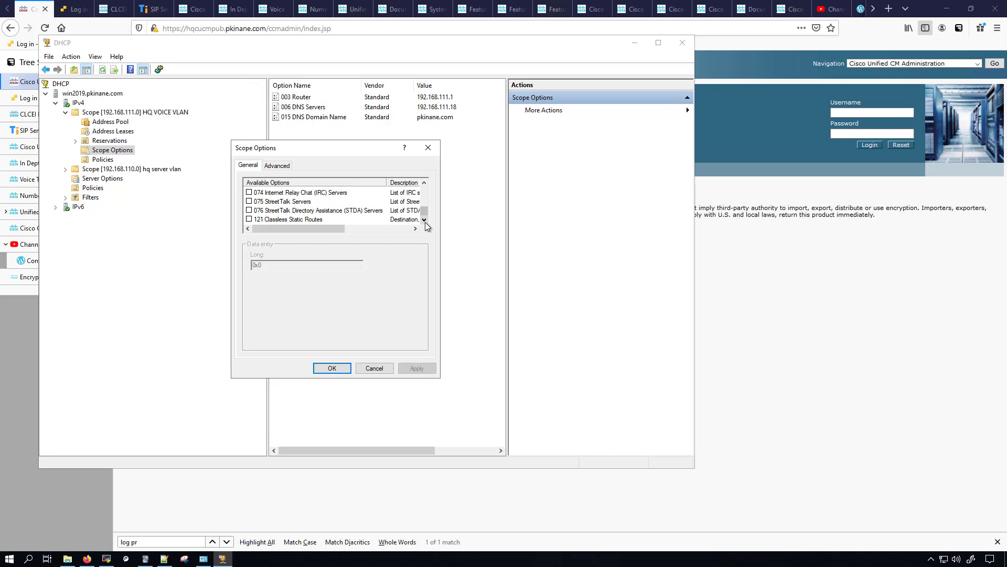
{"action": "left_click", "coordinate": [351, 368]}
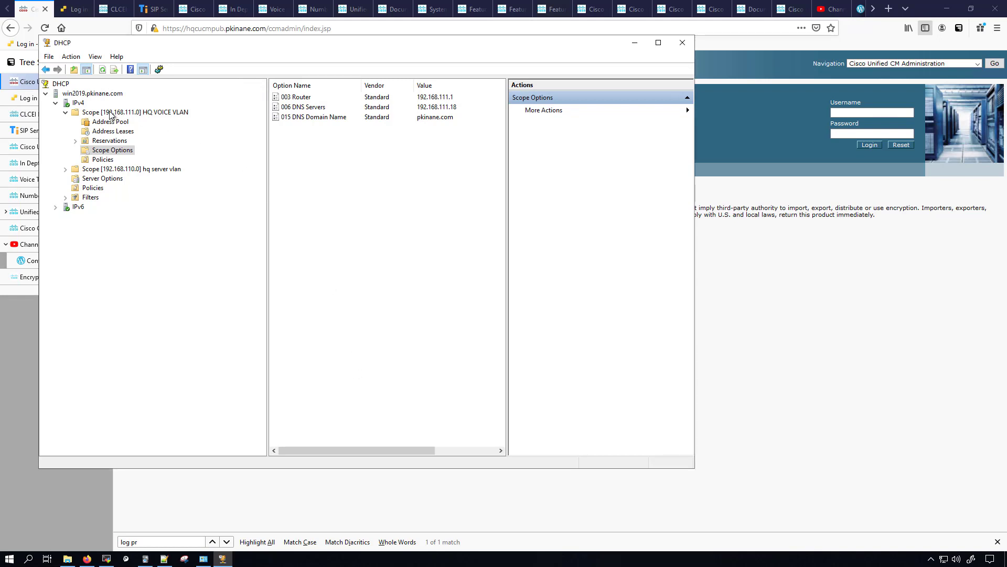
Step: Add IPv4 predefined option code 150 named 'Option 150 for phones' with IP Address data type
{"action": "left_click", "coordinate": [78, 103]}
{"action": "right_click", "coordinate": [78, 104]}
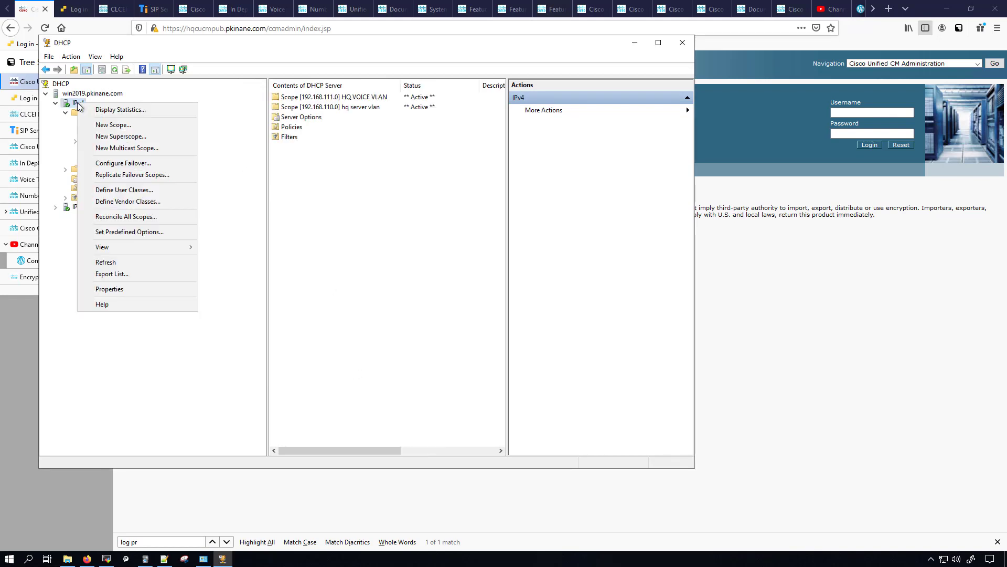
{"action": "left_click", "coordinate": [131, 234]}
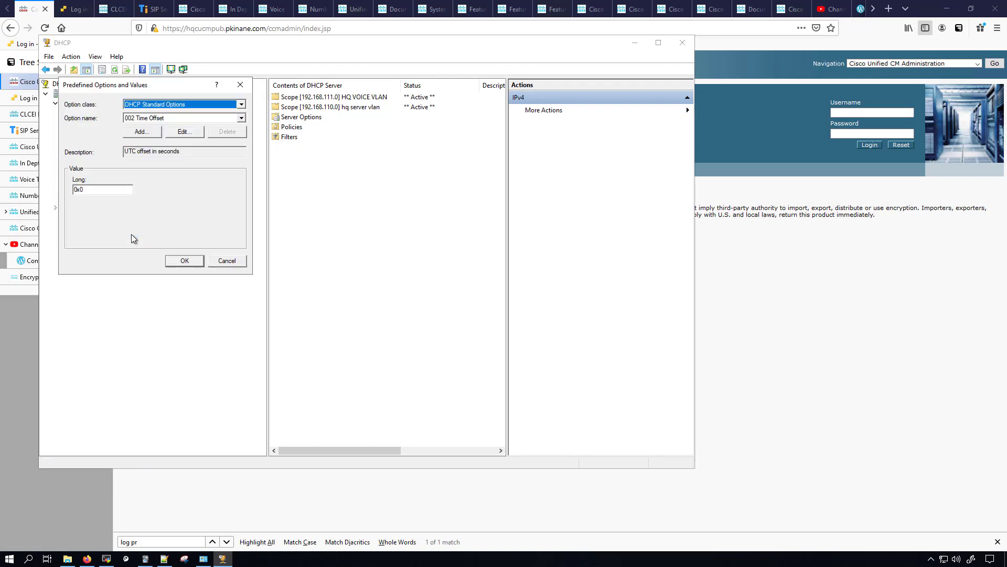
{"action": "left_click", "coordinate": [142, 131]}
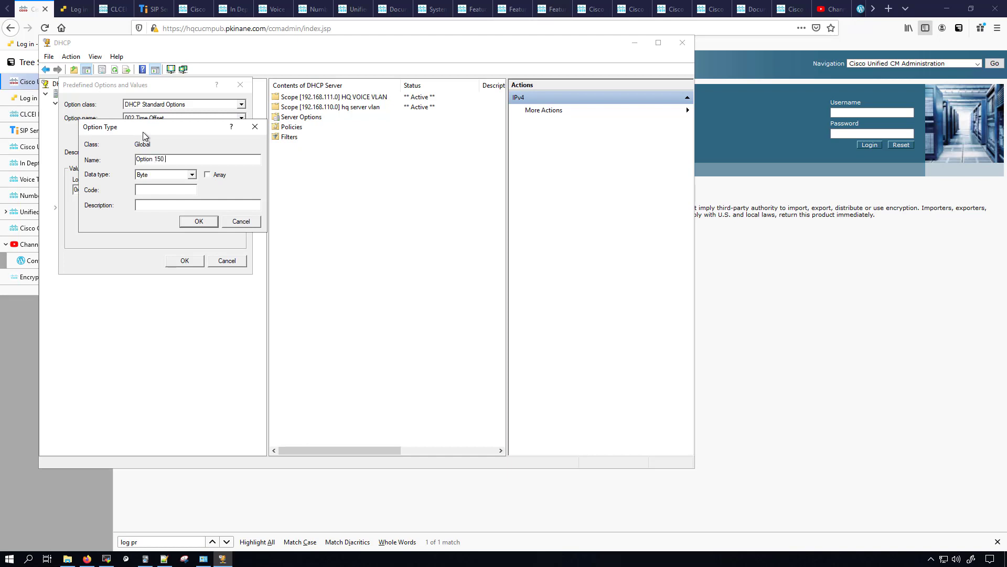
{"action": "type", "text": "Option 150 for phones"}
{"action": "left_click", "coordinate": [191, 175]}
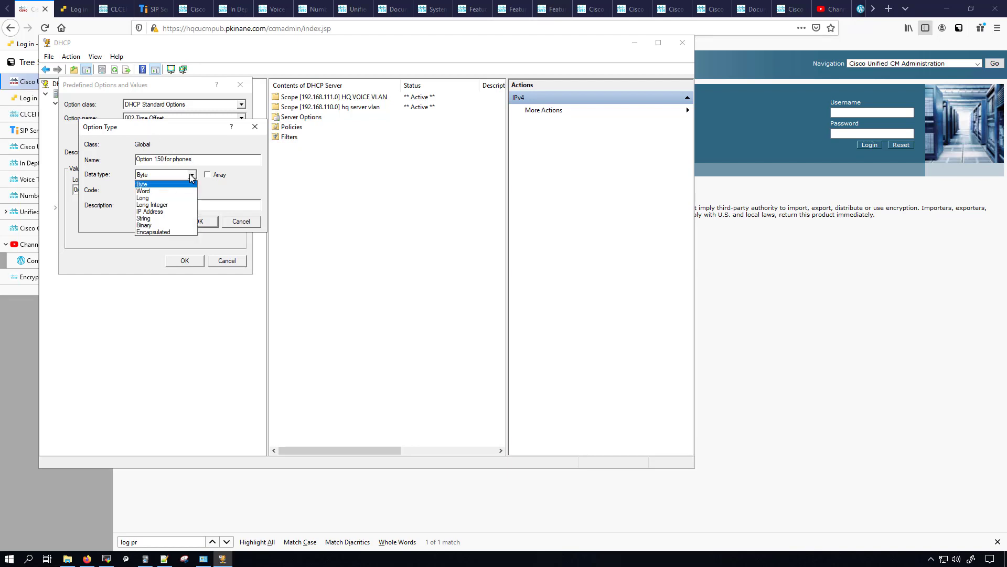
{"action": "left_click", "coordinate": [167, 211]}
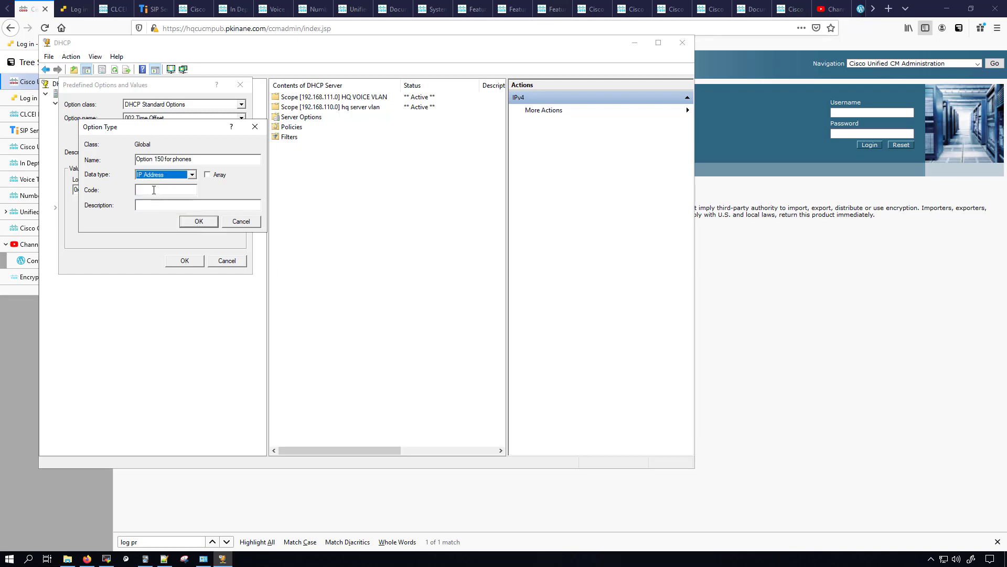
{"action": "left_click", "coordinate": [154, 190]}
{"action": "type", "text": "150"}
{"action": "left_click", "coordinate": [201, 221]}
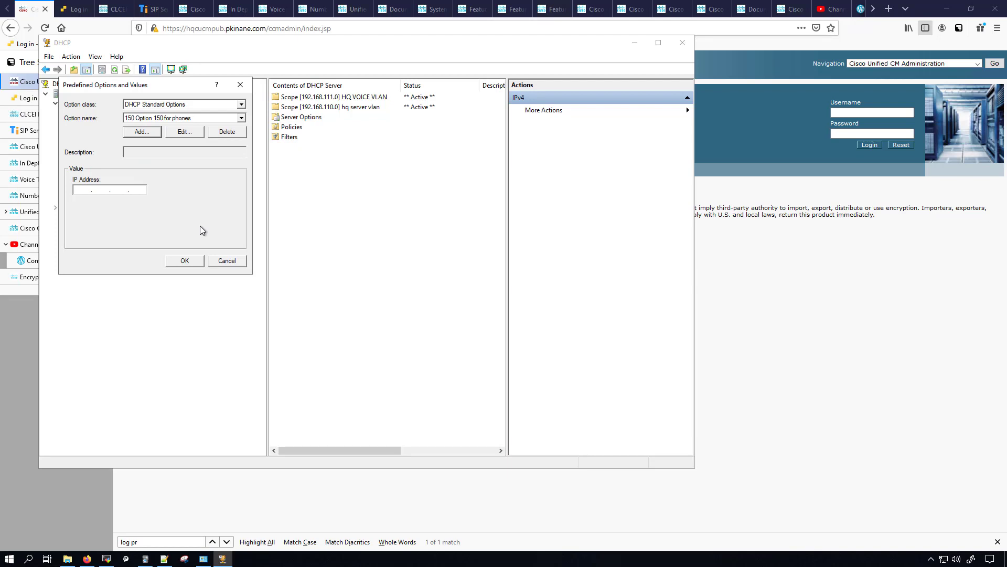
{"action": "left_click", "coordinate": [186, 261]}
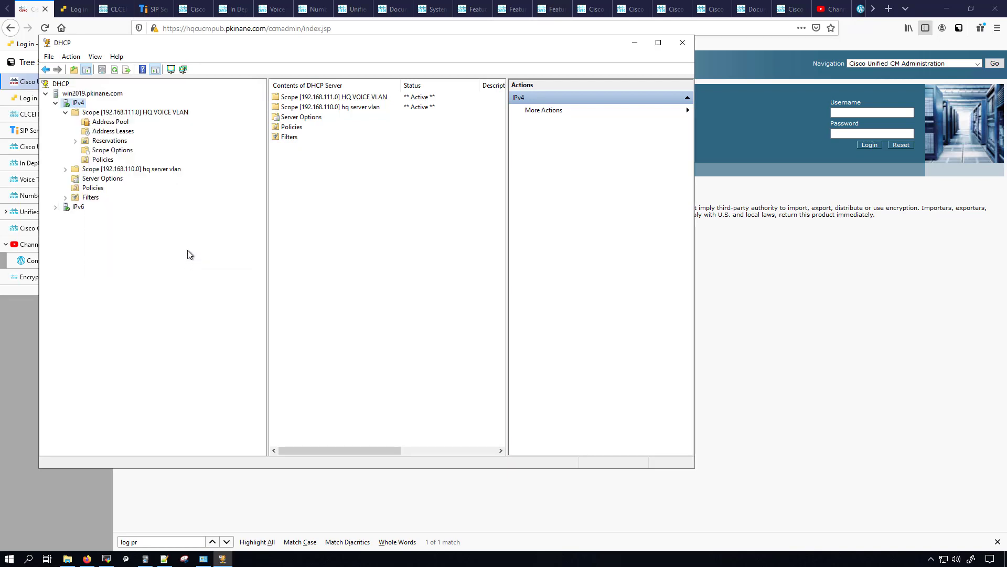
Step: Enable scope option 150 for phones with TFTP address 192.168.110.5 on HQ VOICE VLAN
{"action": "left_click", "coordinate": [306, 114]}
{"action": "double_click", "coordinate": [318, 98]}
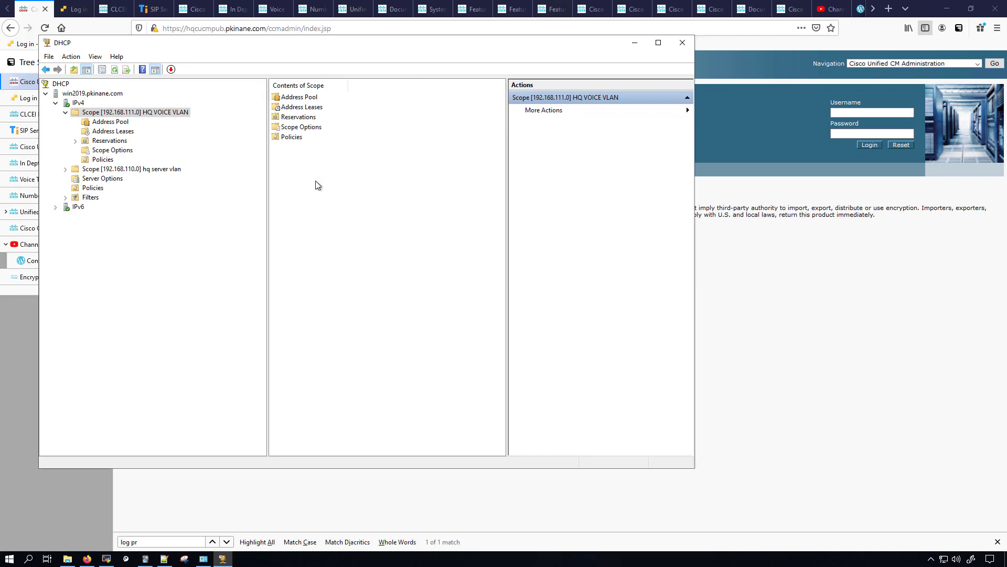
{"action": "double_click", "coordinate": [308, 127]}
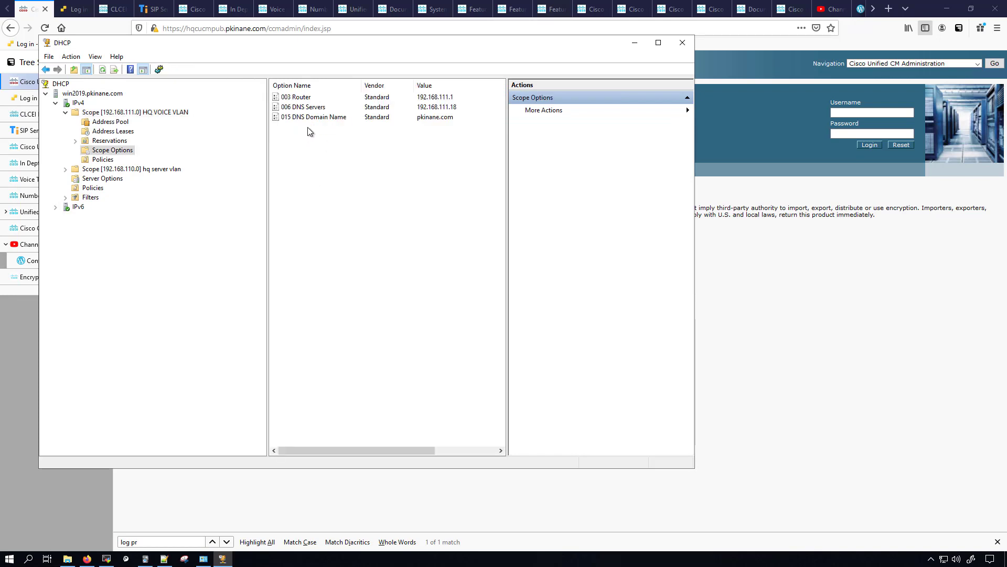
{"action": "right_click", "coordinate": [312, 157]}
{"action": "left_click", "coordinate": [339, 162]}
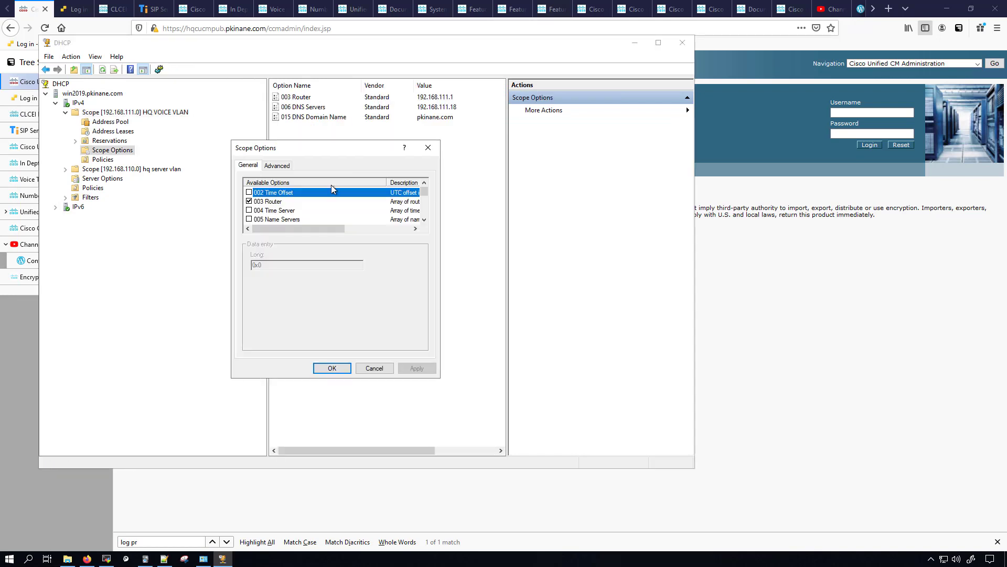
{"action": "left_click_drag", "start_coordinate": [422, 192], "coordinate": [423, 213]}
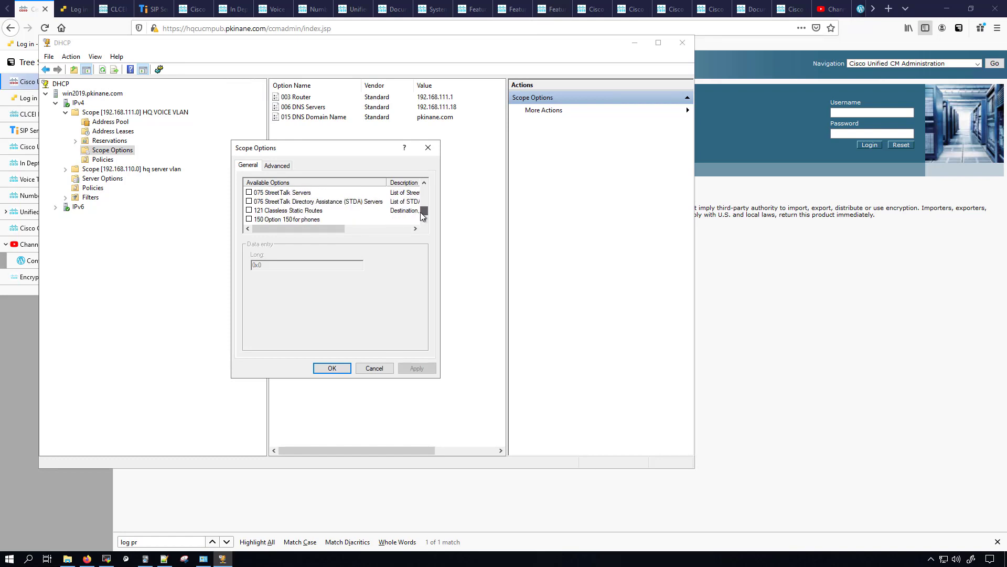
{"action": "left_click", "coordinate": [300, 220]}
{"action": "left_click", "coordinate": [249, 219]}
{"action": "left_click", "coordinate": [294, 256]}
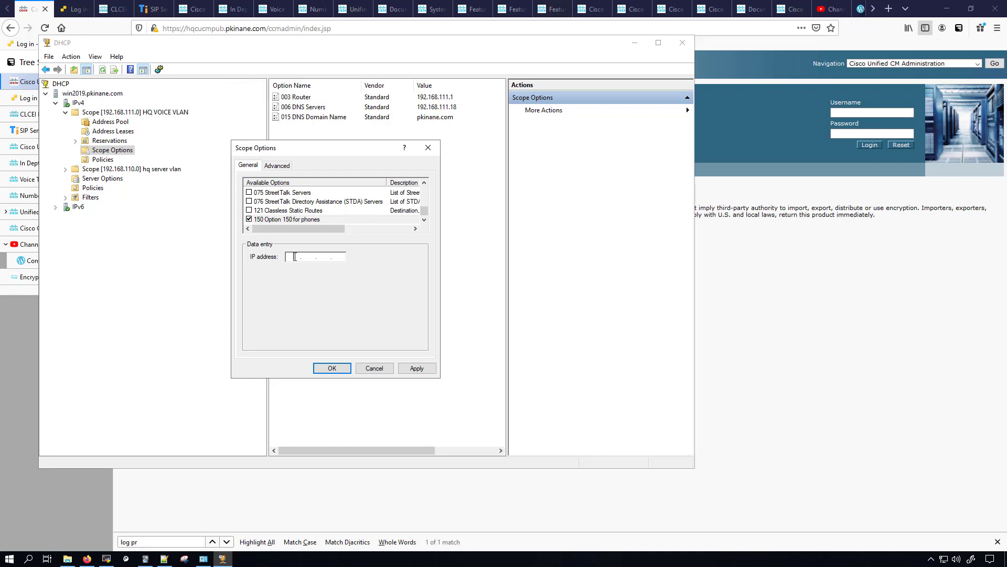
{"action": "type", "text": "192.168.110.5"}
{"action": "left_click", "coordinate": [417, 369]}
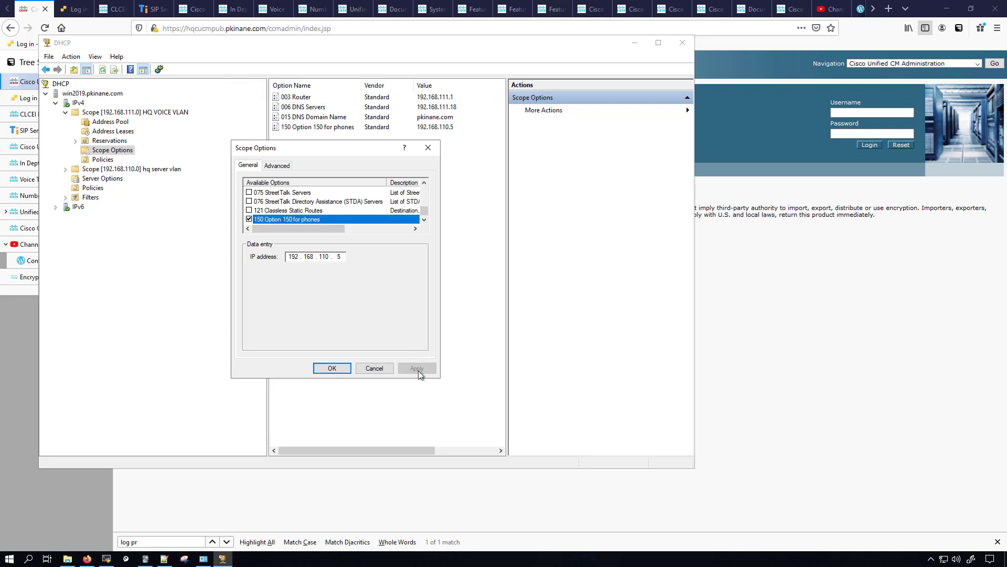
{"action": "left_click", "coordinate": [333, 368]}
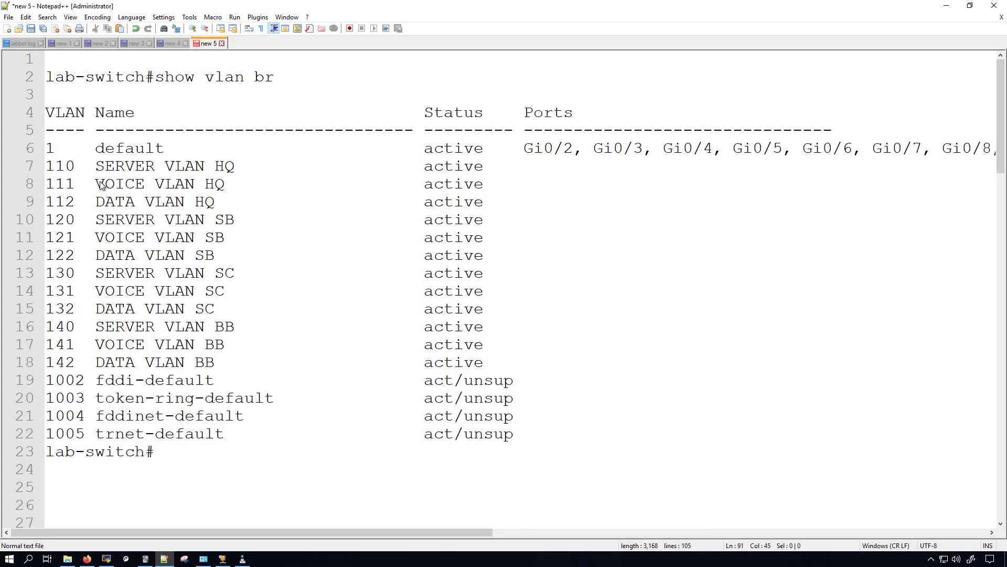
Step: Mark every 'VOICE VLAN' occurrence with the 1st token style (cyan)
{"action": "left_click", "coordinate": [96, 183]}
{"action": "left_click_drag", "start_coordinate": [97, 184], "coordinate": [204, 184]}
{"action": "right_click", "coordinate": [200, 183]}
{"action": "mouse_move", "coordinate": [240, 263]}
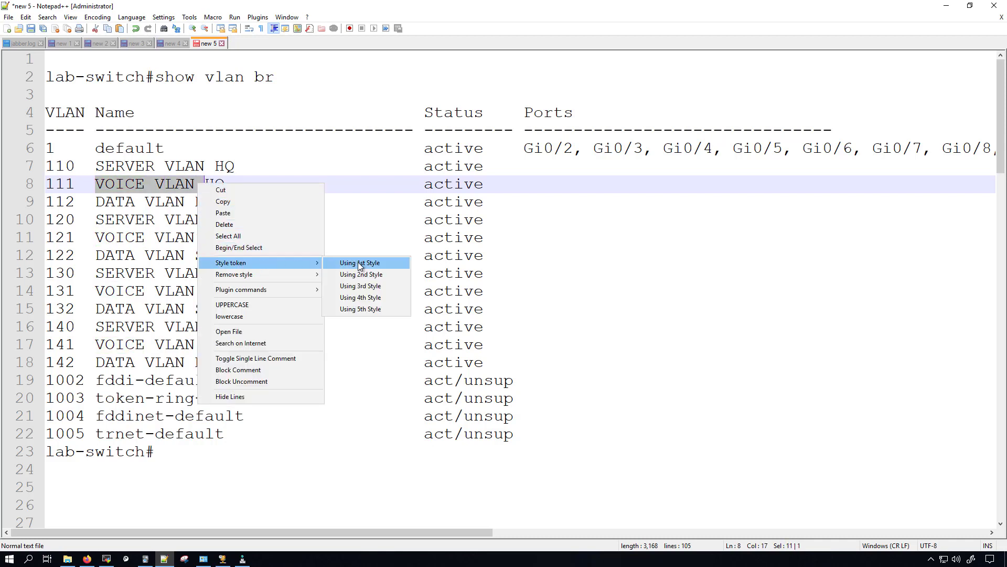
{"action": "left_click", "coordinate": [358, 263]}
{"action": "left_click", "coordinate": [664, 258]}
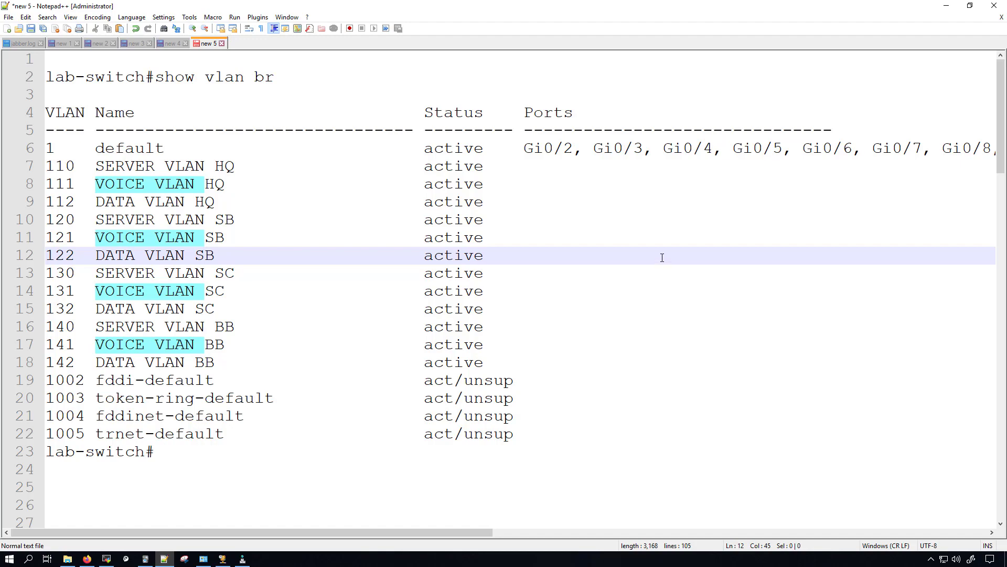
Step: Mark every 'GigabitEthernet0/8' occurrence with the 2nd token style (orange)
{"action": "scroll", "coordinate": [662, 257], "scroll_direction": "down", "scroll_amount": 8}
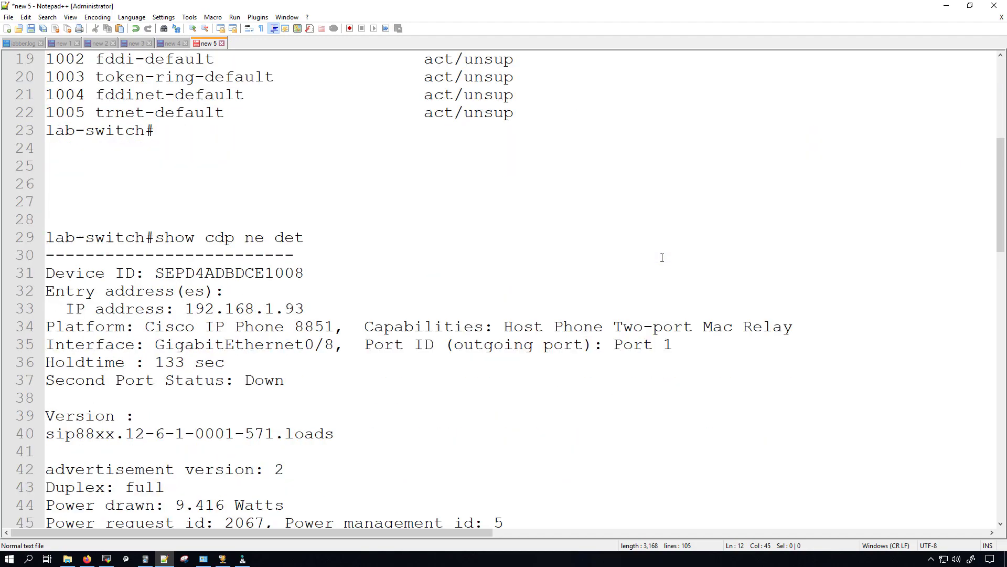
{"action": "scroll", "coordinate": [662, 258], "scroll_direction": "down", "scroll_amount": 1}
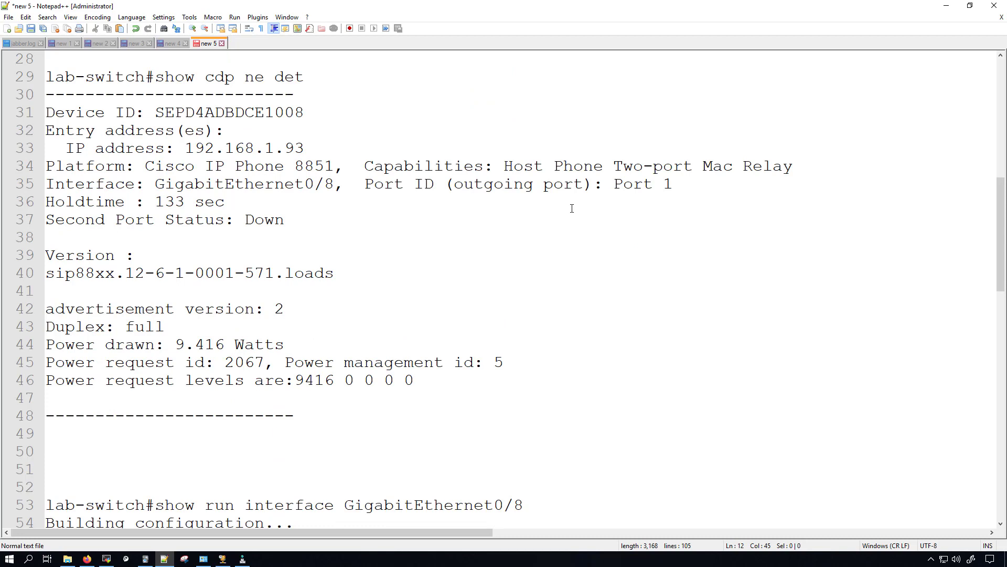
{"action": "double_click", "coordinate": [332, 165]}
{"action": "left_click_drag", "start_coordinate": [334, 183], "coordinate": [156, 183]}
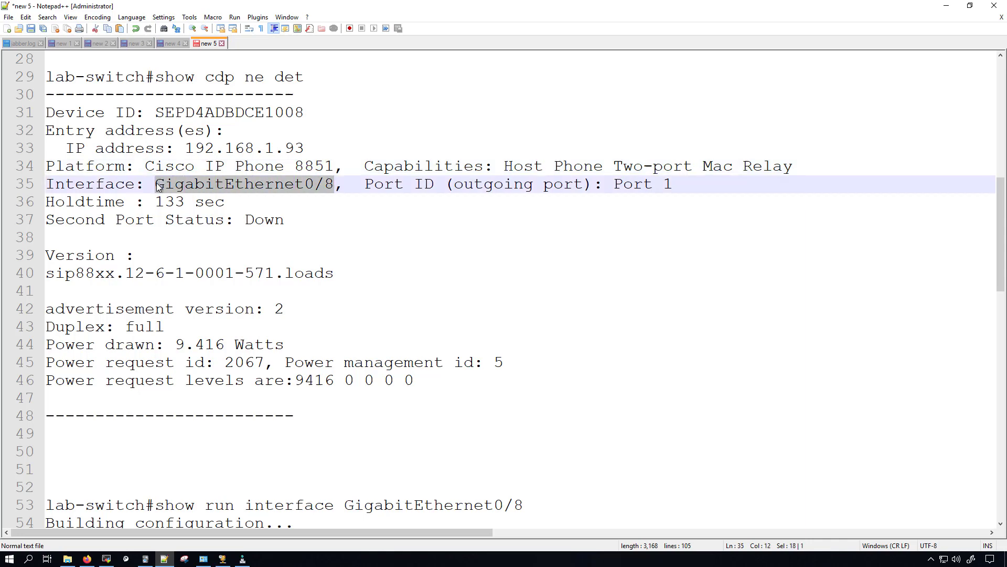
{"action": "right_click", "coordinate": [156, 184]}
{"action": "mouse_move", "coordinate": [236, 262]}
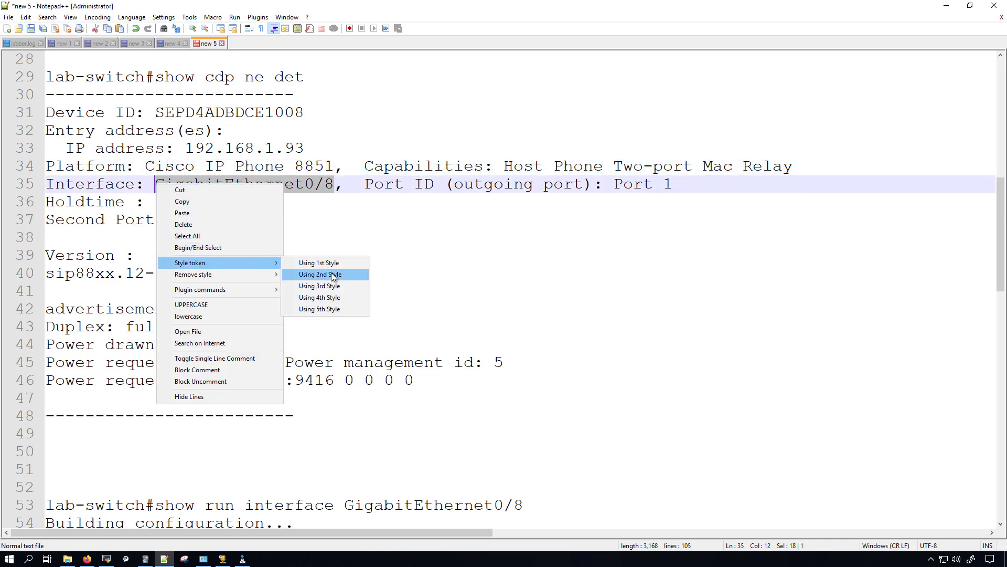
{"action": "left_click", "coordinate": [320, 274]}
{"action": "left_click", "coordinate": [450, 258]}
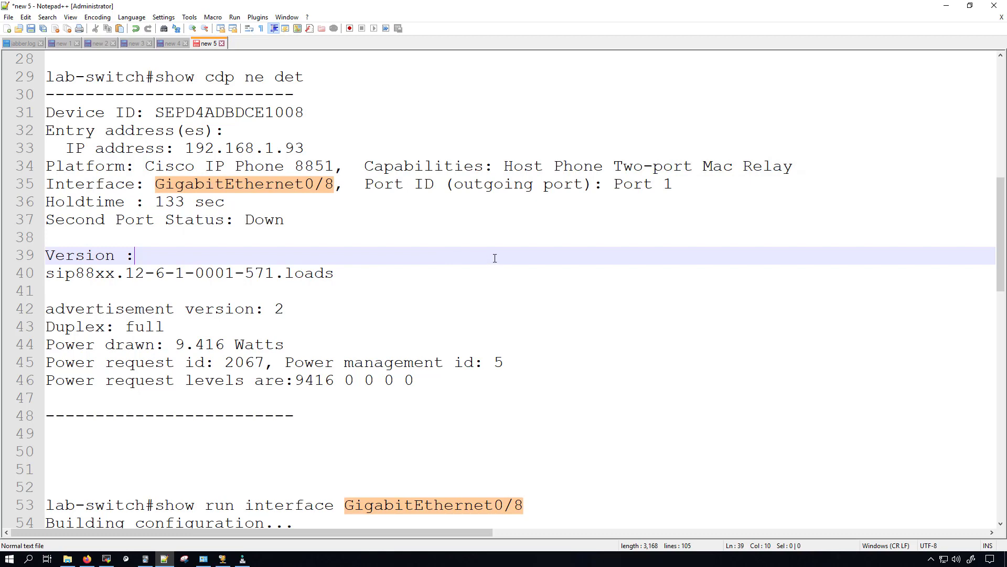
{"action": "scroll", "coordinate": [495, 258], "scroll_direction": "down", "scroll_amount": 3}
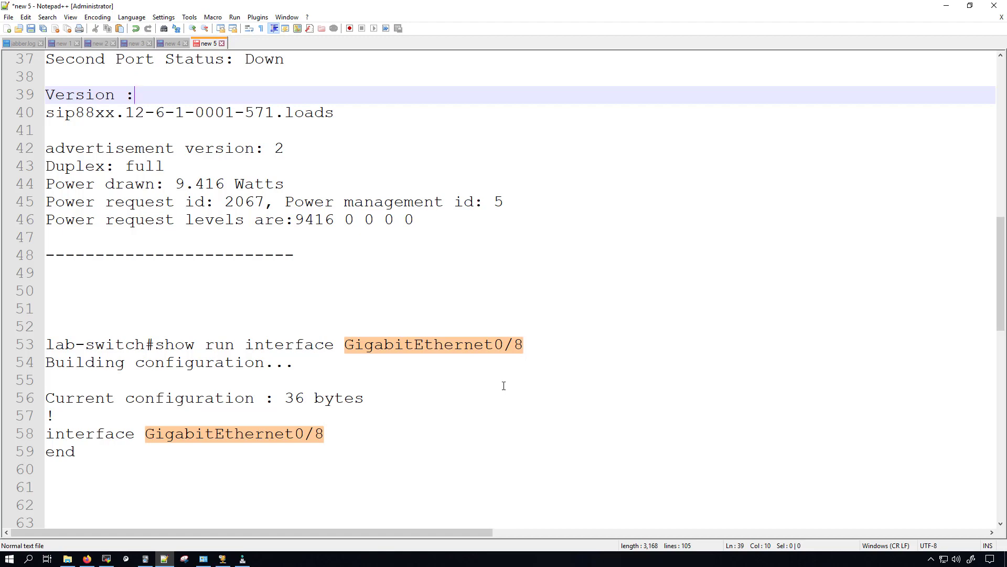
{"action": "scroll", "coordinate": [504, 386], "scroll_direction": "down", "scroll_amount": 7}
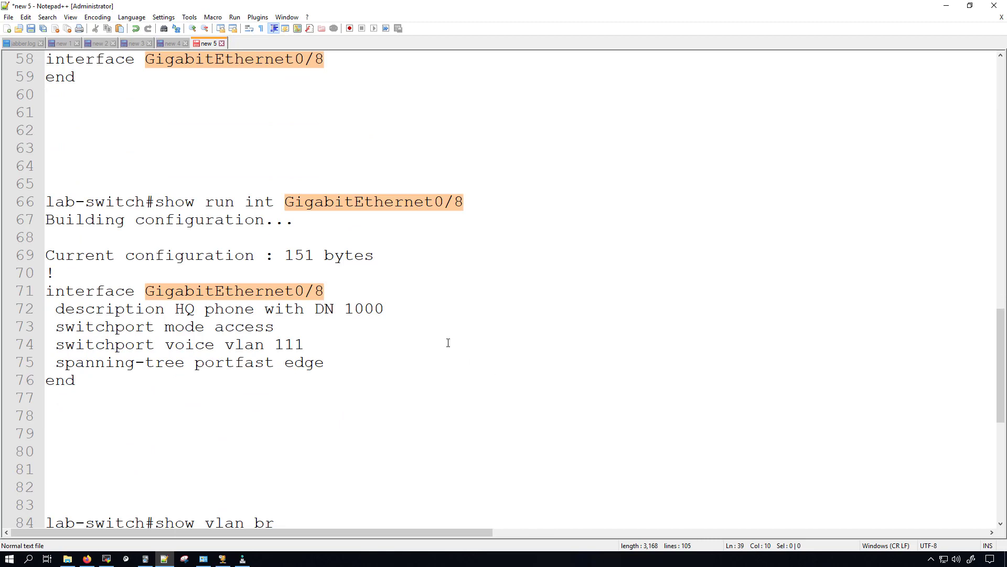
{"action": "left_click_drag", "start_coordinate": [55, 308], "coordinate": [392, 310]}
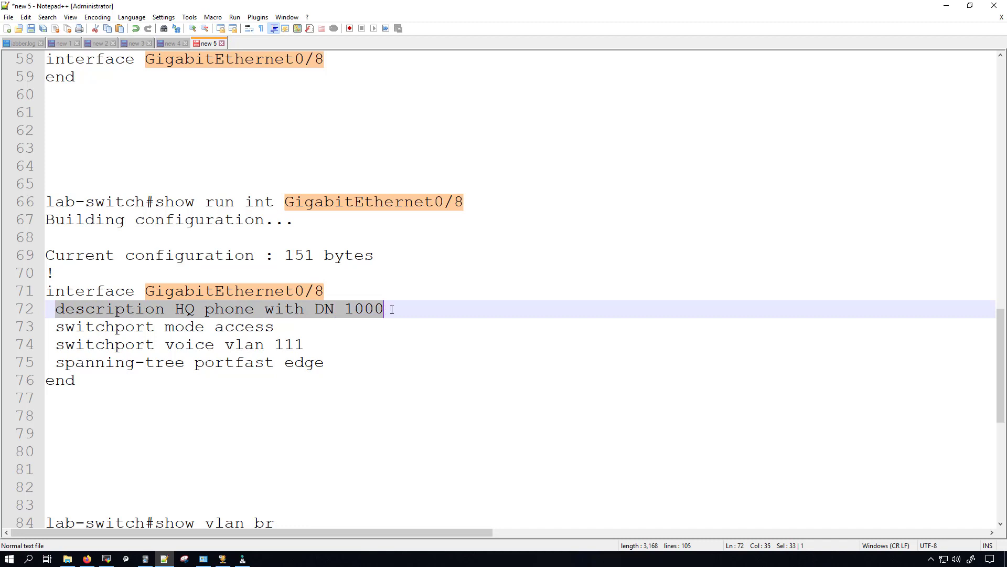
{"action": "left_click", "coordinate": [408, 343]}
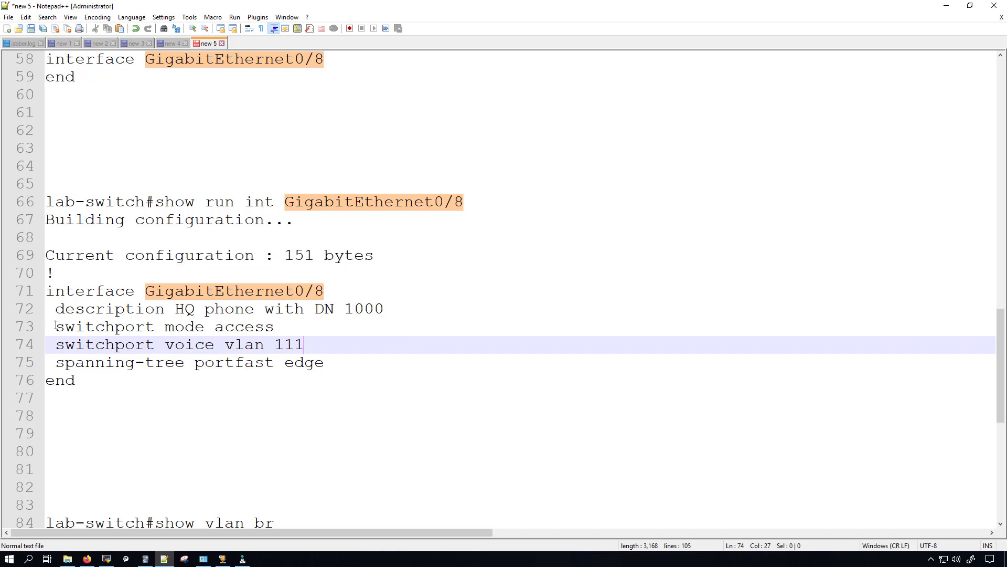
{"action": "left_click_drag", "start_coordinate": [55, 327], "coordinate": [283, 325]}
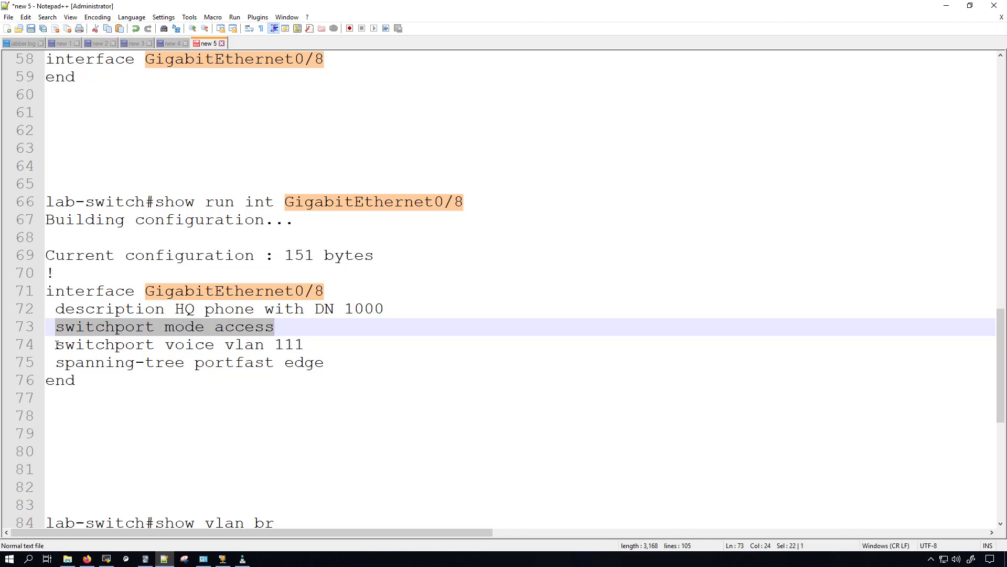
{"action": "left_click_drag", "start_coordinate": [55, 345], "coordinate": [321, 349]}
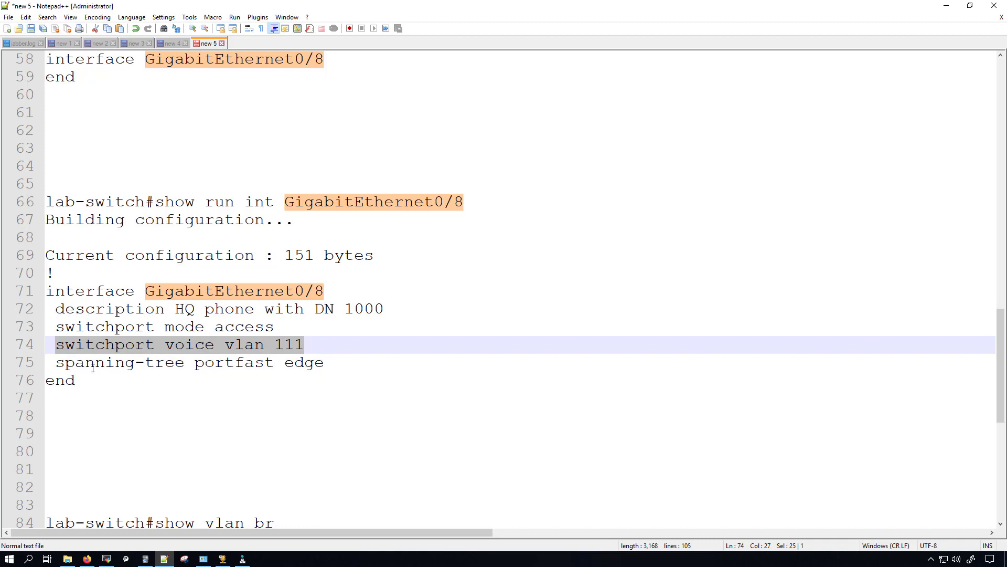
{"action": "left_click_drag", "start_coordinate": [56, 362], "coordinate": [343, 363]}
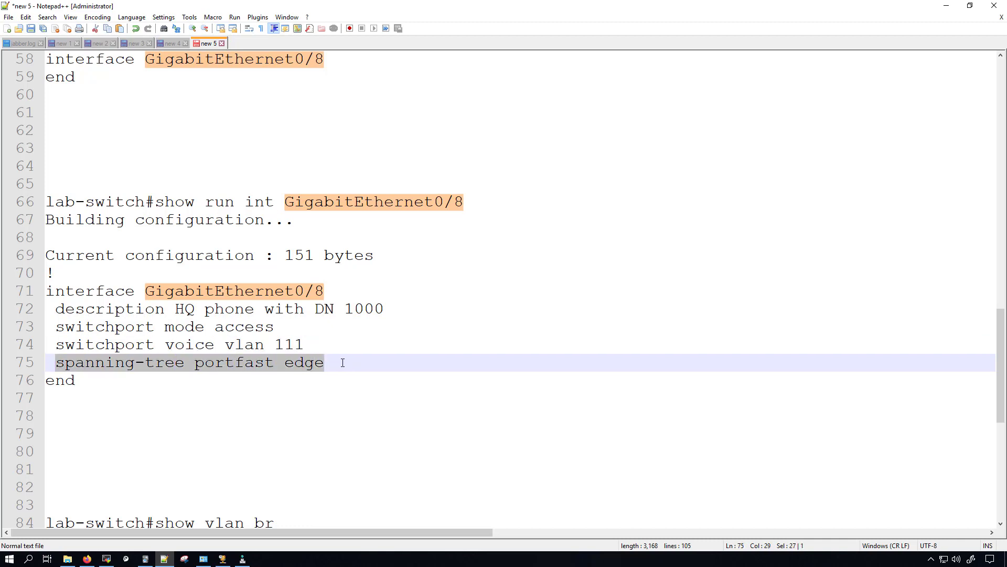
{"action": "left_click", "coordinate": [440, 374]}
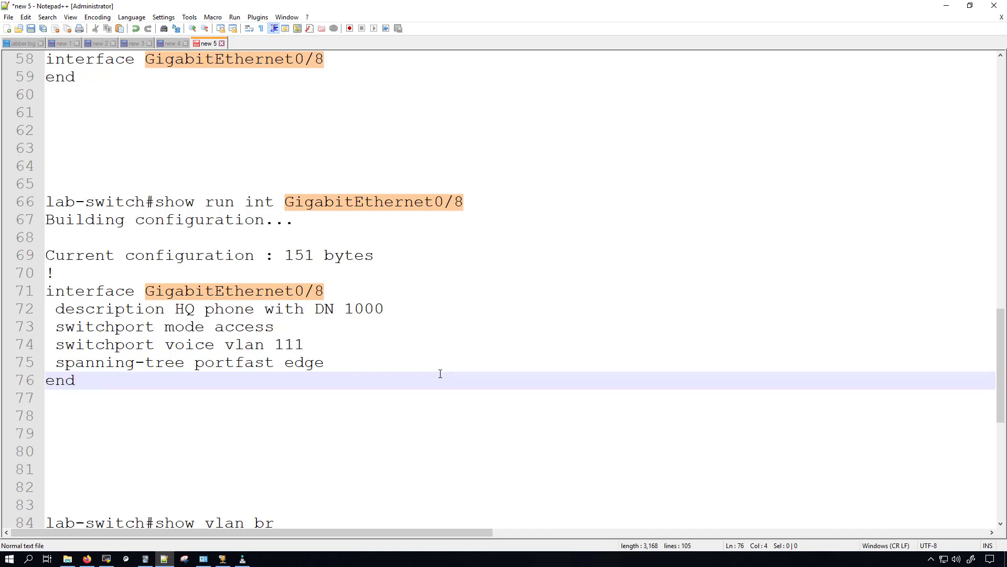
{"action": "scroll", "coordinate": [441, 373], "scroll_direction": "down", "scroll_amount": 7}
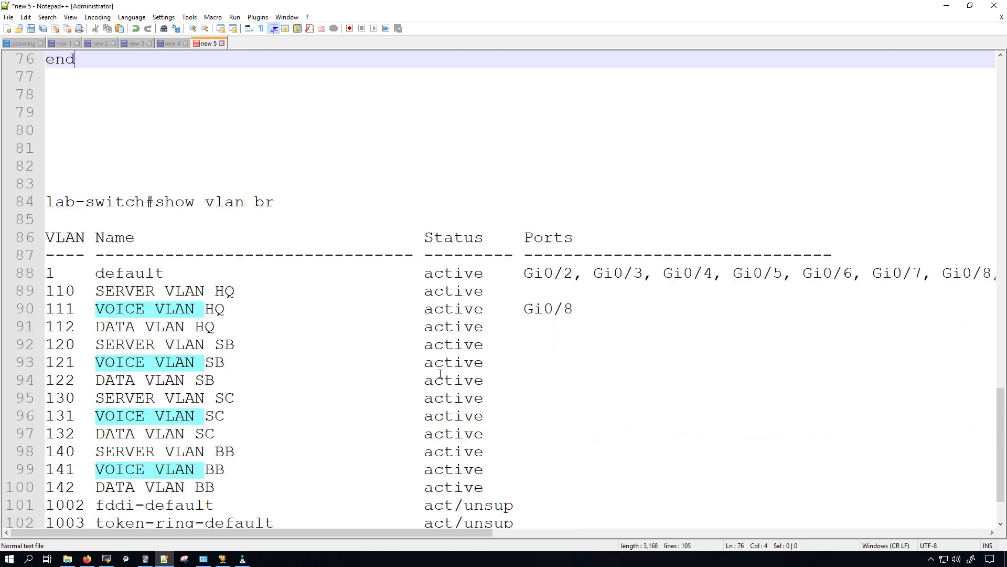
{"action": "left_click_drag", "start_coordinate": [524, 243], "coordinate": [576, 234]}
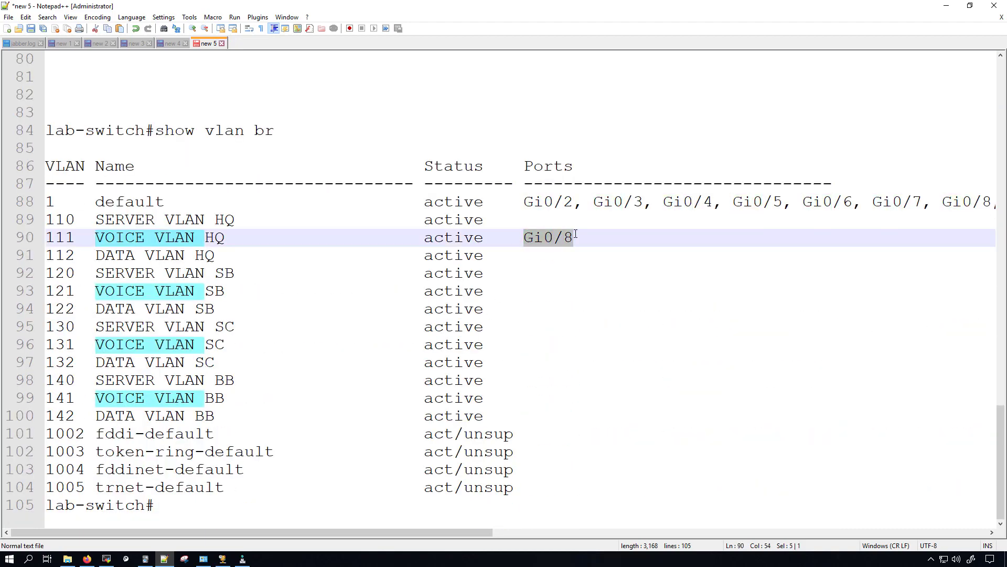
{"action": "triple_click", "coordinate": [599, 237]}
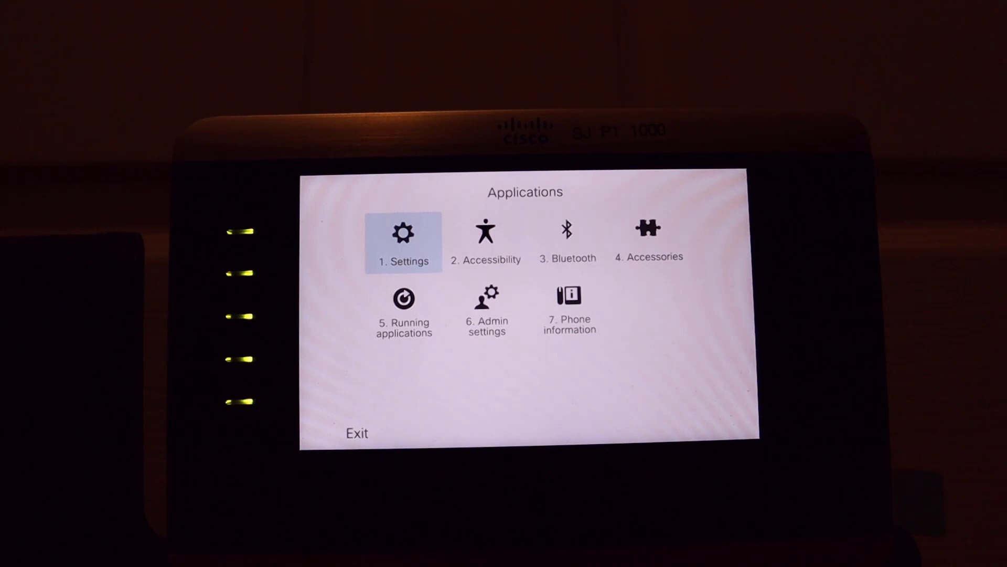
Step: On the phone, open the admin Ethernet setup and move to the IPv4 setup entry
{"action": "key", "text": "6"}
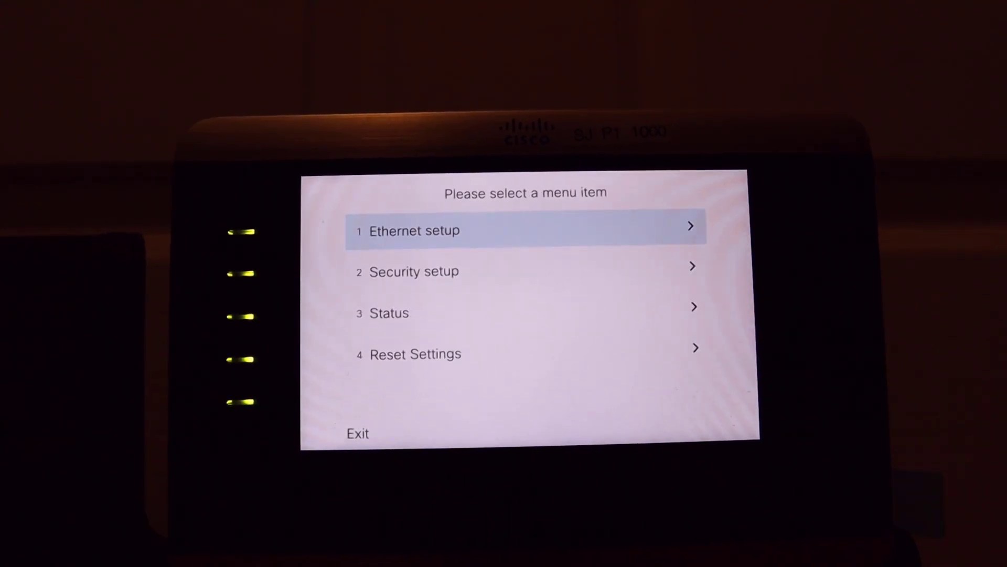
{"action": "key", "text": "Return"}
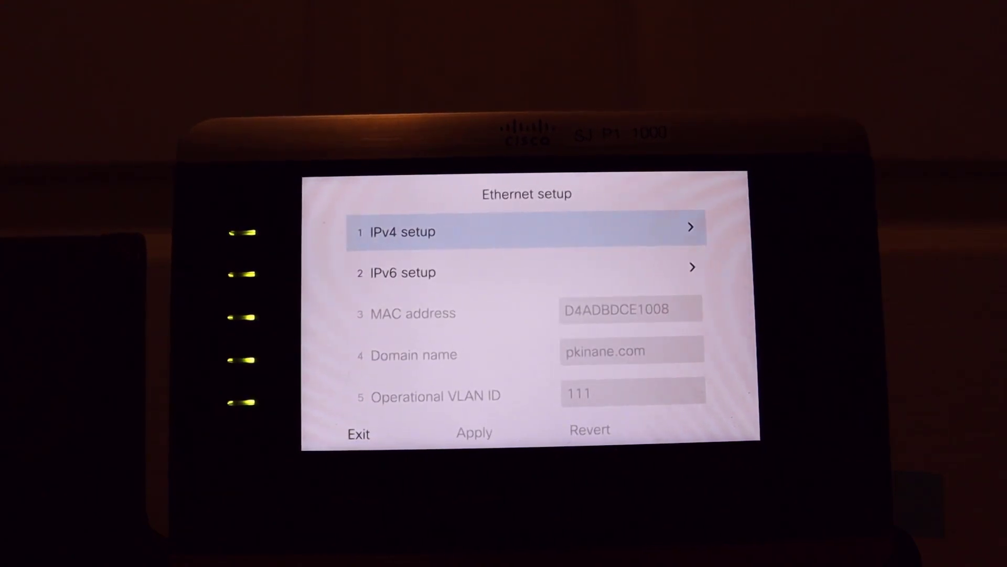
{"action": "key", "text": "Down"}
{"action": "key", "text": "Down"}
{"action": "key", "text": "Down"}
{"action": "key", "text": "Down"}
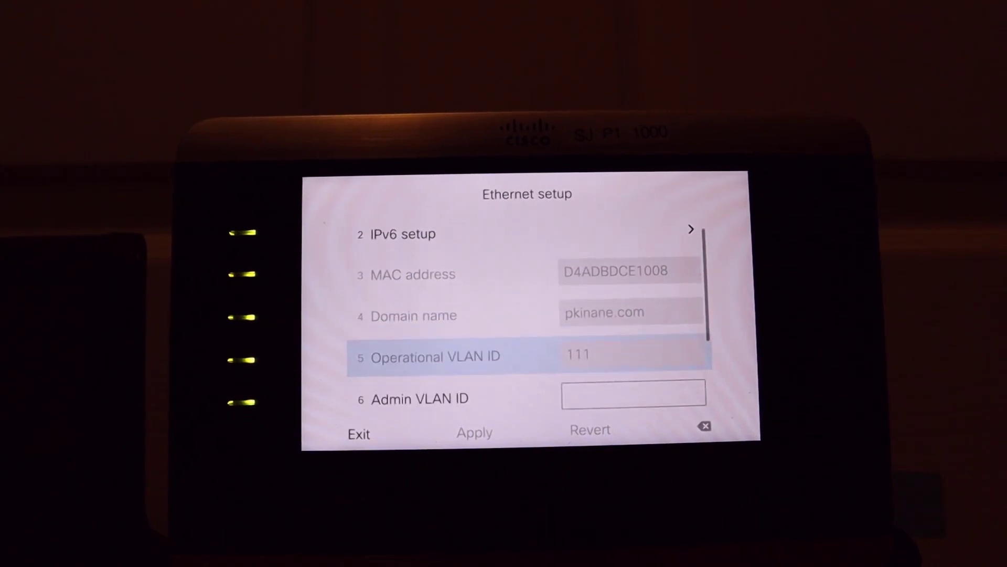
{"action": "key", "text": "Down"}
{"action": "key", "text": "Down"}
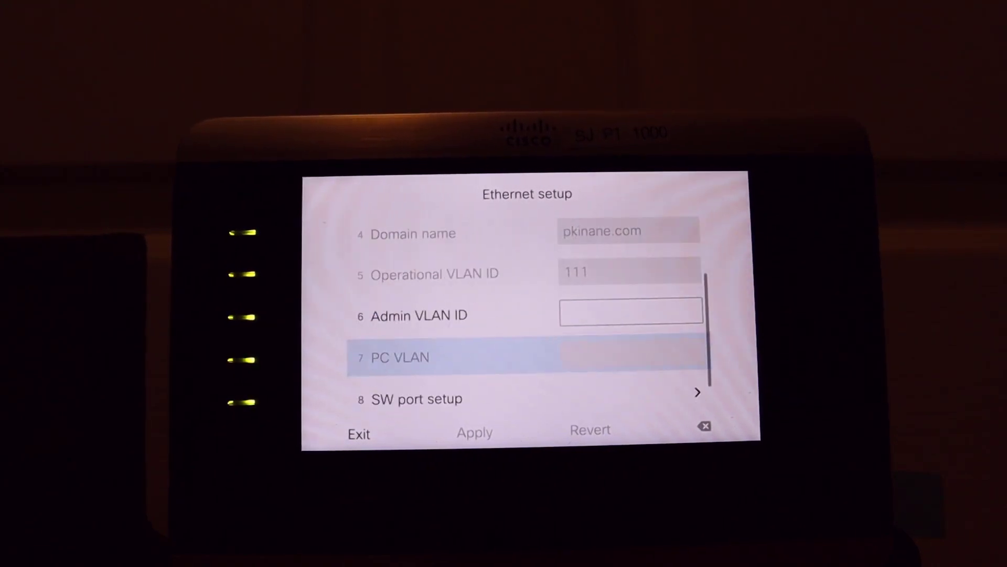
{"action": "key", "text": "Down"}
{"action": "key", "text": "Down"}
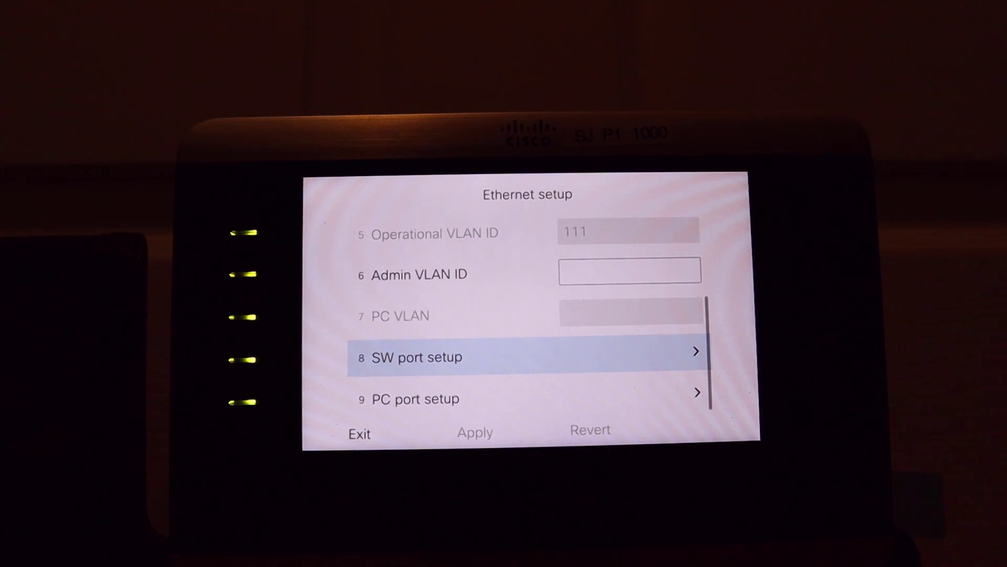
{"action": "key", "text": "Up"}
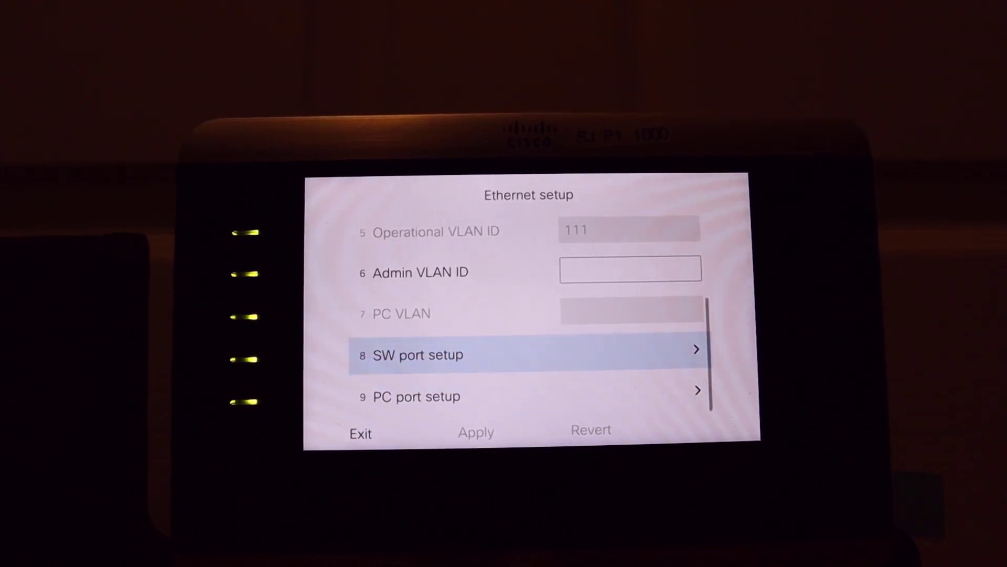
{"action": "key", "text": "Up"}
{"action": "key", "text": "Up"}
{"action": "key", "text": "Up"}
{"action": "key", "text": "Up"}
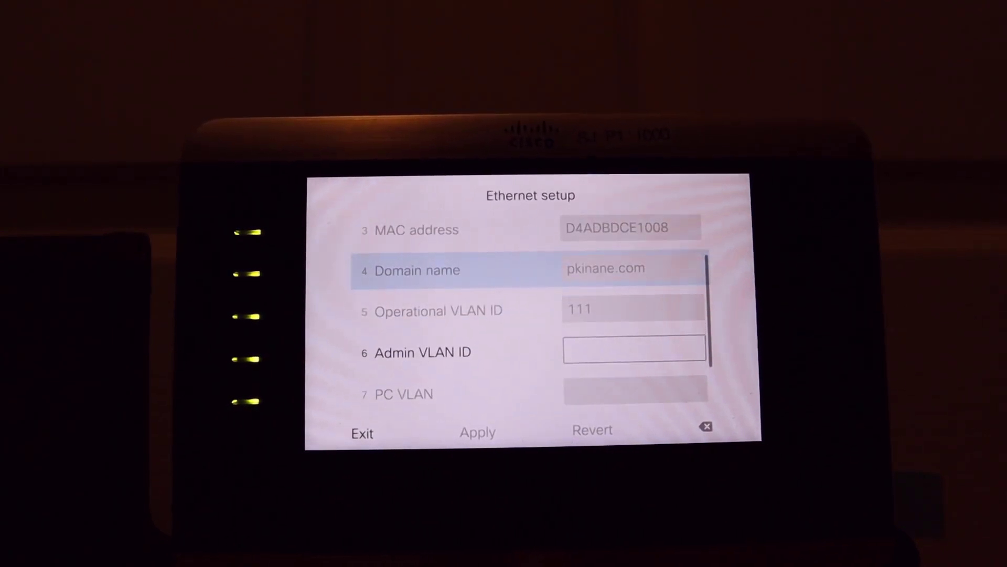
{"action": "key", "text": "Up"}
{"action": "key", "text": "Up"}
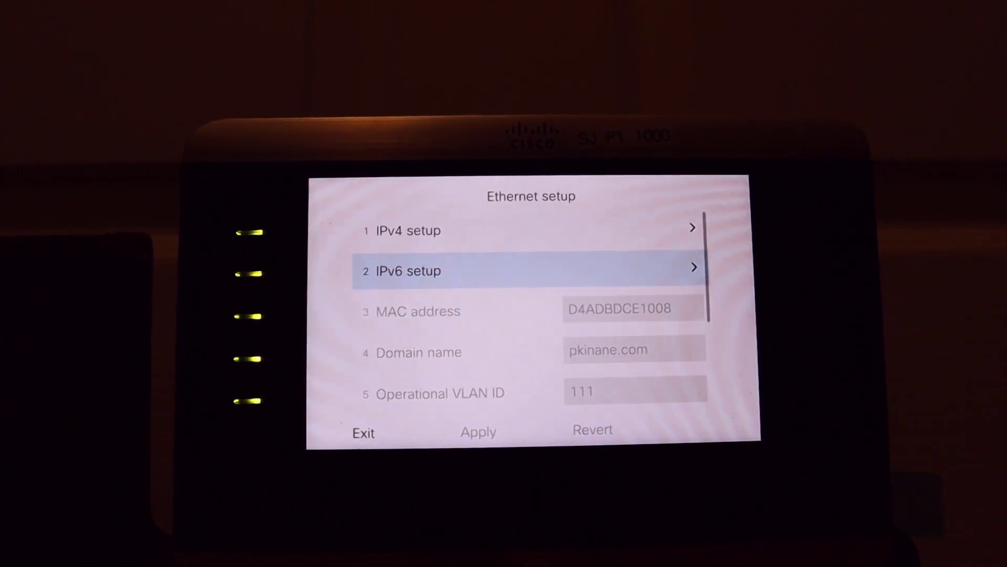
{"action": "key", "text": "Up"}
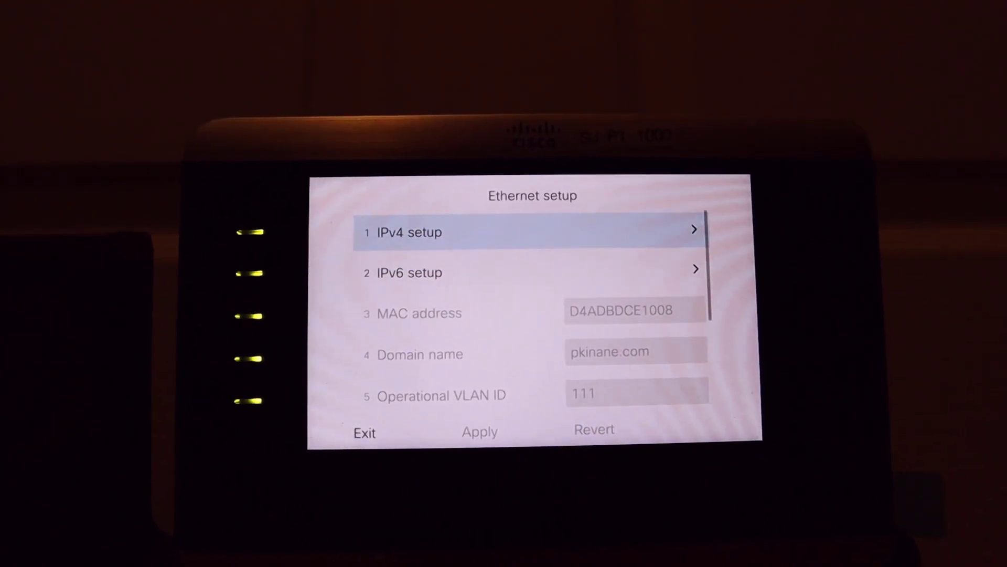
Step: Scroll through the IPv4 settings to confirm TFTP server 1 is 192.168.110.5
{"action": "key", "text": "Return"}
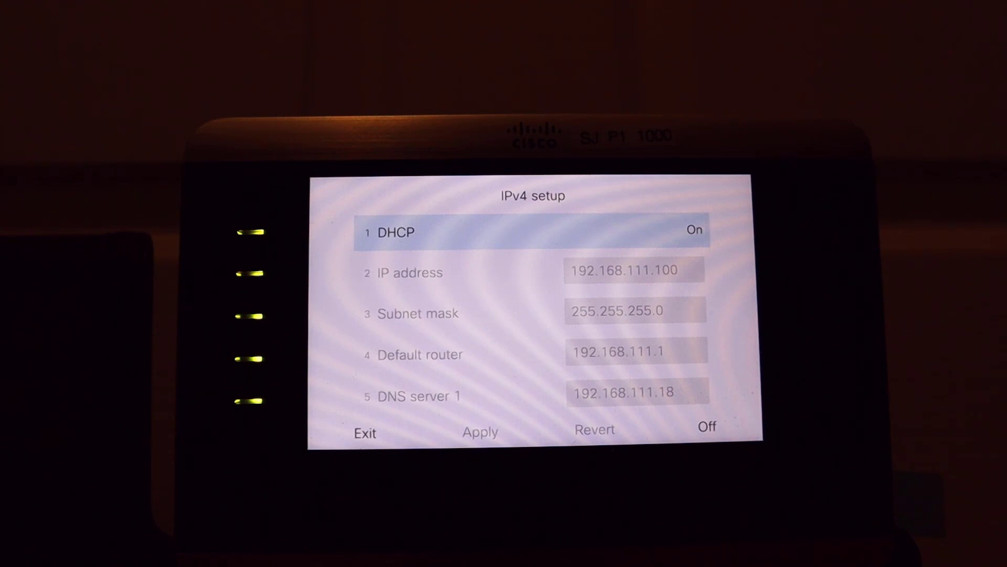
{"action": "key", "text": "Down"}
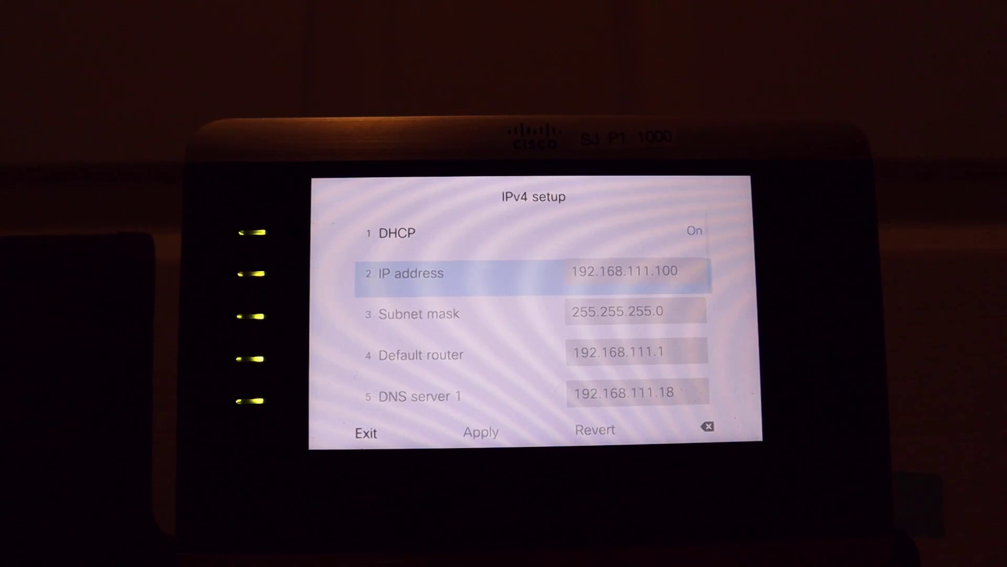
{"action": "key", "text": "Down"}
{"action": "key", "text": "Down"}
{"action": "key", "text": "Down"}
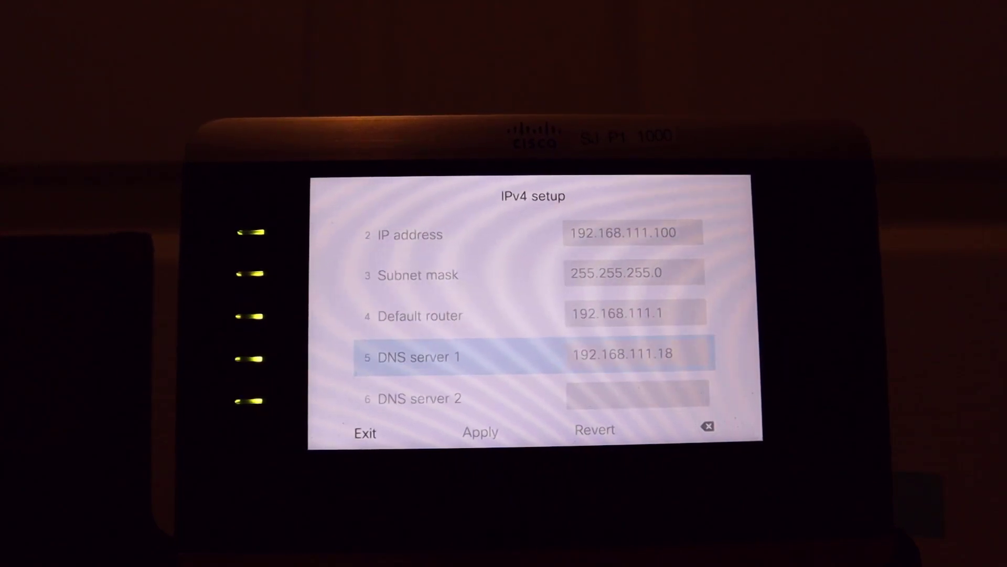
{"action": "key", "text": "Down"}
{"action": "key", "text": "Down"}
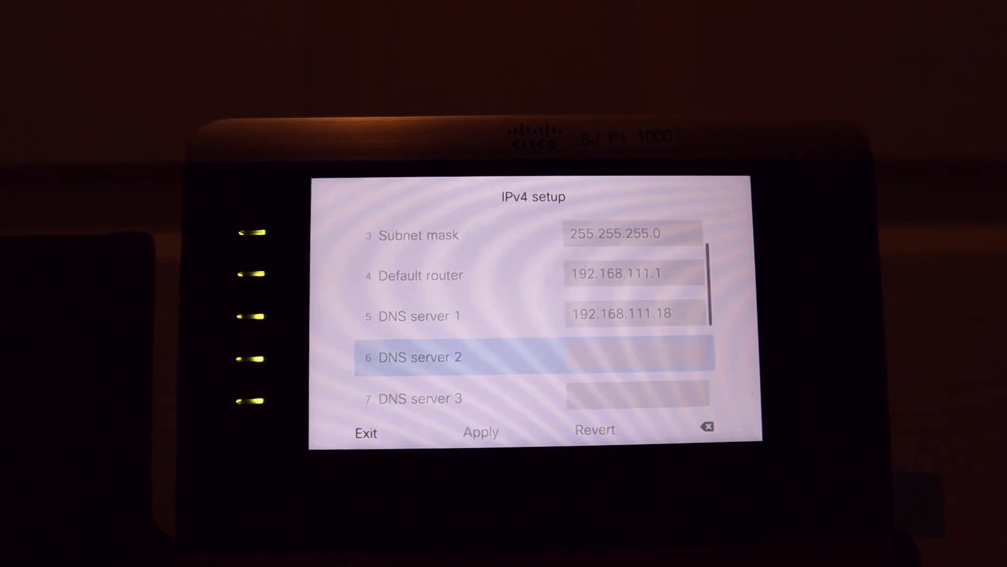
{"action": "key", "text": "Down"}
{"action": "key", "text": "Down"}
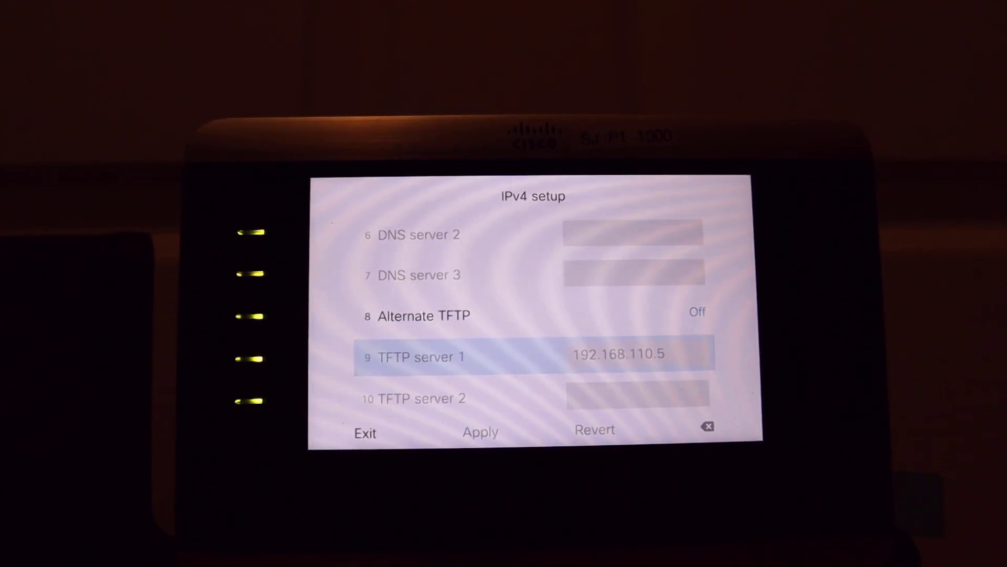
{"action": "key", "text": "Down"}
{"action": "key", "text": "Down"}
{"action": "key", "text": "Down"}
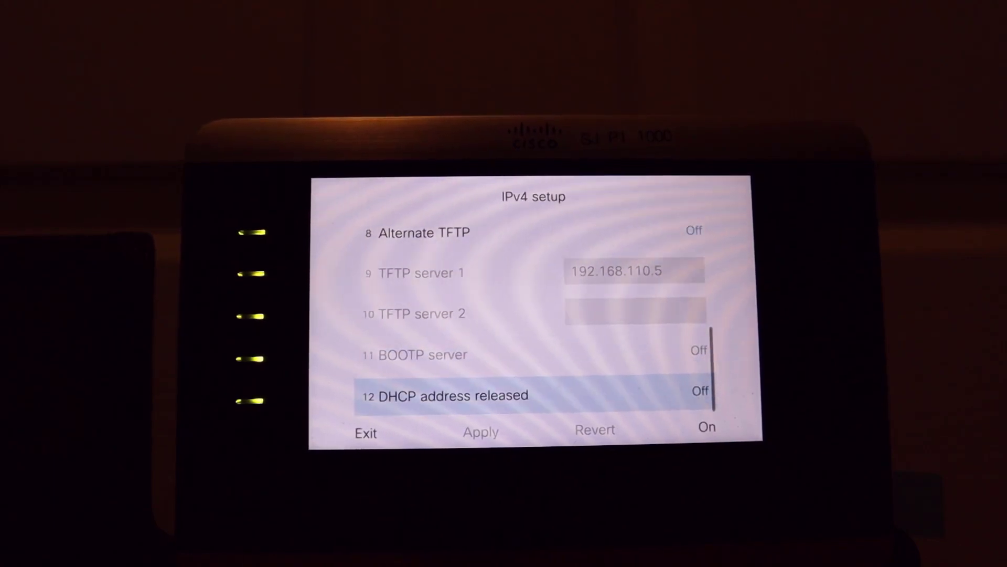
{"action": "key", "text": "Up"}
{"action": "key", "text": "Up"}
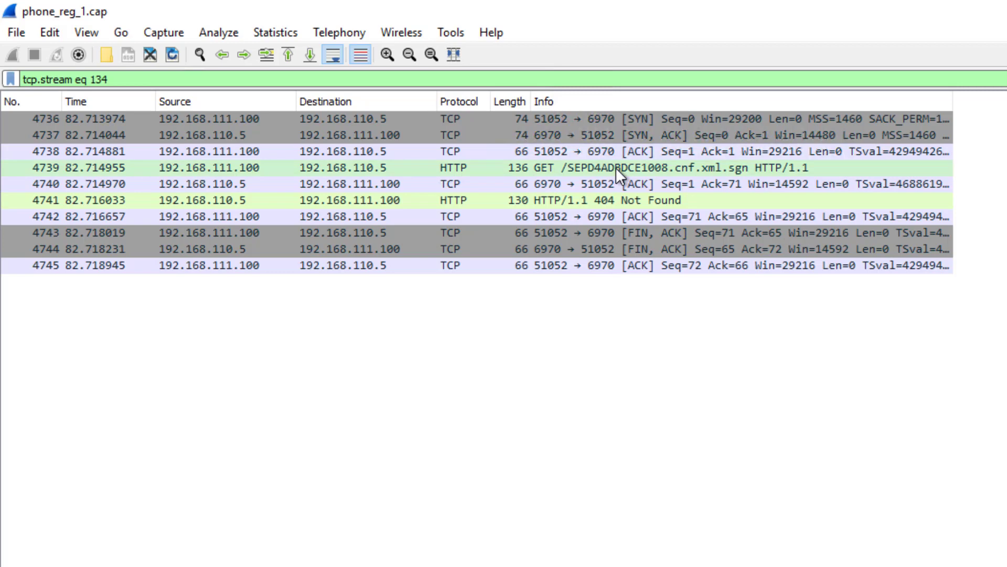
Step: Inspect packet 4739's GET for SEPD4ADBDCE1008.cnf.xml.sgn and packet 4741's 404 Not Found reply
{"action": "left_click", "coordinate": [616, 167]}
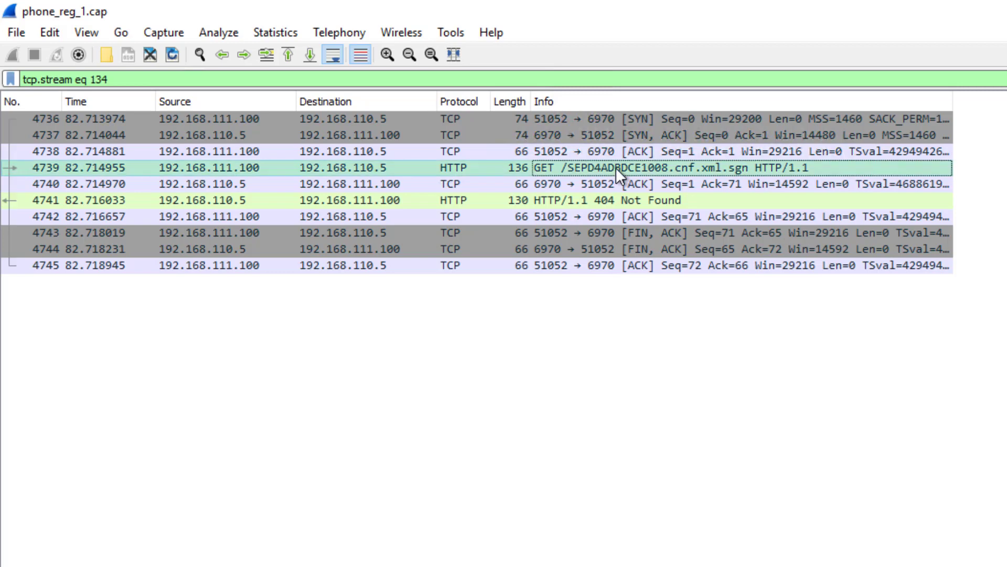
{"action": "left_click", "coordinate": [615, 201]}
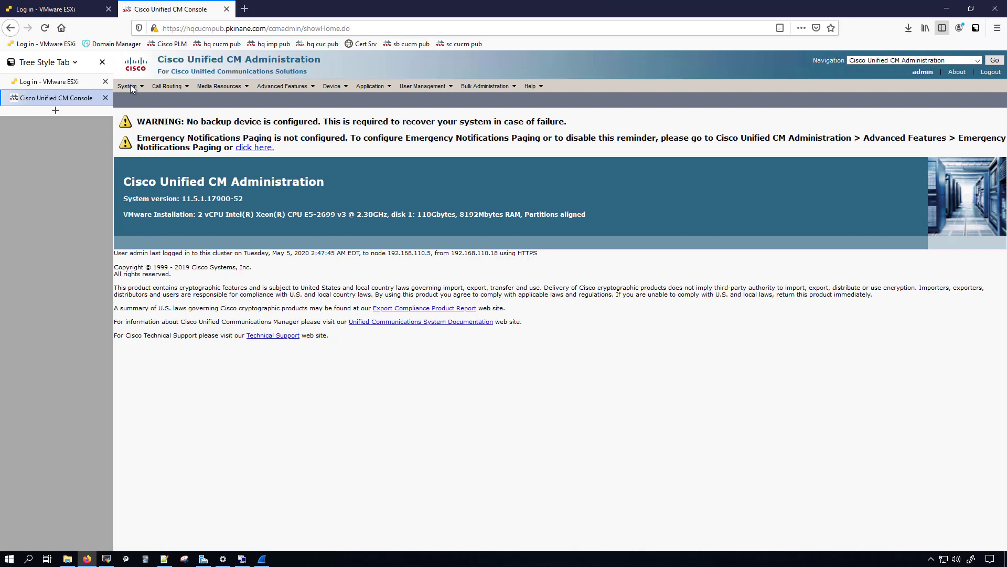
Step: Confirm auto-registration is disabled on server CM_hqcucmpub, then go to the Find and List Phones page
{"action": "left_click", "coordinate": [130, 86]}
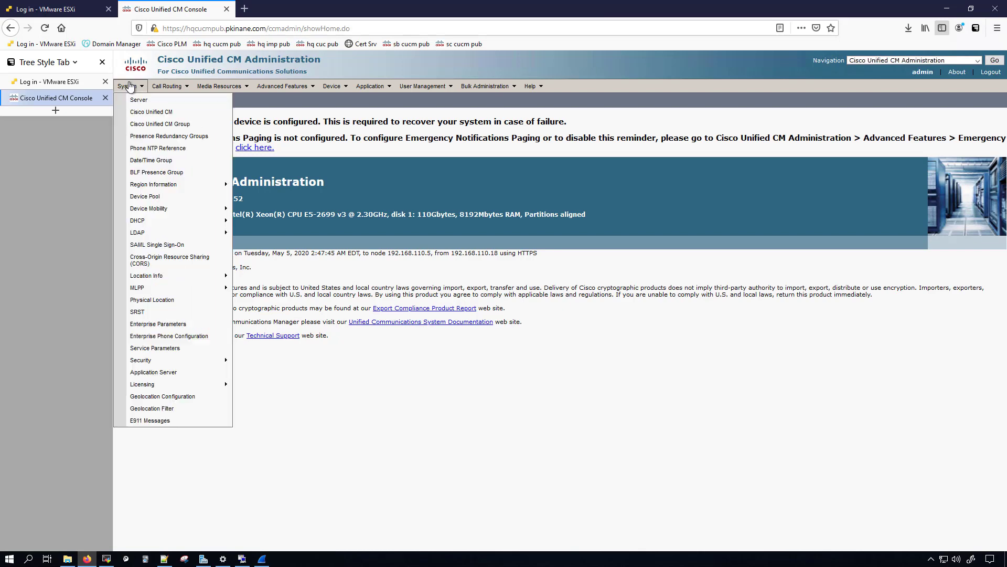
{"action": "left_click", "coordinate": [153, 112]}
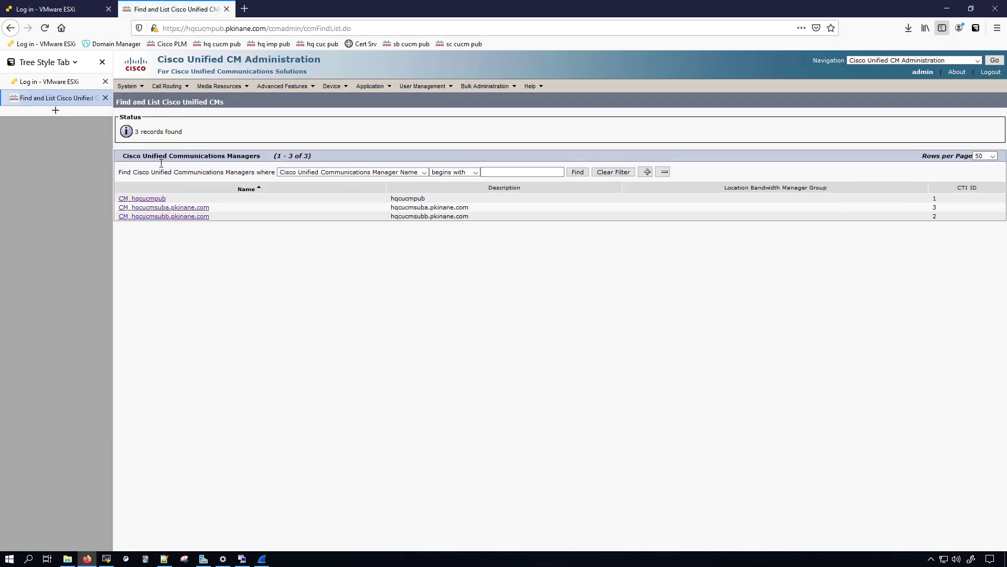
{"action": "left_click", "coordinate": [149, 200]}
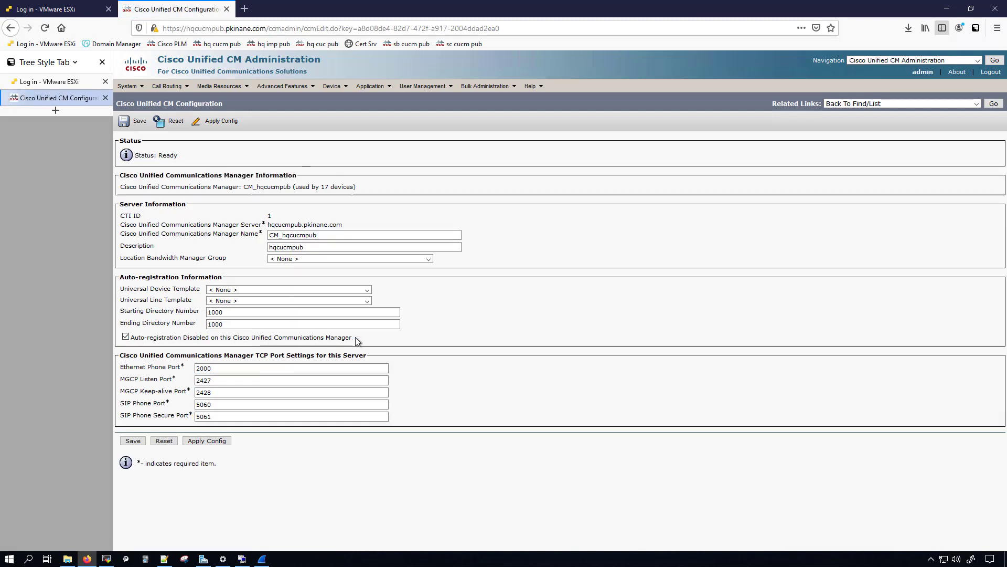
{"action": "left_click_drag", "start_coordinate": [351, 340], "coordinate": [118, 348]}
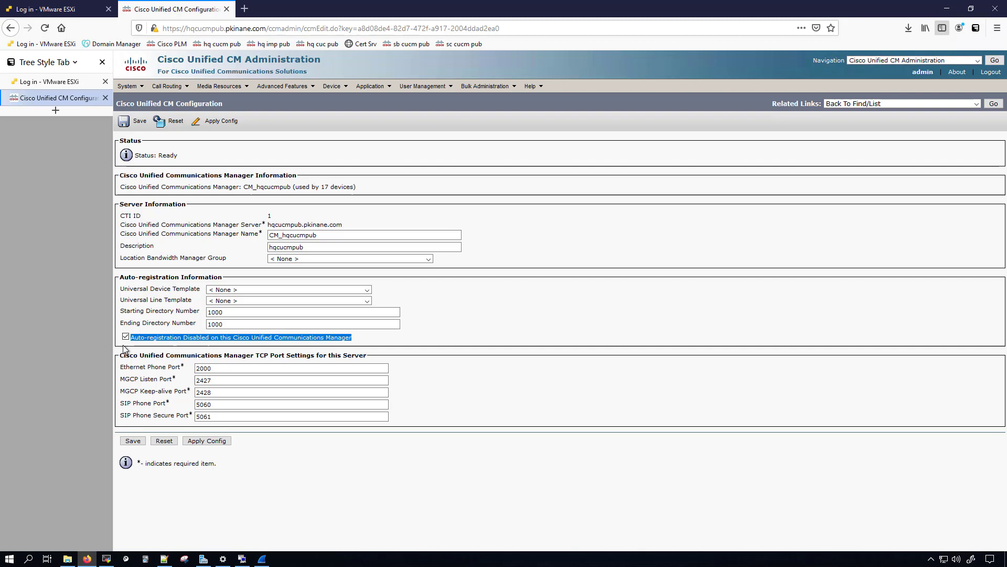
{"action": "left_click", "coordinate": [335, 86]}
{"action": "left_click", "coordinate": [344, 137]}
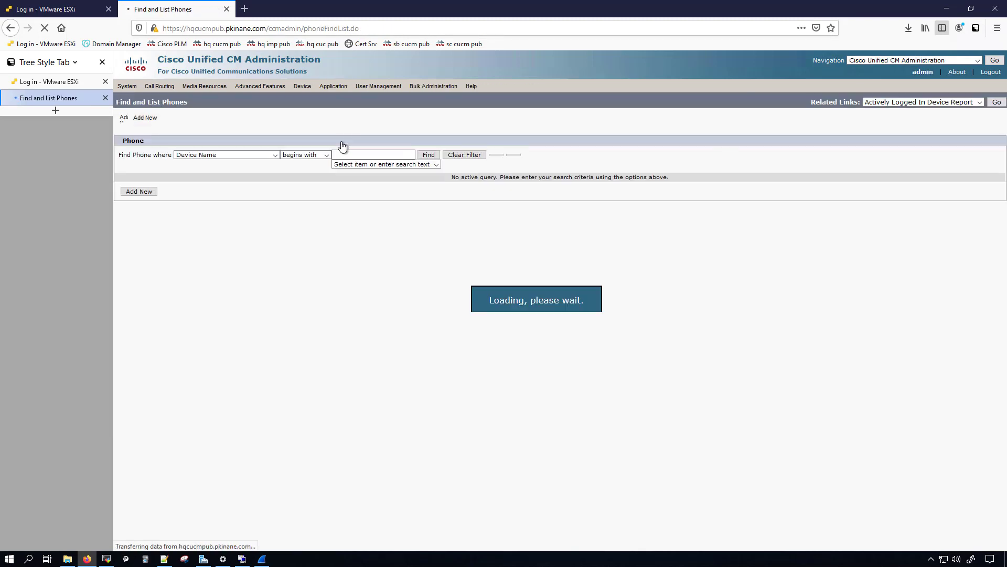
Step: Confirm Find returns 0 phones, then add a new phone of type Cisco 8851
{"action": "left_click", "coordinate": [428, 156]}
{"action": "left_click", "coordinate": [139, 230]}
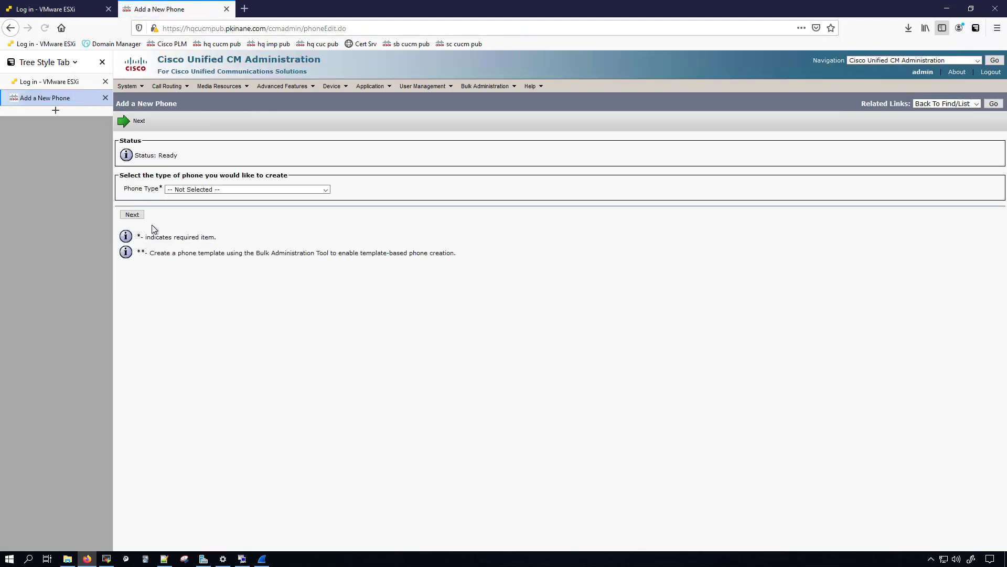
{"action": "left_click", "coordinate": [164, 559]}
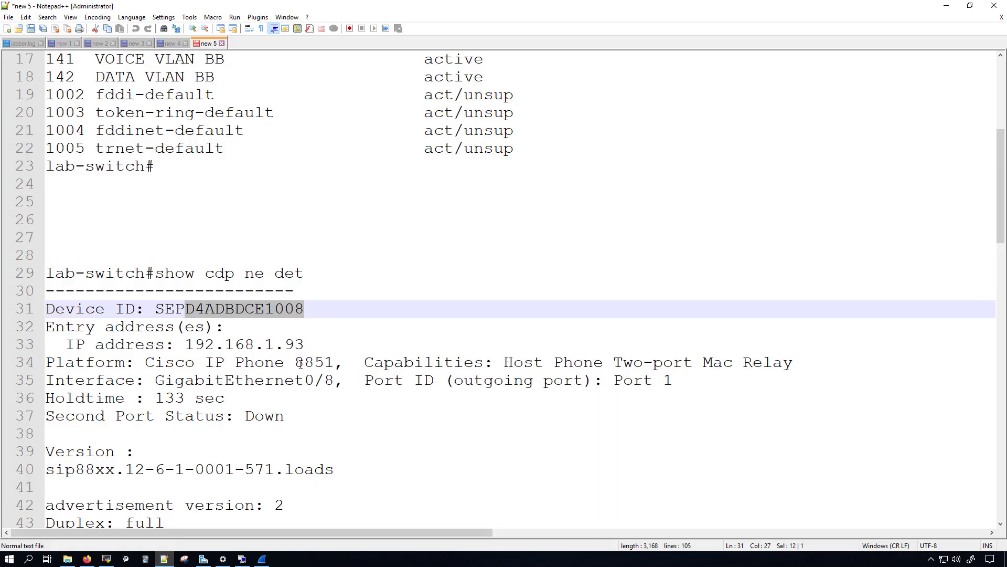
{"action": "key", "text": "alt+Tab"}
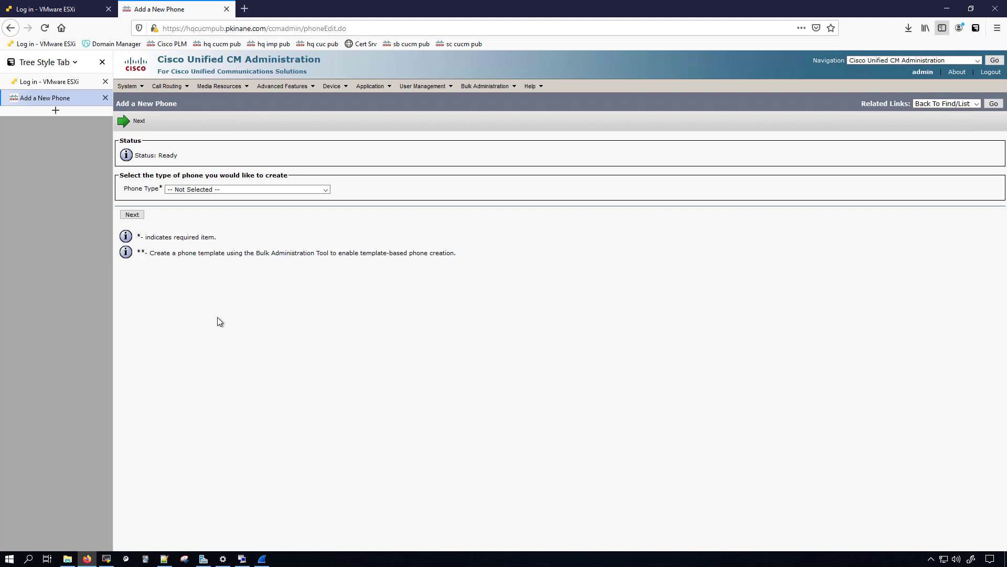
{"action": "left_click", "coordinate": [183, 190]}
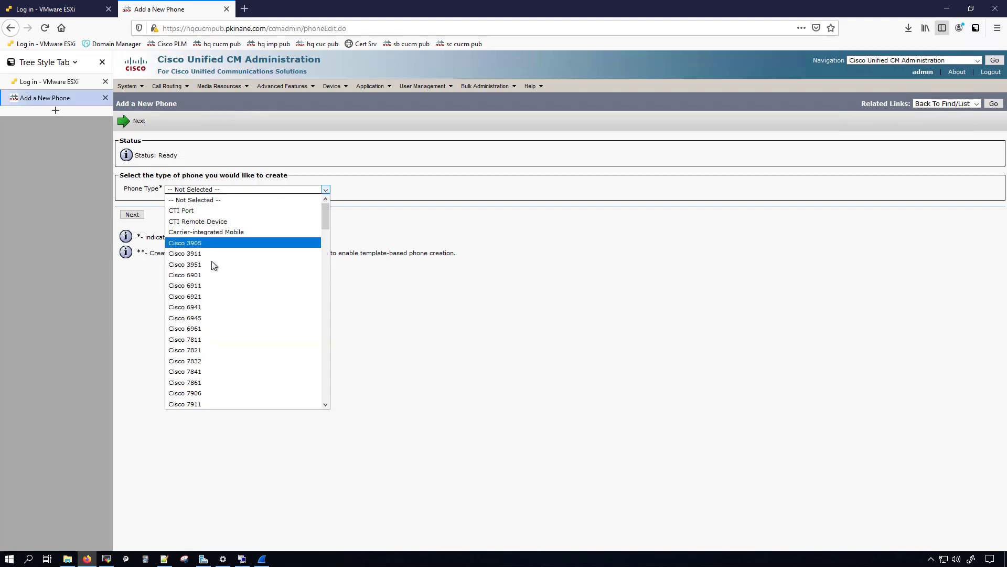
{"action": "scroll", "coordinate": [213, 383], "scroll_direction": "down", "scroll_amount": 1}
{"action": "scroll", "coordinate": [212, 386], "scroll_direction": "down", "scroll_amount": 8}
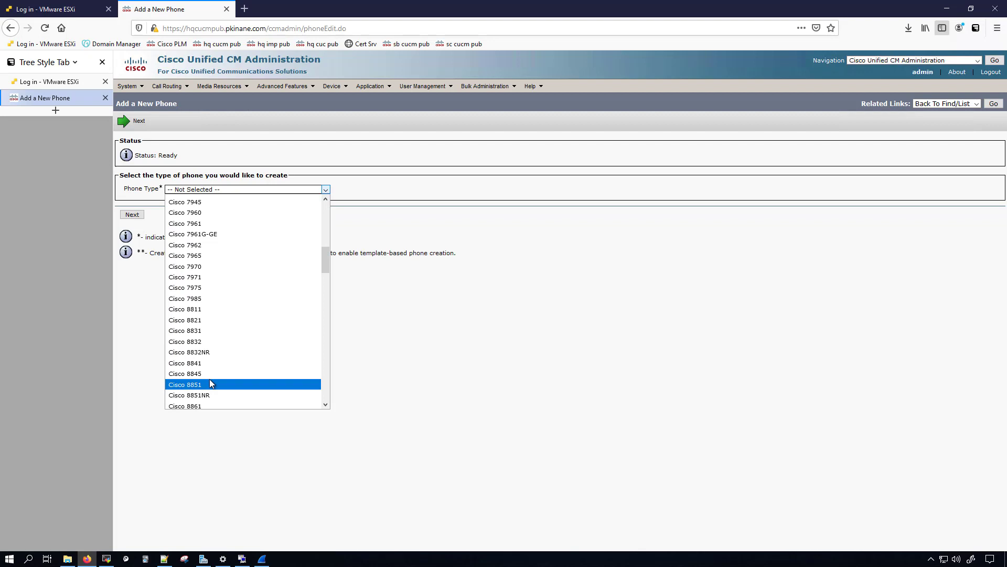
{"action": "left_click", "coordinate": [212, 386]}
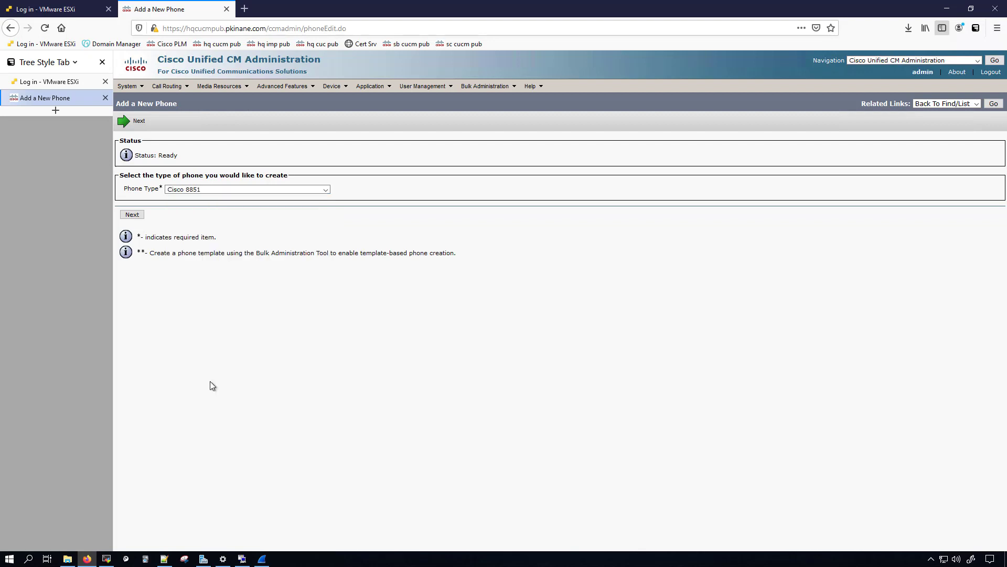
Step: Paste MAC address D4ADBDCE1008 from the CDP output into the new phone's MAC Address field
{"action": "left_click", "coordinate": [131, 215]}
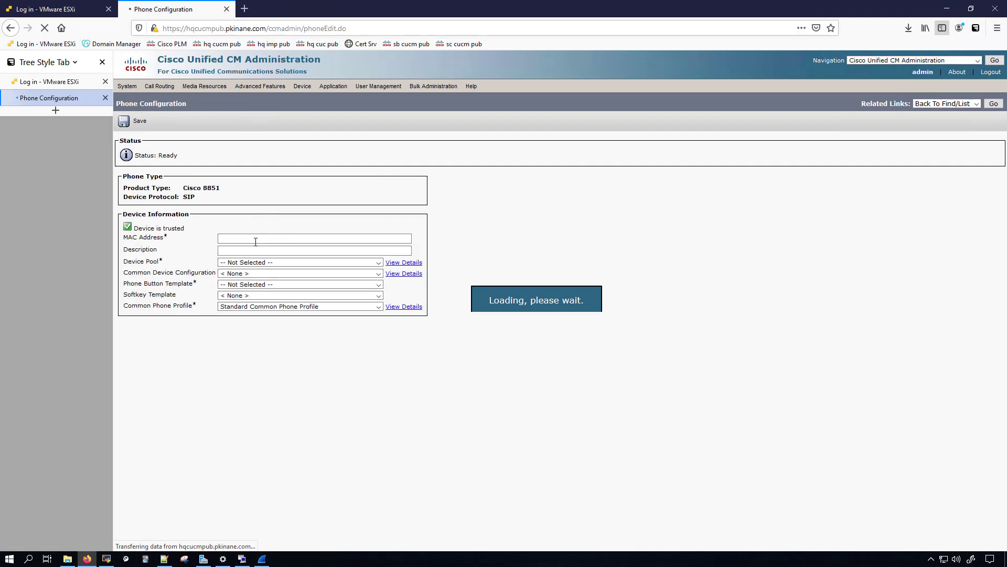
{"action": "left_click", "coordinate": [234, 239]}
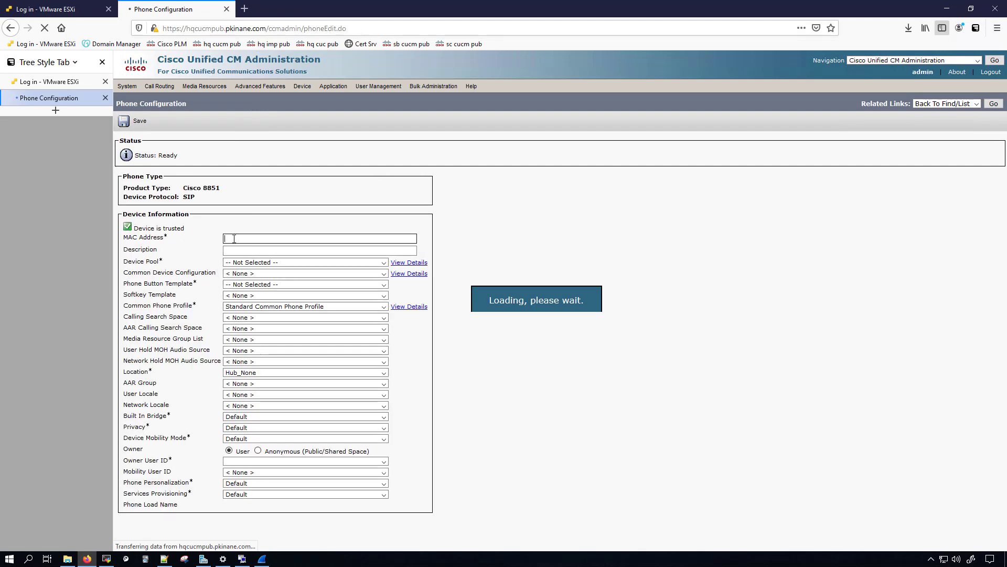
{"action": "left_click", "coordinate": [279, 236]}
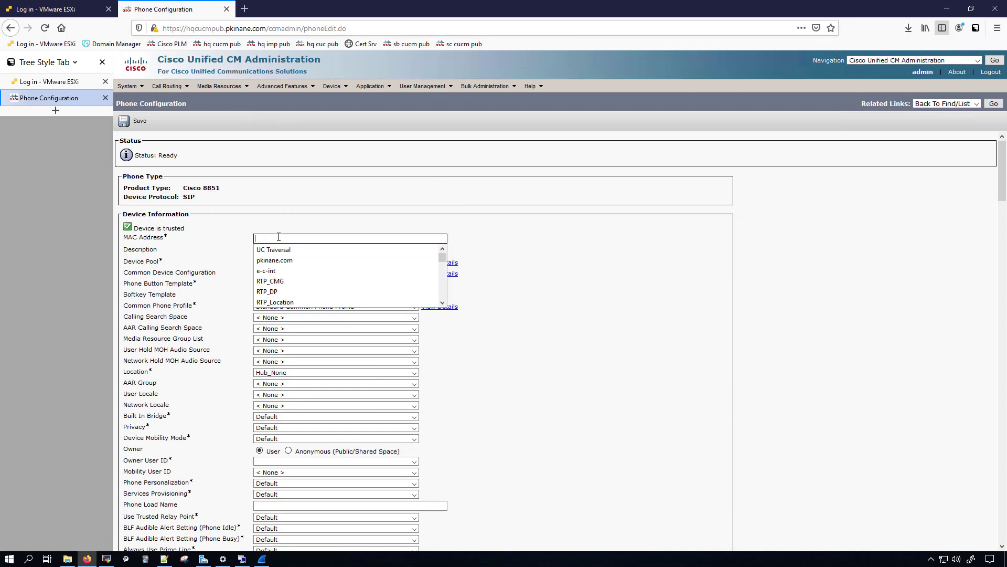
{"action": "left_click", "coordinate": [165, 558]}
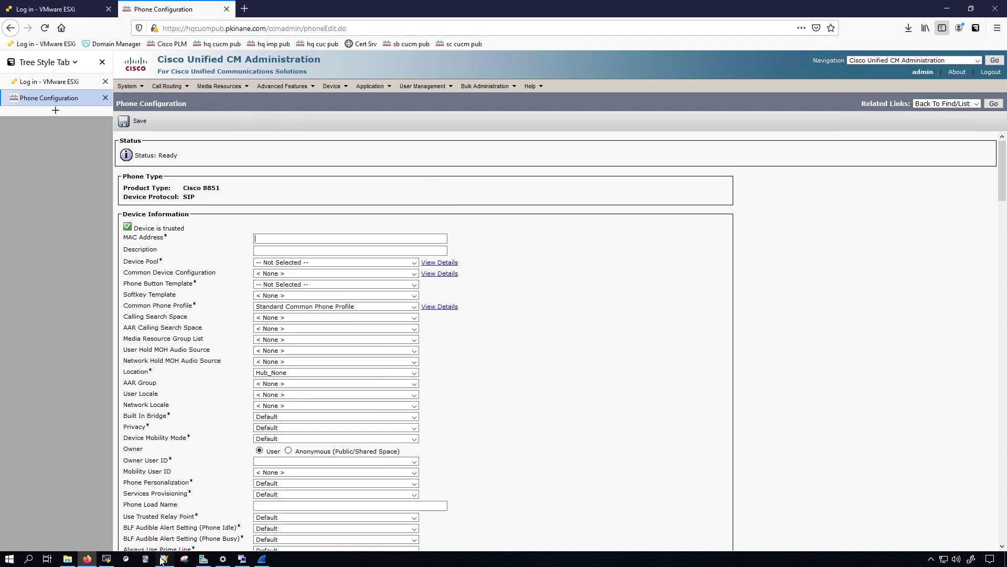
{"action": "right_click", "coordinate": [243, 305]}
{"action": "left_click", "coordinate": [273, 325]}
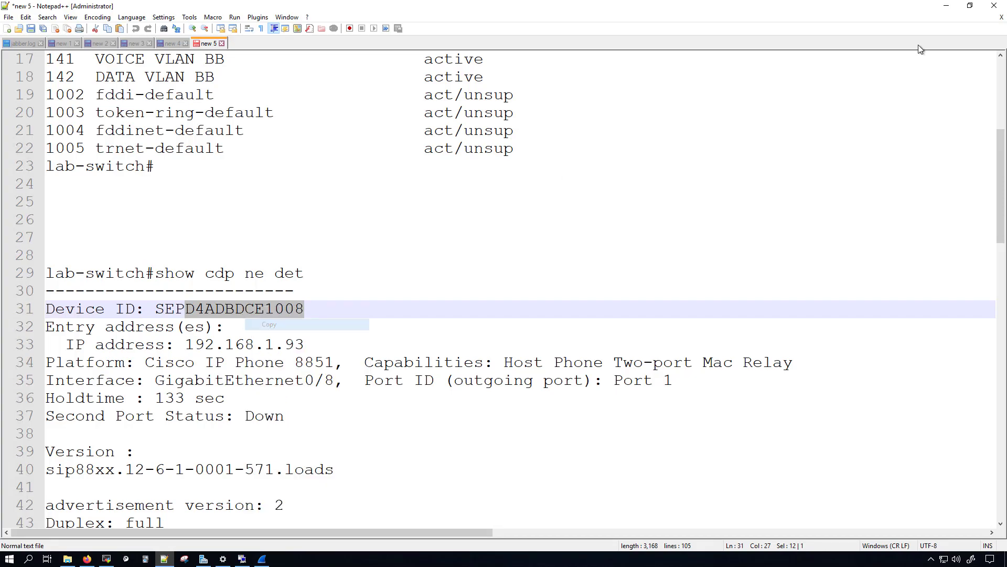
{"action": "left_click", "coordinate": [946, 6]}
{"action": "type", "text": "D4ADBDCE1008"}
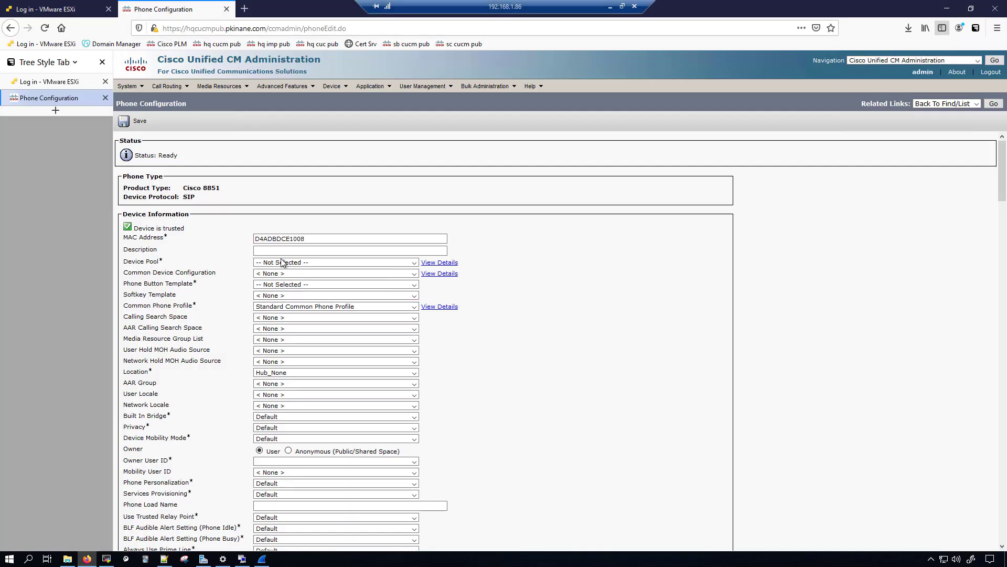
Step: Replace the phone's description with the port description 'HQ phone with DN 1000'
{"action": "left_click", "coordinate": [271, 252]}
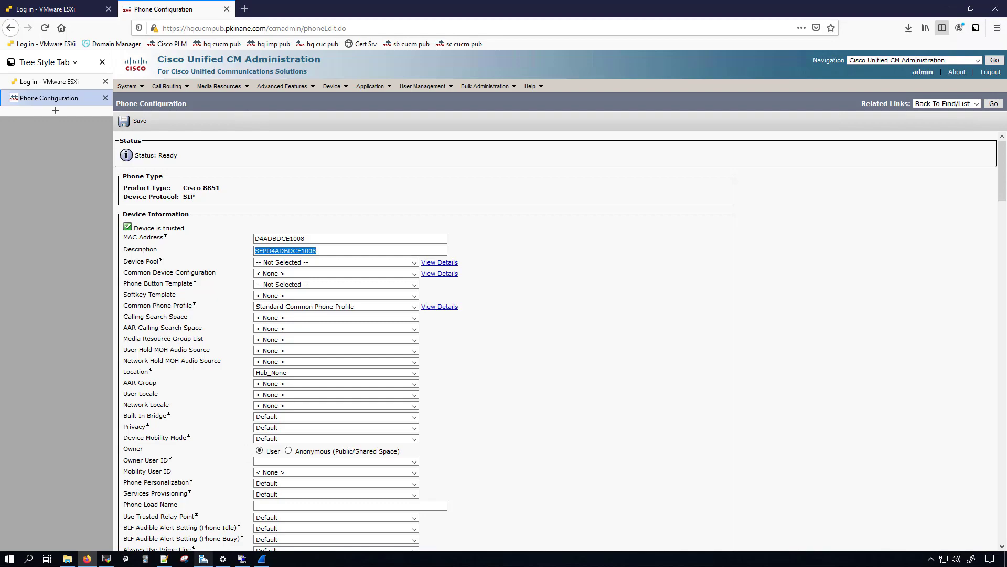
{"action": "left_click", "coordinate": [166, 559]}
{"action": "scroll", "coordinate": [176, 449], "scroll_direction": "down", "scroll_amount": 7}
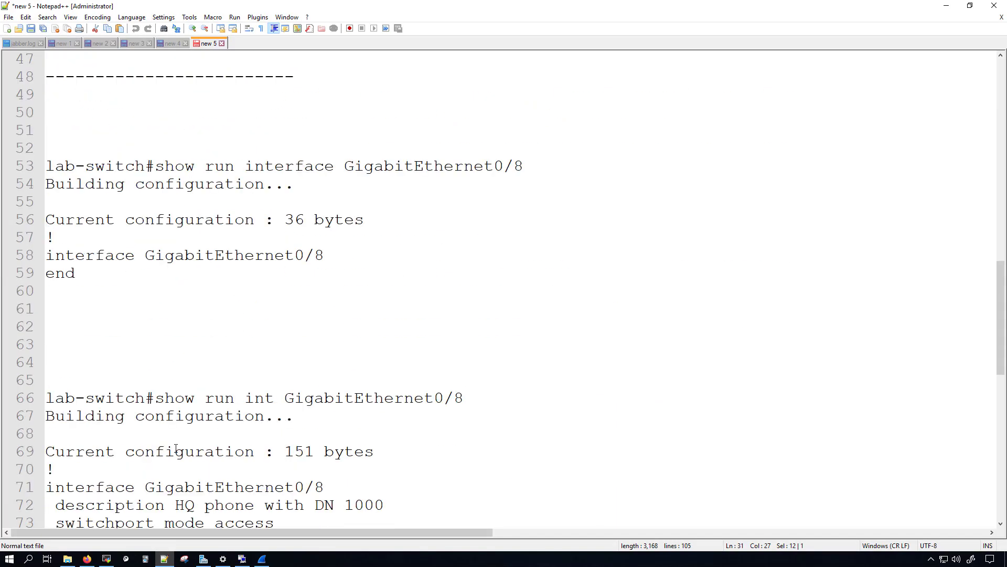
{"action": "scroll", "coordinate": [176, 448], "scroll_direction": "down", "scroll_amount": 3}
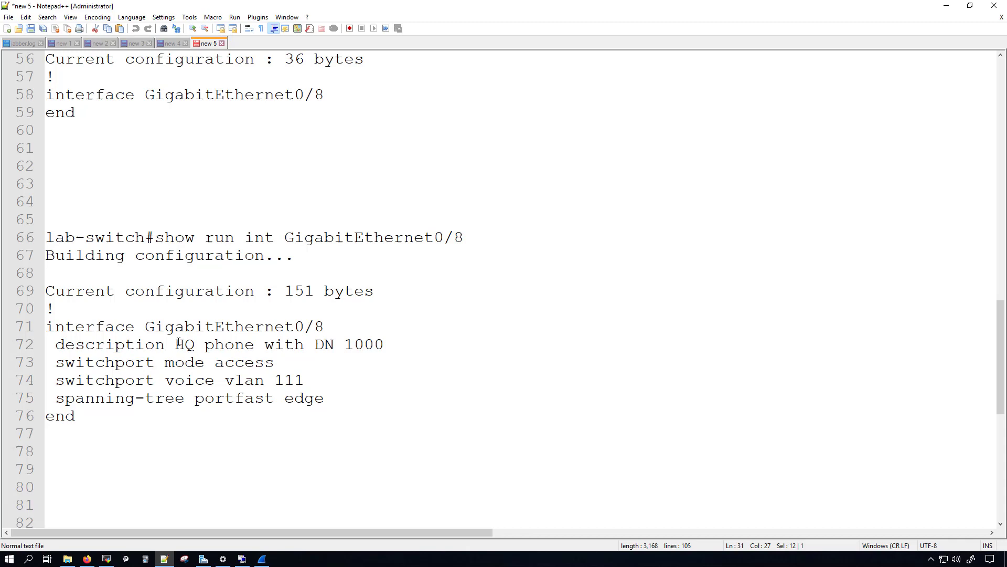
{"action": "left_click_drag", "start_coordinate": [179, 345], "coordinate": [403, 339]}
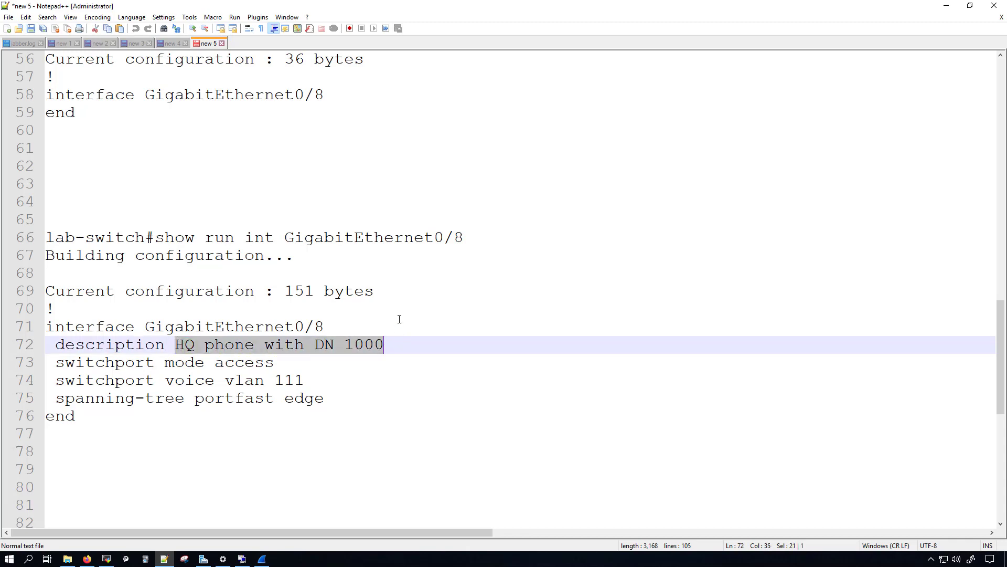
{"action": "key", "text": "ctrl+c"}
{"action": "left_click", "coordinate": [87, 559]}
{"action": "left_click", "coordinate": [298, 251]}
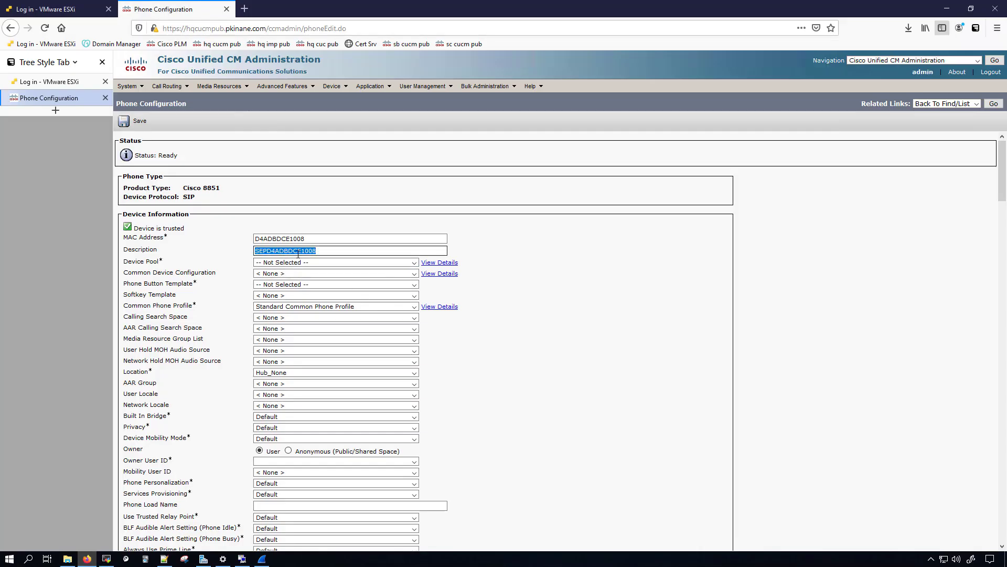
{"action": "key", "text": "ctrl+v"}
Step: Assign device pool SJ_DP and the Standard 8851 SIP phone button template
{"action": "left_click", "coordinate": [298, 262]}
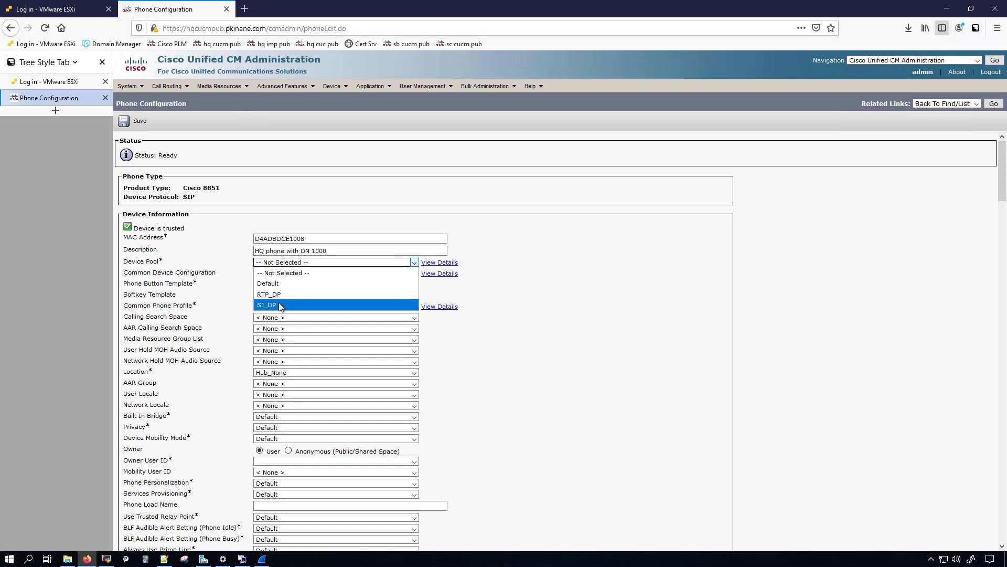
{"action": "left_click", "coordinate": [280, 305]}
{"action": "left_click", "coordinate": [294, 284]}
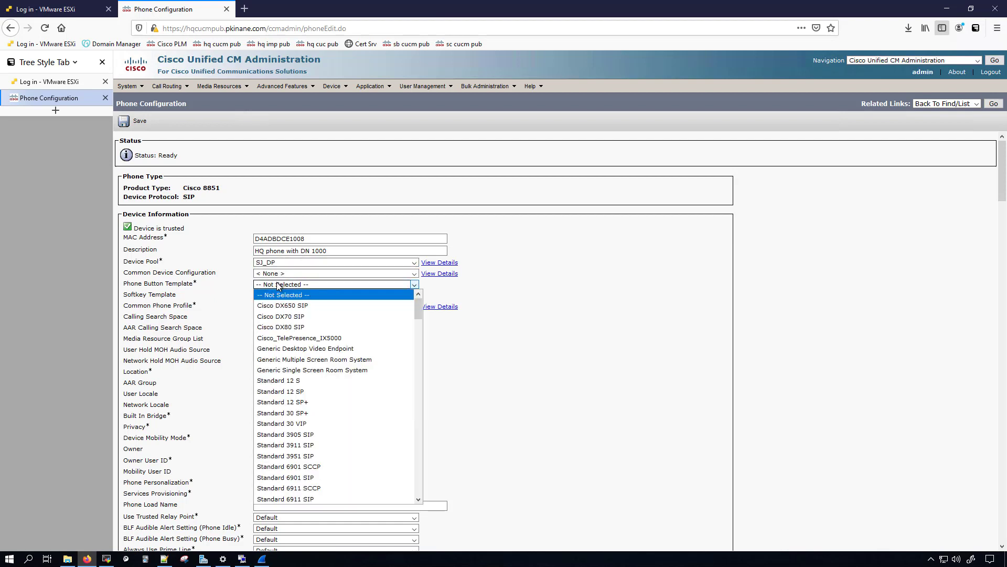
{"action": "scroll", "coordinate": [310, 462], "scroll_direction": "down", "scroll_amount": 10}
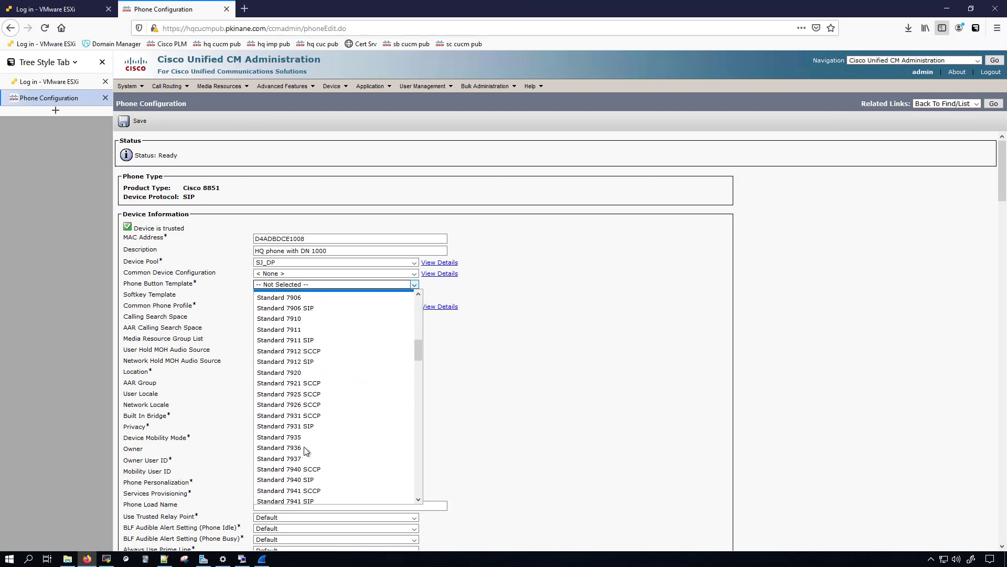
{"action": "scroll", "coordinate": [307, 451], "scroll_direction": "down", "scroll_amount": 2}
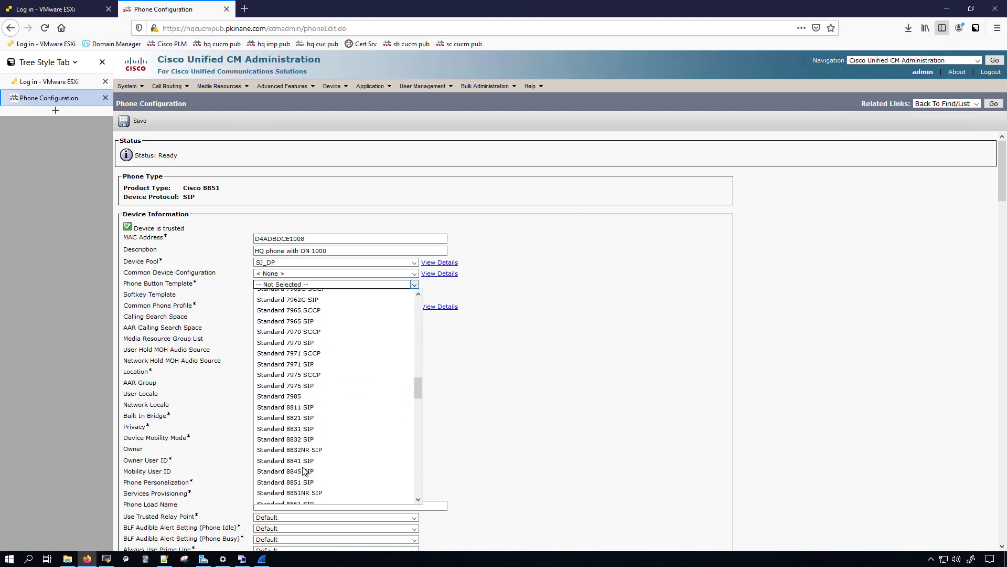
{"action": "left_click", "coordinate": [303, 484]}
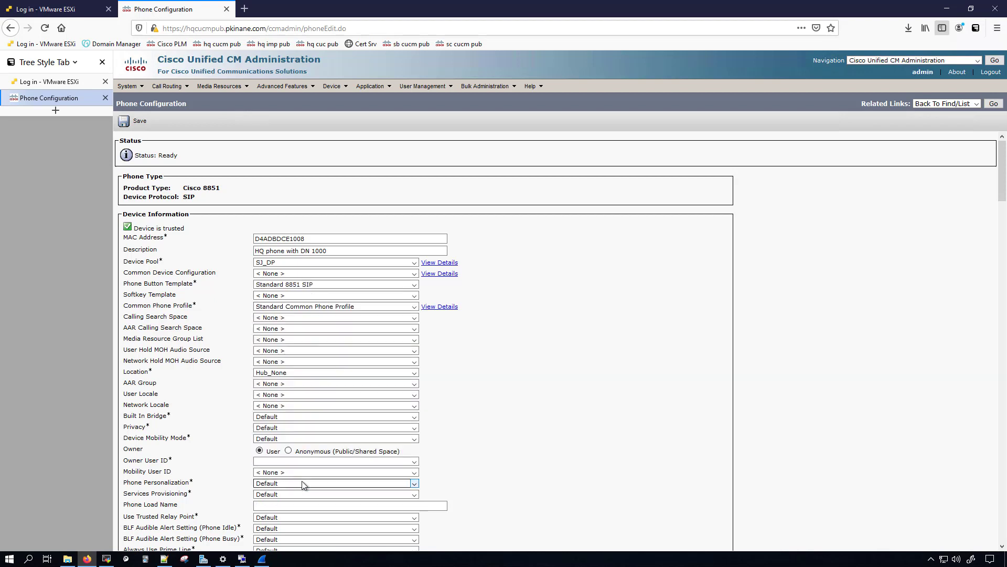
Step: Choose the Standard User softkey template and keep the Standard Common Phone Profile
{"action": "left_click", "coordinate": [290, 296]}
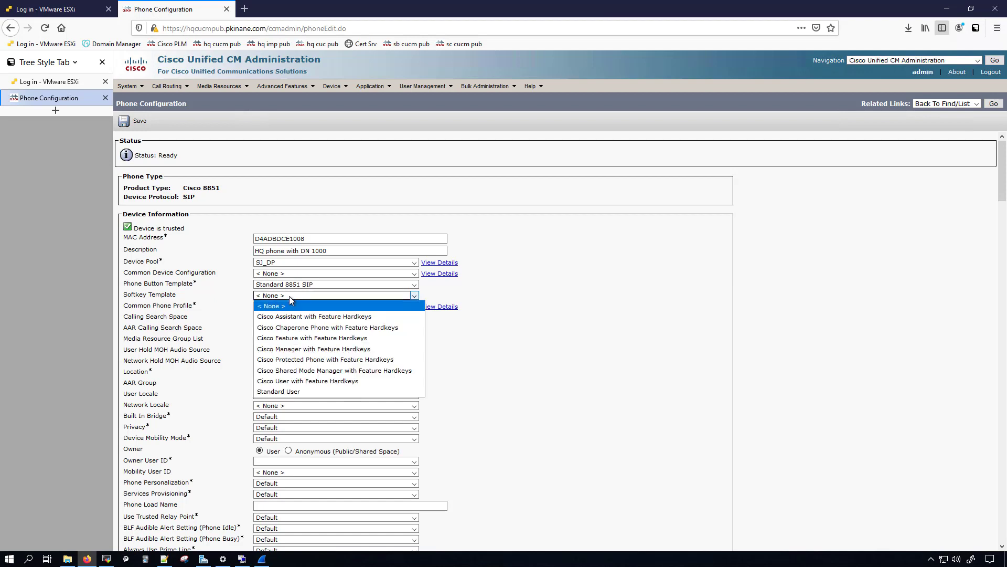
{"action": "left_click", "coordinate": [278, 391]}
{"action": "left_click", "coordinate": [282, 307]}
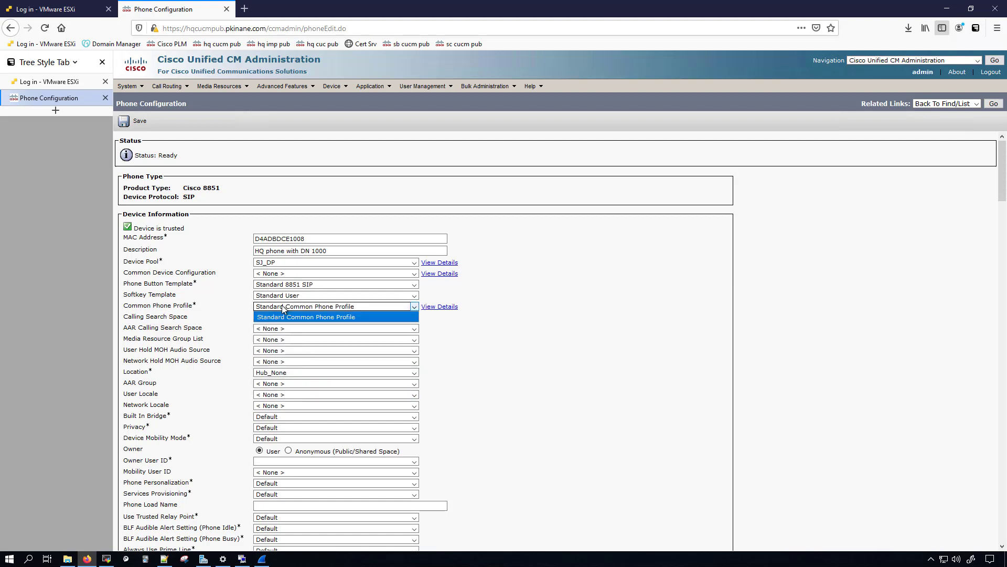
{"action": "left_click", "coordinate": [282, 307]}
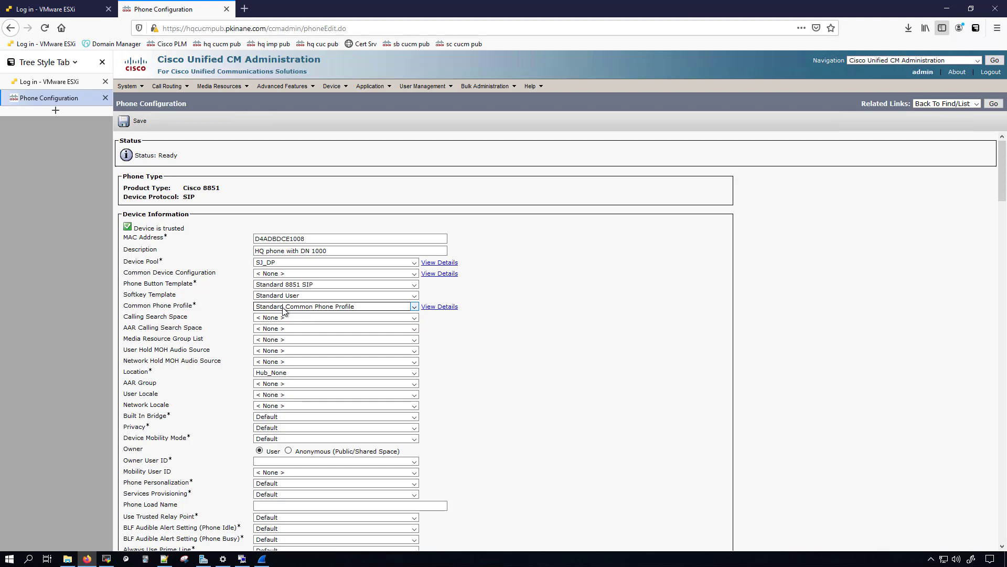
Step: Set the phone's location to SJ_Location and choose its owner user ID
{"action": "left_click", "coordinate": [278, 372]}
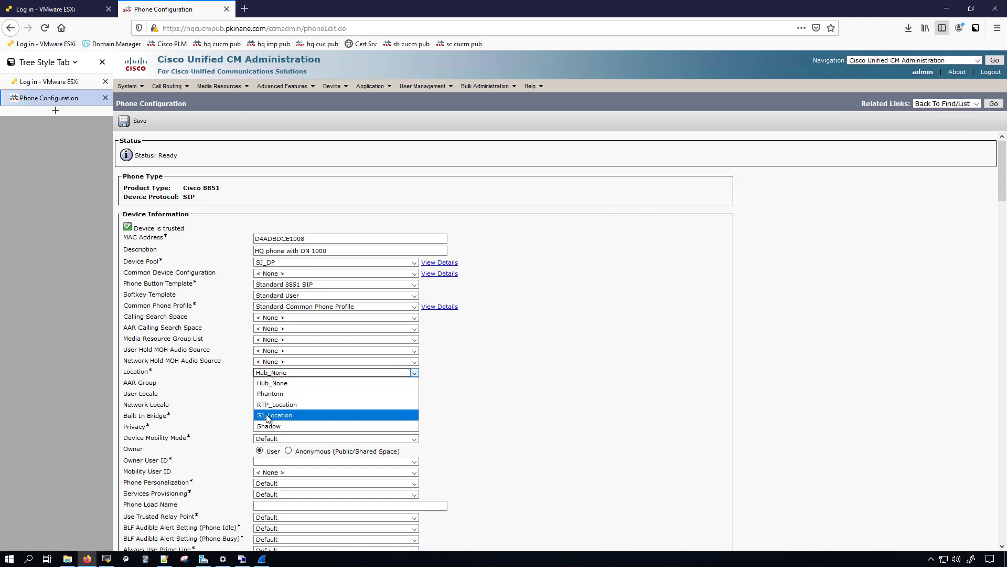
{"action": "left_click", "coordinate": [268, 415]}
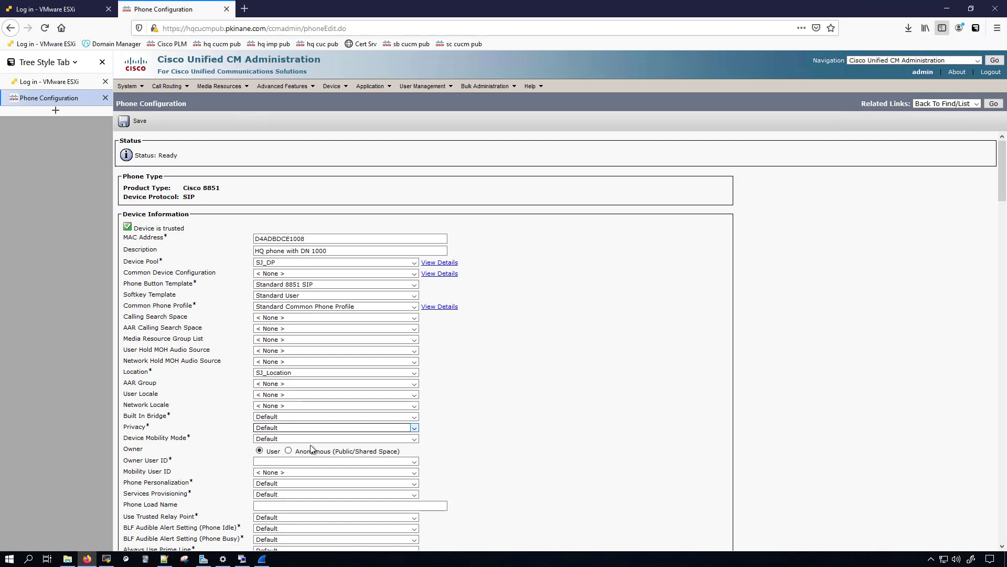
{"action": "left_click", "coordinate": [295, 462]}
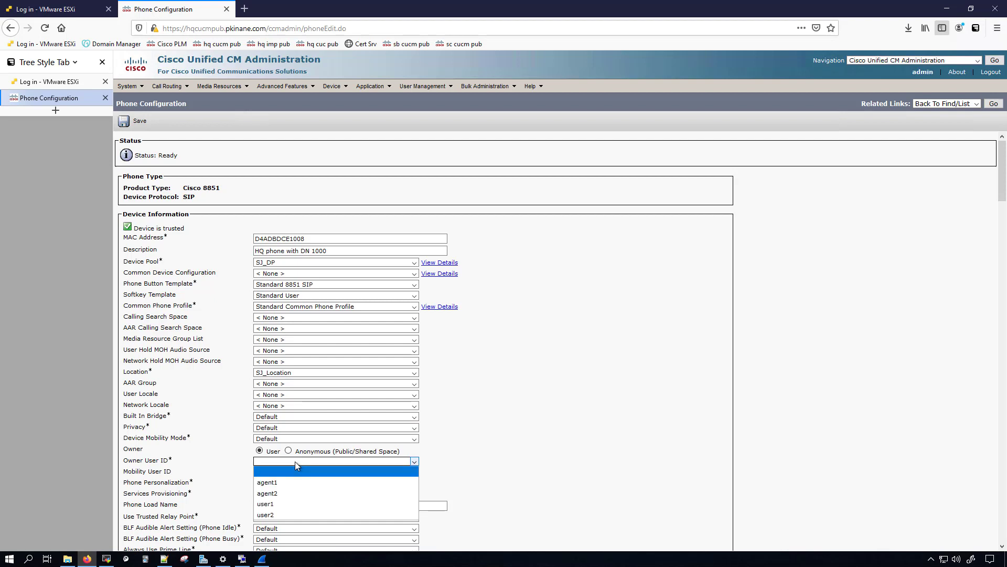
{"action": "left_click", "coordinate": [274, 482]}
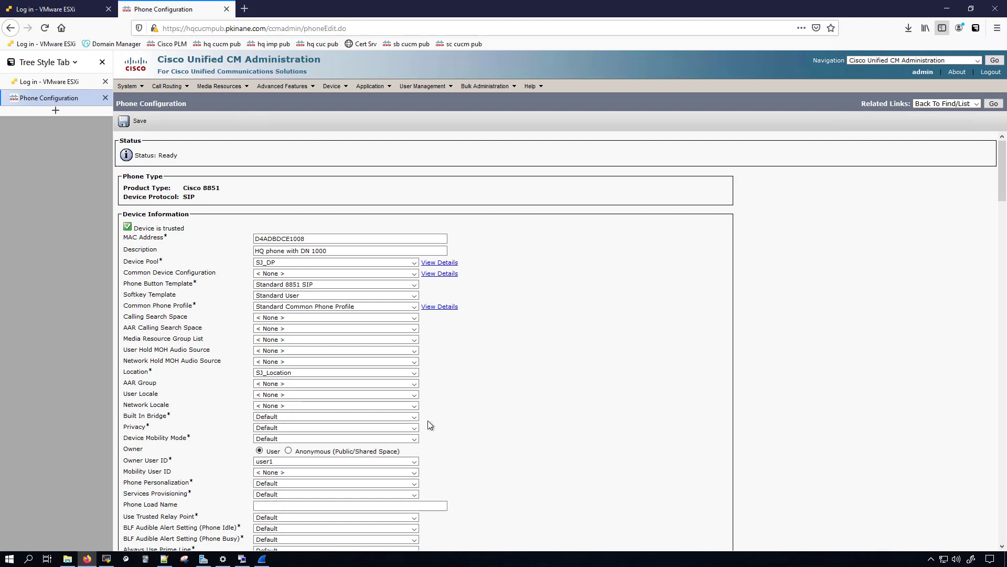
{"action": "scroll", "coordinate": [428, 421], "scroll_direction": "down", "scroll_amount": 5}
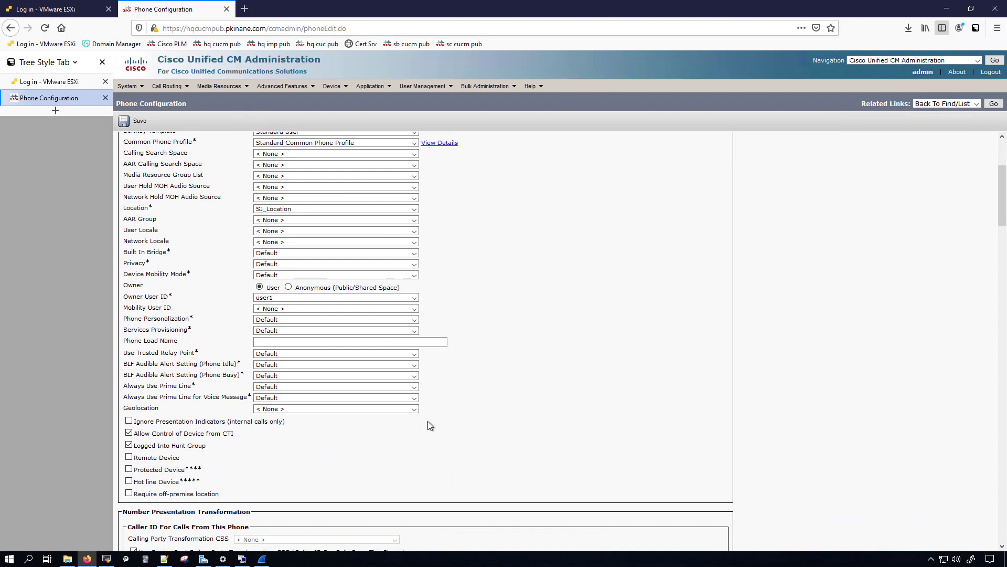
Step: Choose Cisco 8851 - Standard SIP Non-Secure Profile and Standard SIP Profile, then save the phone
{"action": "scroll", "coordinate": [427, 421], "scroll_direction": "down", "scroll_amount": 5}
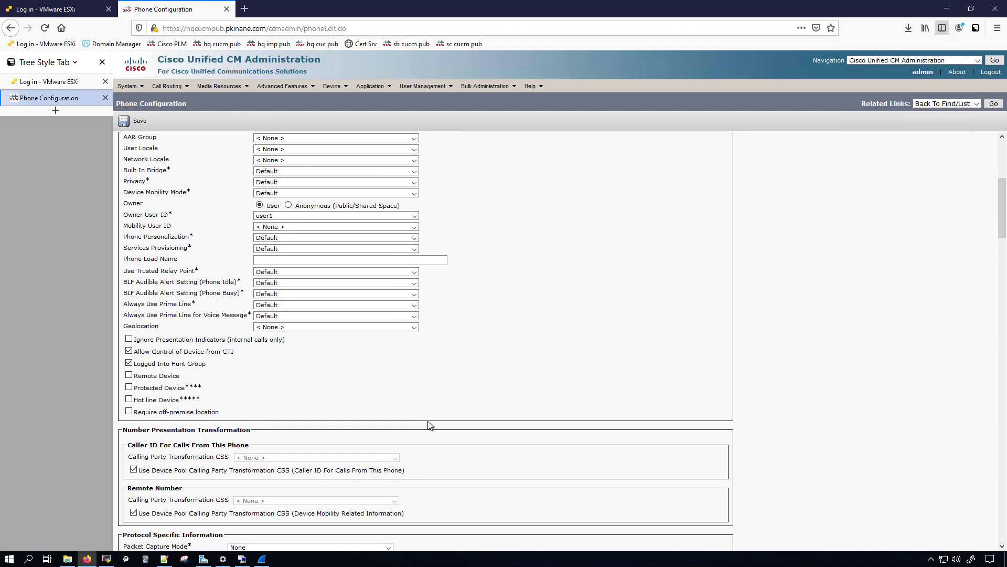
{"action": "scroll", "coordinate": [428, 422], "scroll_direction": "down", "scroll_amount": 5}
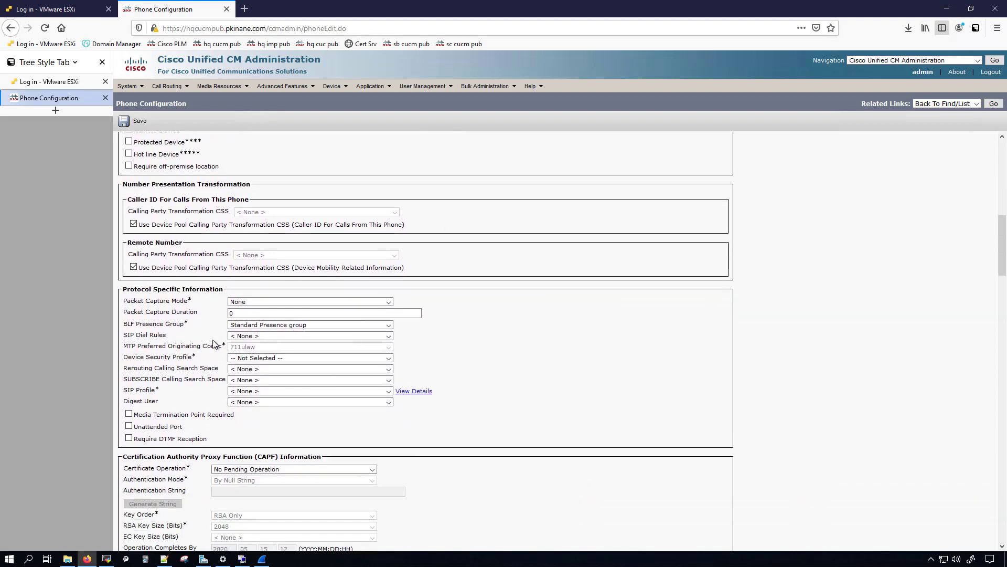
{"action": "left_click", "coordinate": [242, 358]}
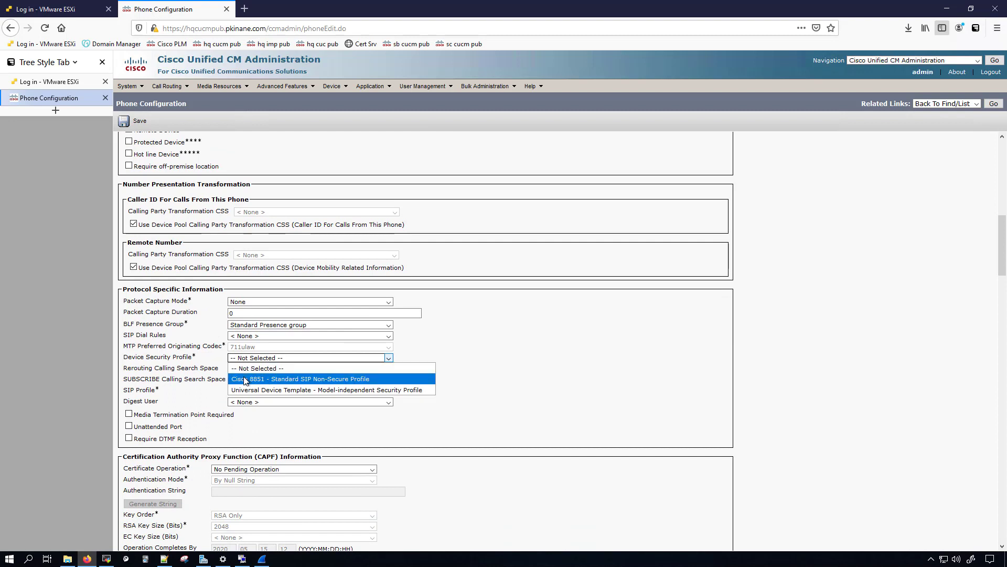
{"action": "left_click", "coordinate": [244, 380]}
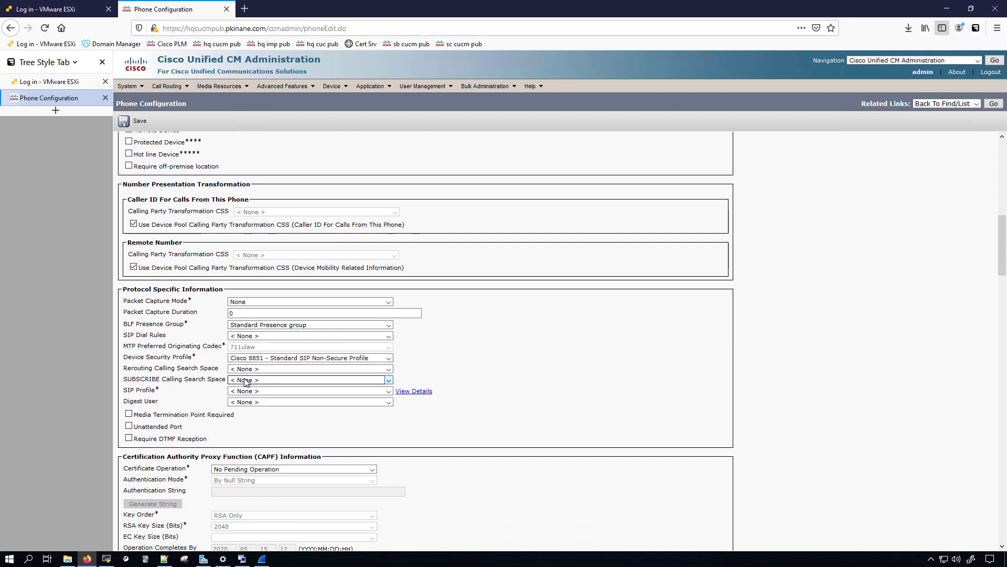
{"action": "left_click", "coordinate": [246, 391]}
{"action": "left_click", "coordinate": [249, 413]}
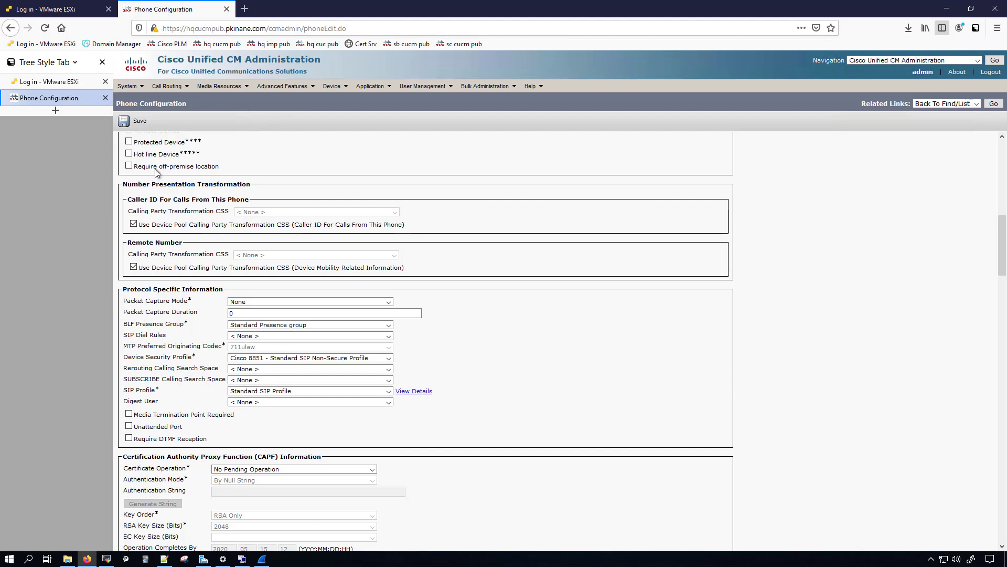
{"action": "left_click", "coordinate": [138, 124]}
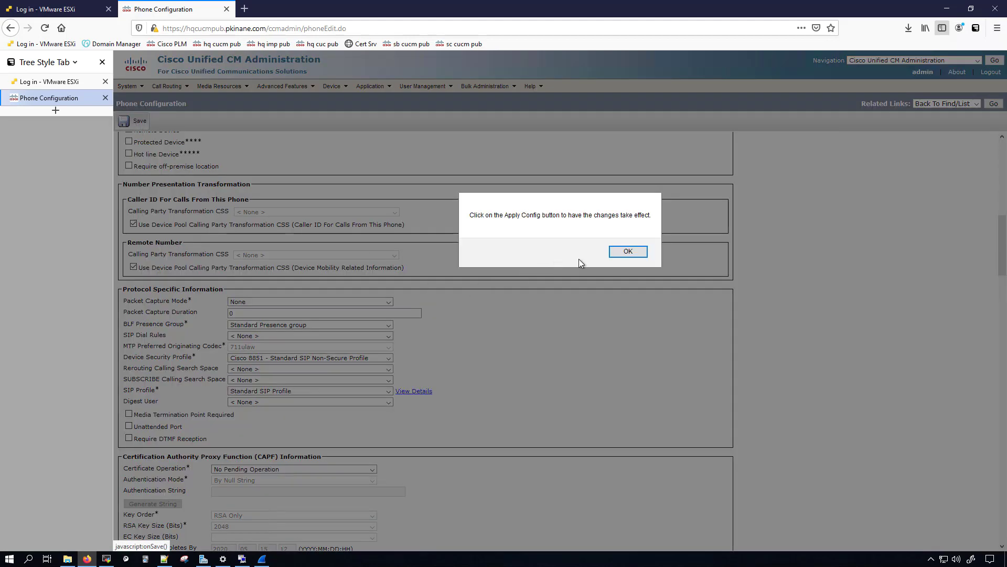
Step: Dismiss the Apply Config reminder so phone D4ADBDCE1008 shows Add successful
{"action": "left_click", "coordinate": [628, 251]}
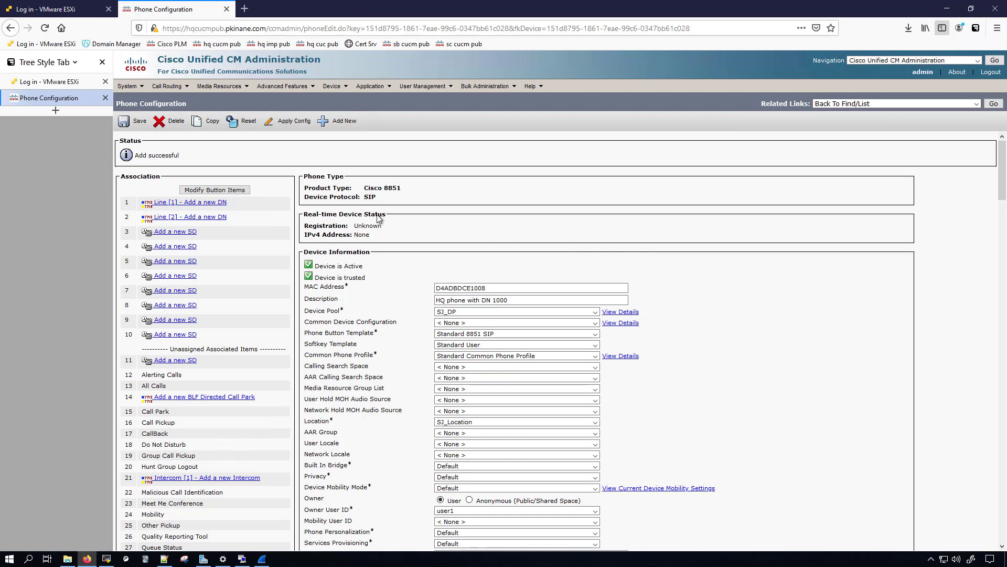
Step: Add directory number 1000 to Line 1 and save it
{"action": "left_click", "coordinate": [204, 204]}
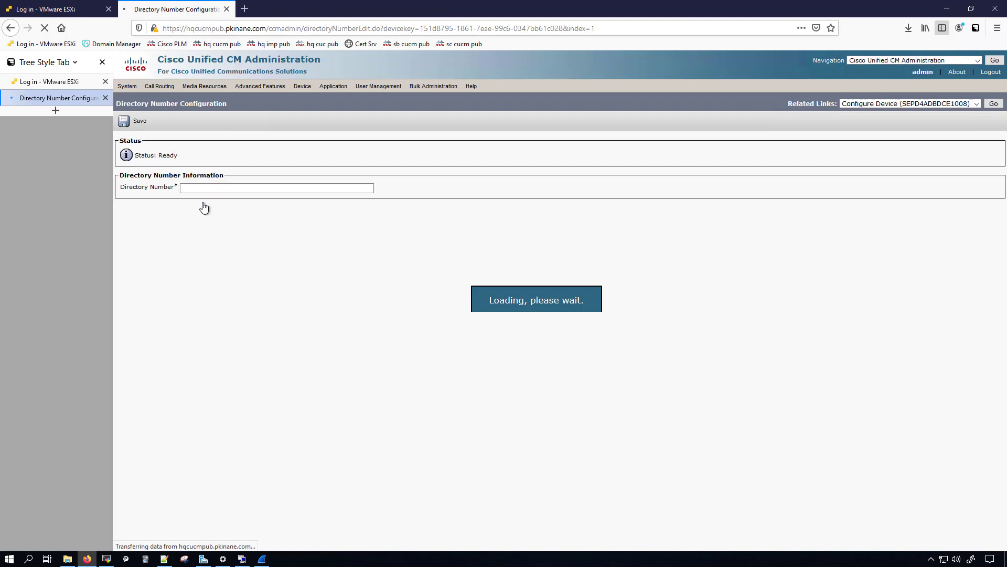
{"action": "left_click", "coordinate": [226, 187]}
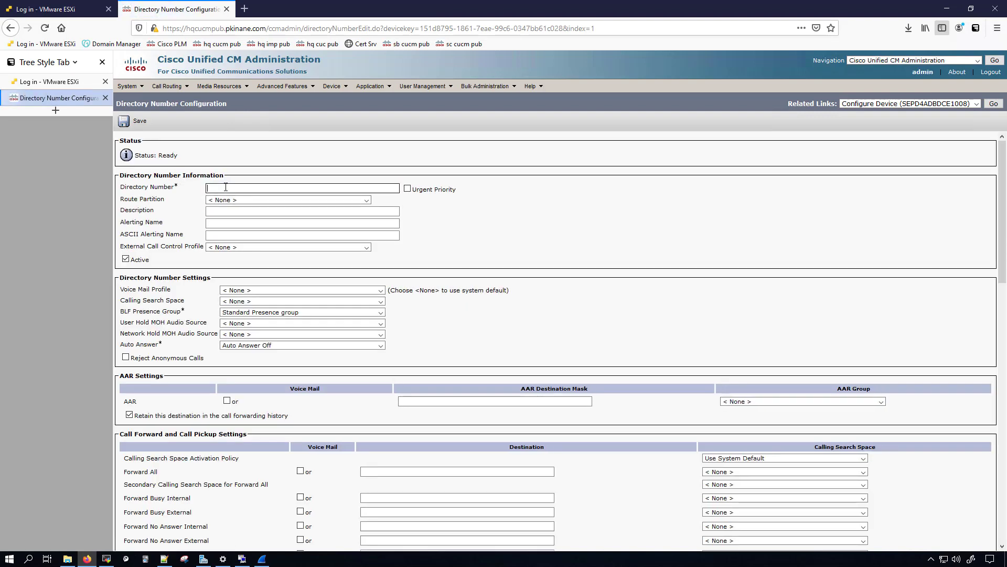
{"action": "type", "text": "1000"}
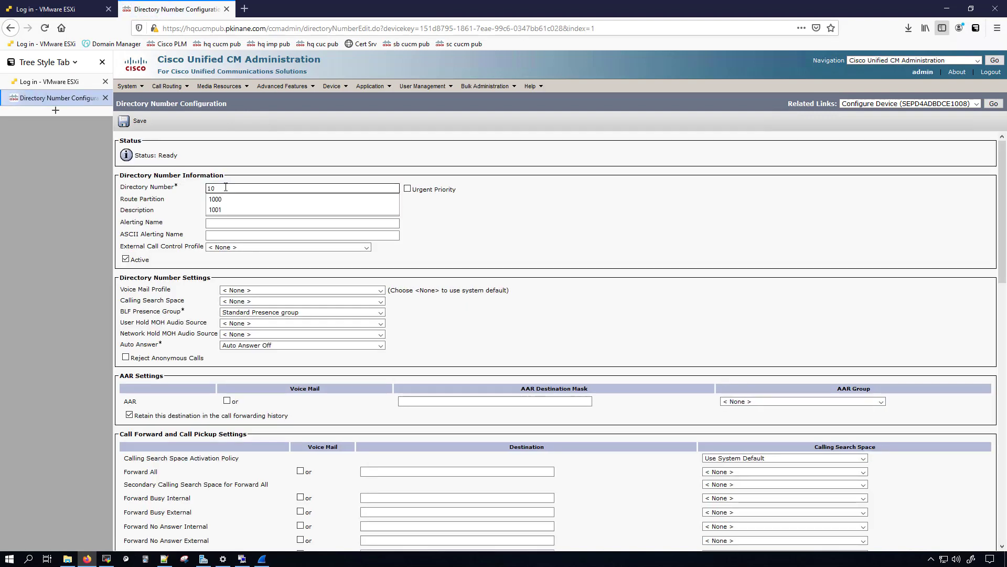
{"action": "left_click", "coordinate": [619, 206]}
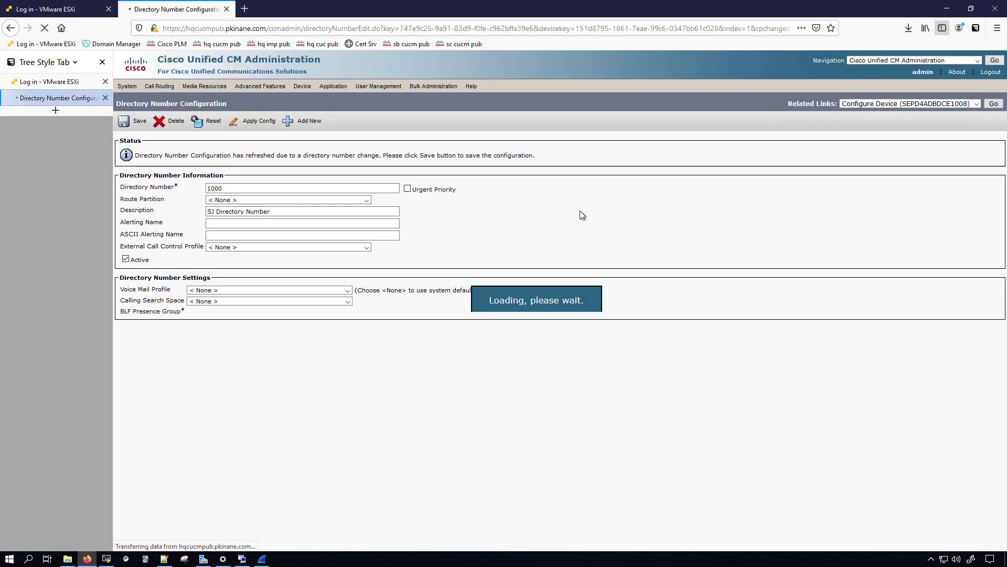
{"action": "left_click", "coordinate": [139, 122]}
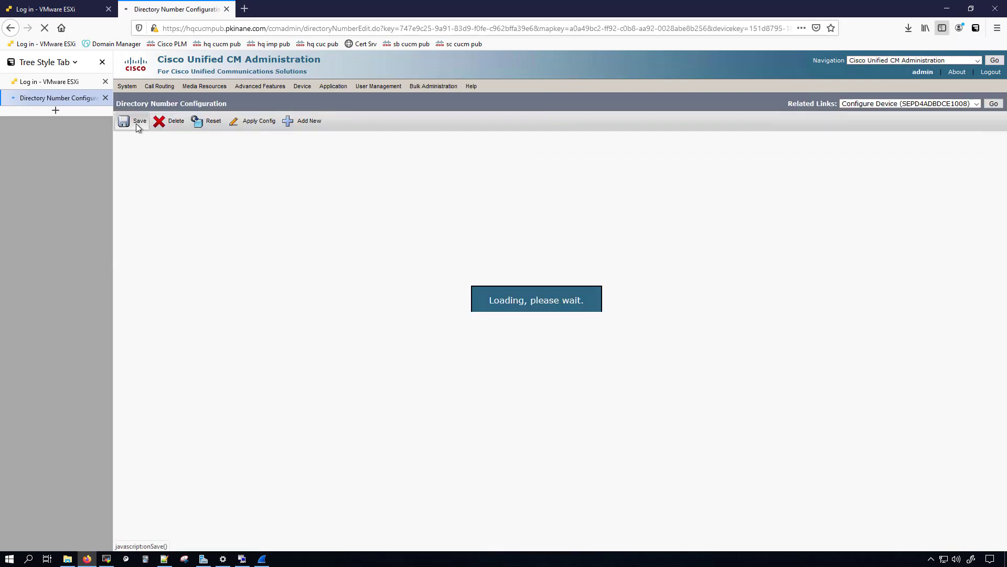
Step: Apply the configuration to the phone and go back to Find and List Phones
{"action": "left_click", "coordinate": [262, 126]}
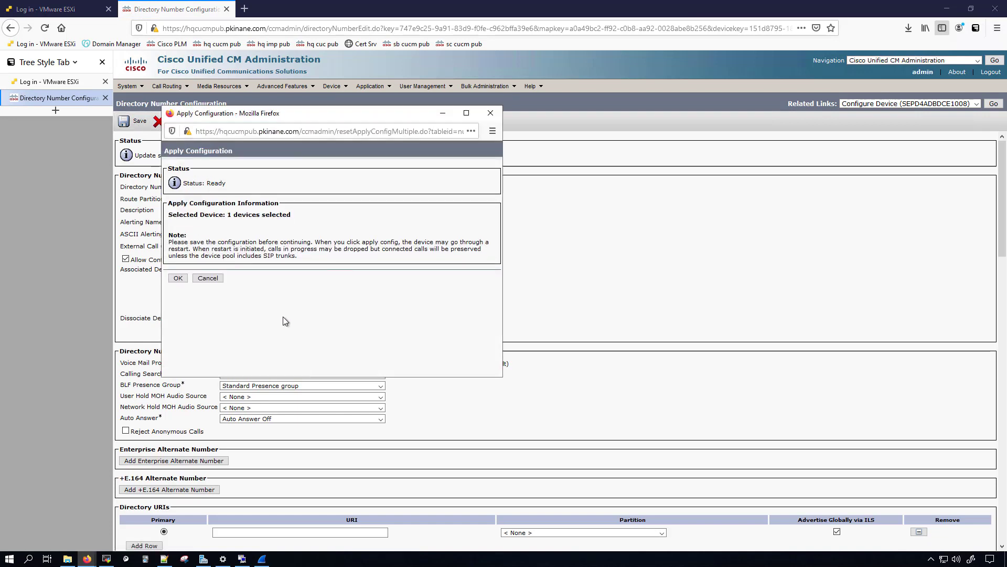
{"action": "left_click", "coordinate": [178, 278]}
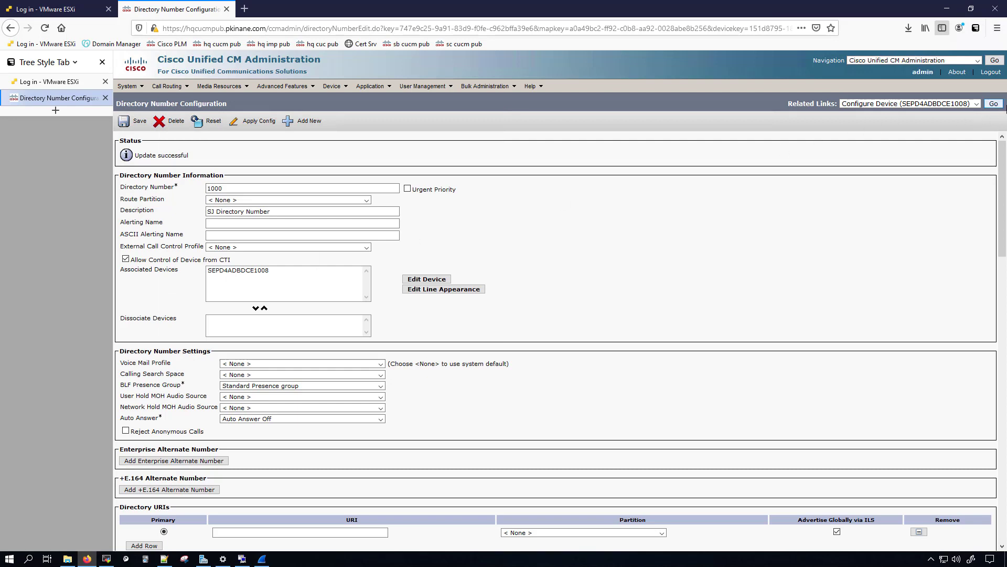
{"action": "left_click", "coordinate": [994, 103]}
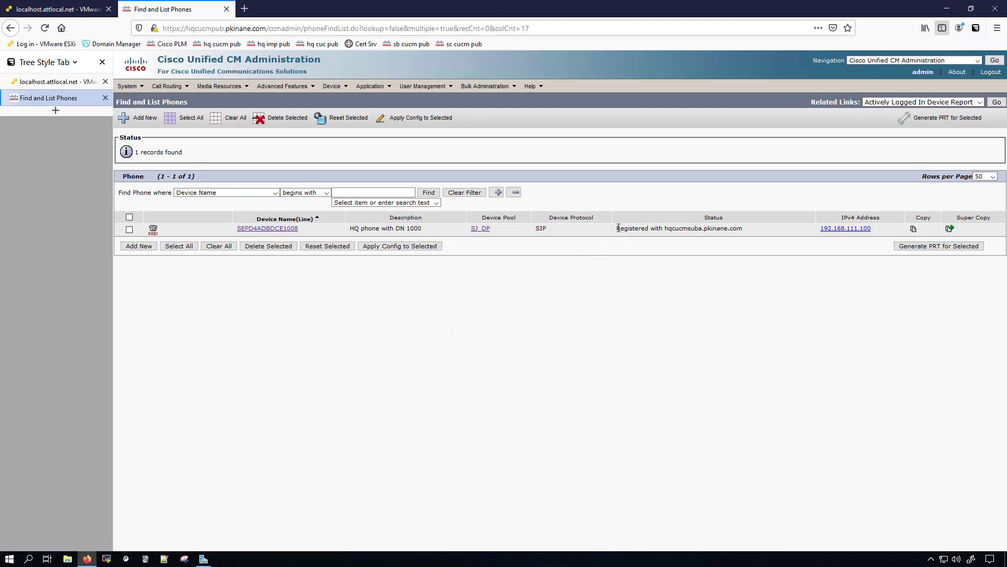
Step: Confirm the phone's status reads Registered, then open the SJ_DP device pool
{"action": "left_click_drag", "start_coordinate": [617, 228], "coordinate": [742, 230]}
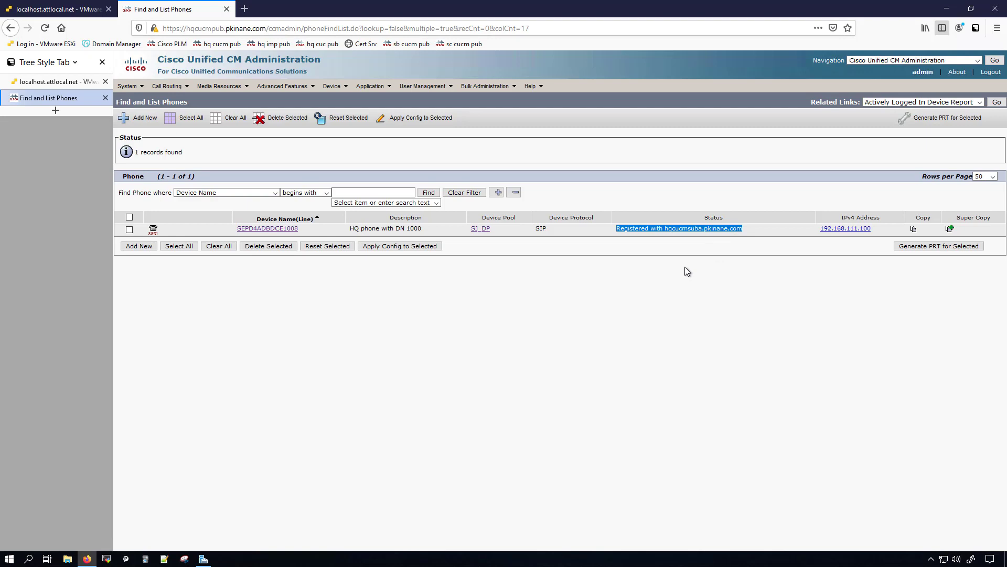
{"action": "left_click", "coordinate": [486, 231]}
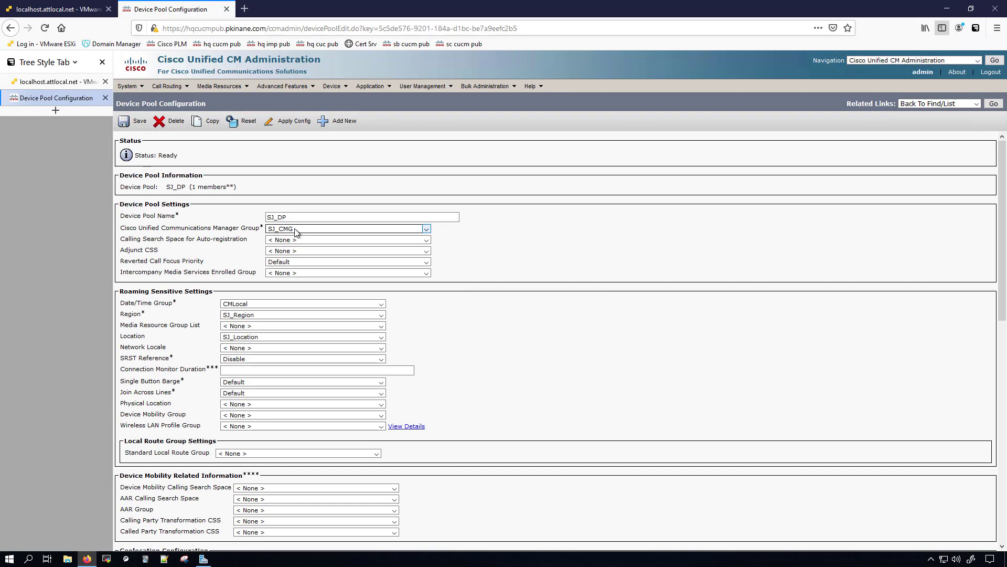
Step: Find the Cisco Unified CM groups under System and open SJ_CMG
{"action": "left_click", "coordinate": [126, 87]}
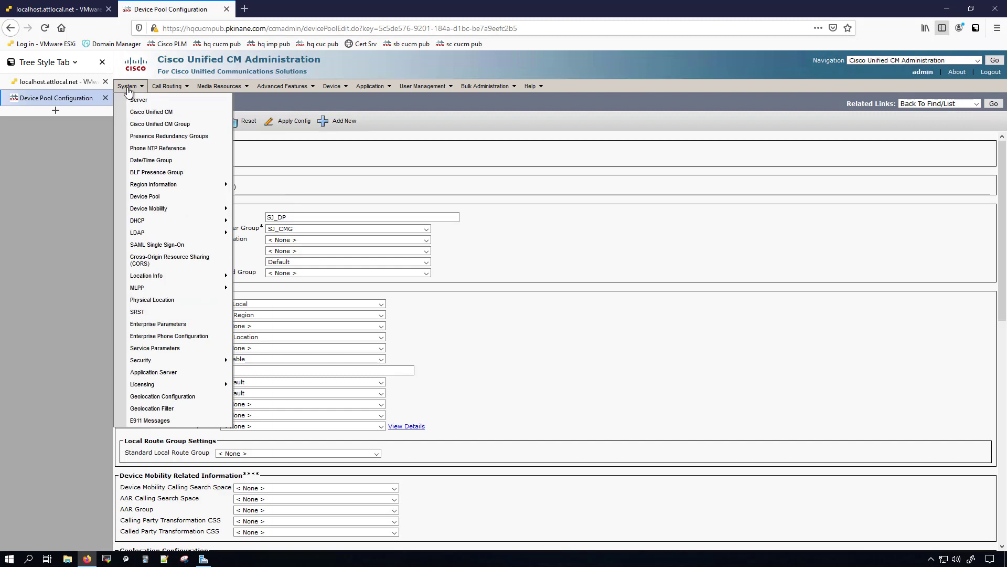
{"action": "left_click", "coordinate": [150, 124]}
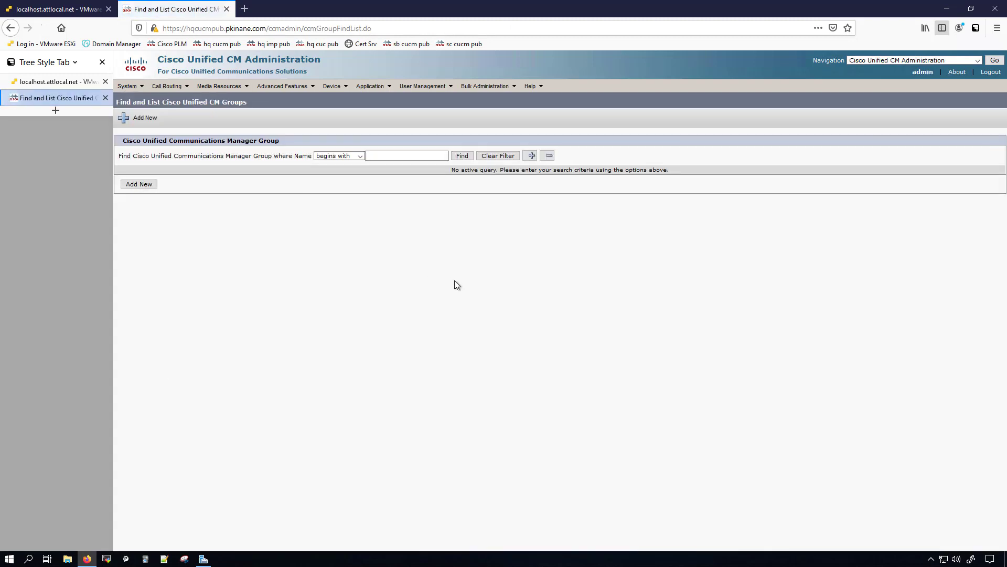
{"action": "left_click", "coordinate": [460, 156]}
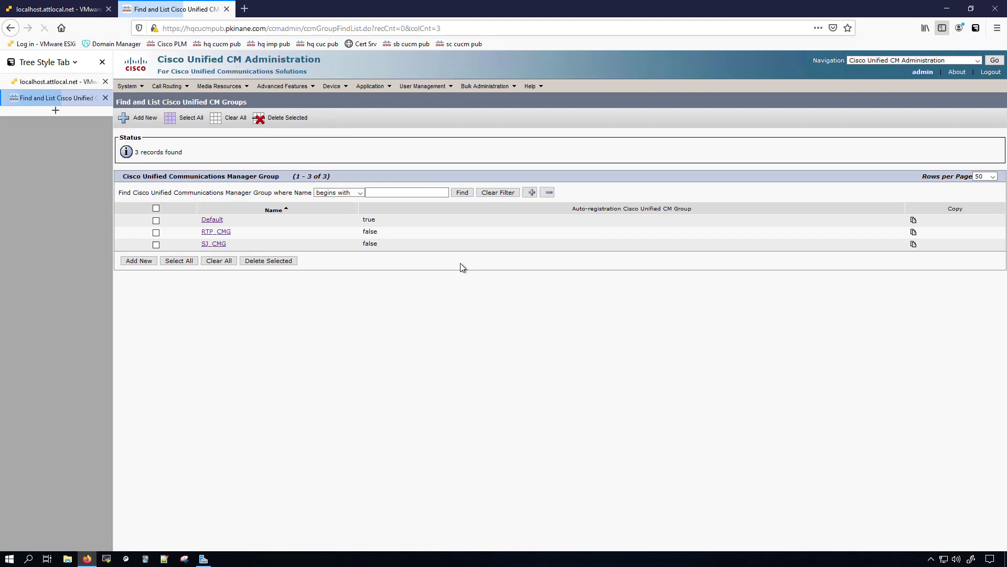
{"action": "left_click", "coordinate": [215, 244]}
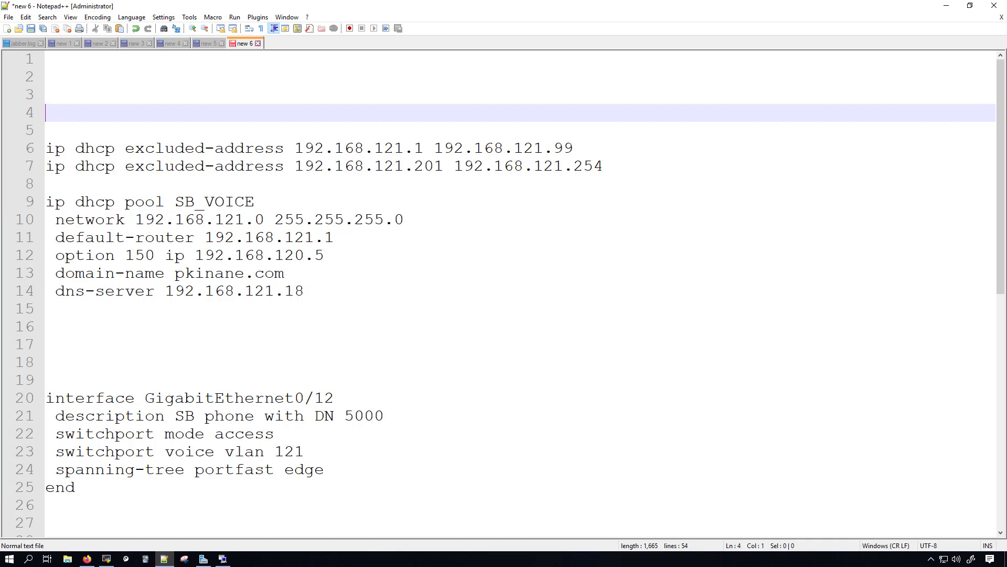
{"action": "left_click", "coordinate": [126, 148]}
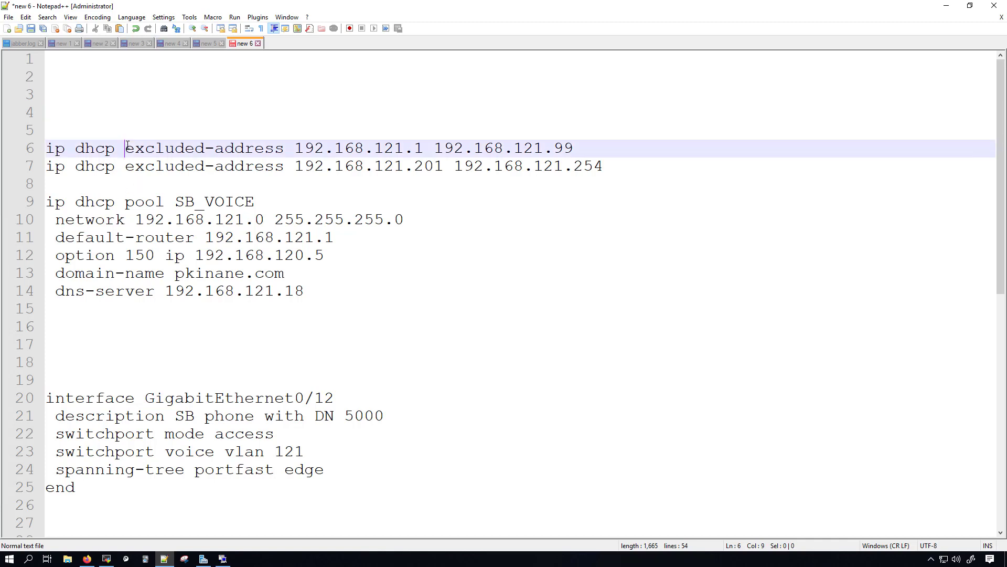
{"action": "left_click_drag", "start_coordinate": [128, 148], "coordinate": [206, 148]}
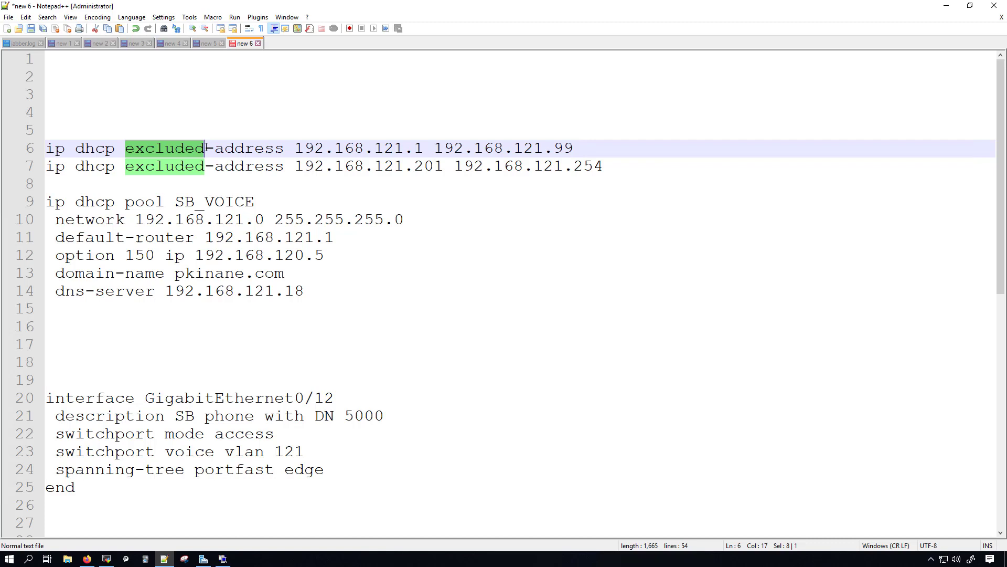
{"action": "double_click", "coordinate": [417, 148]}
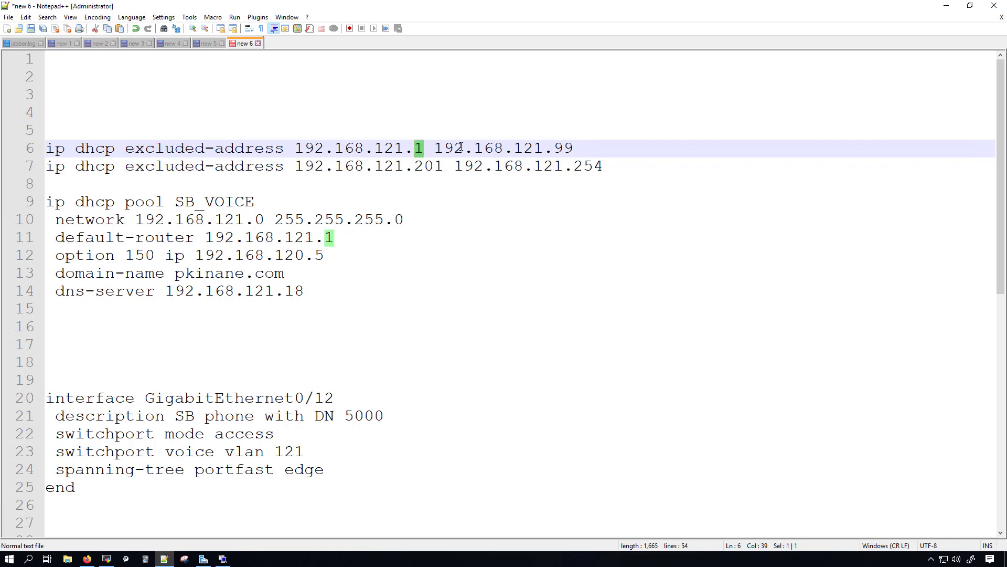
{"action": "double_click", "coordinate": [559, 148]}
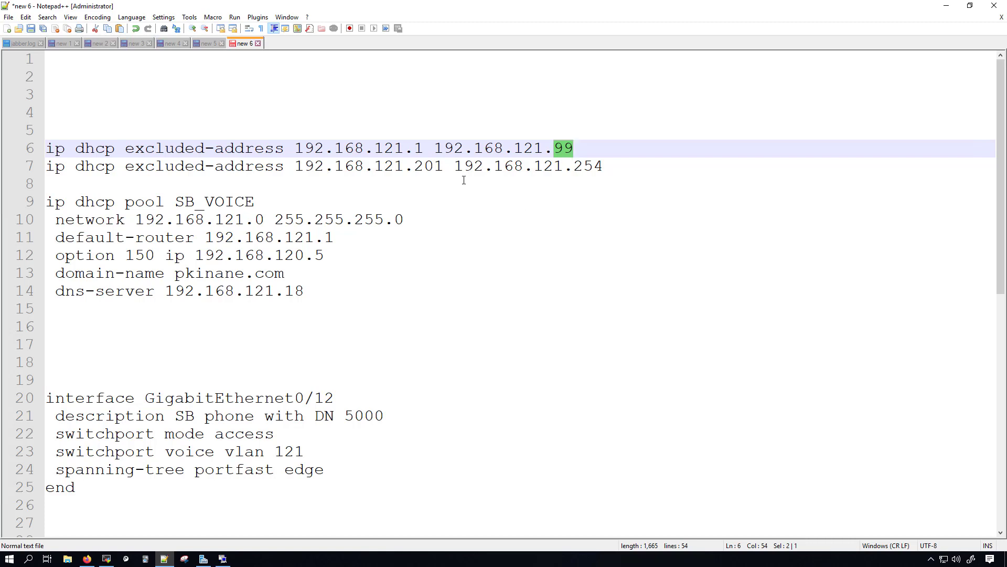
{"action": "double_click", "coordinate": [441, 166]}
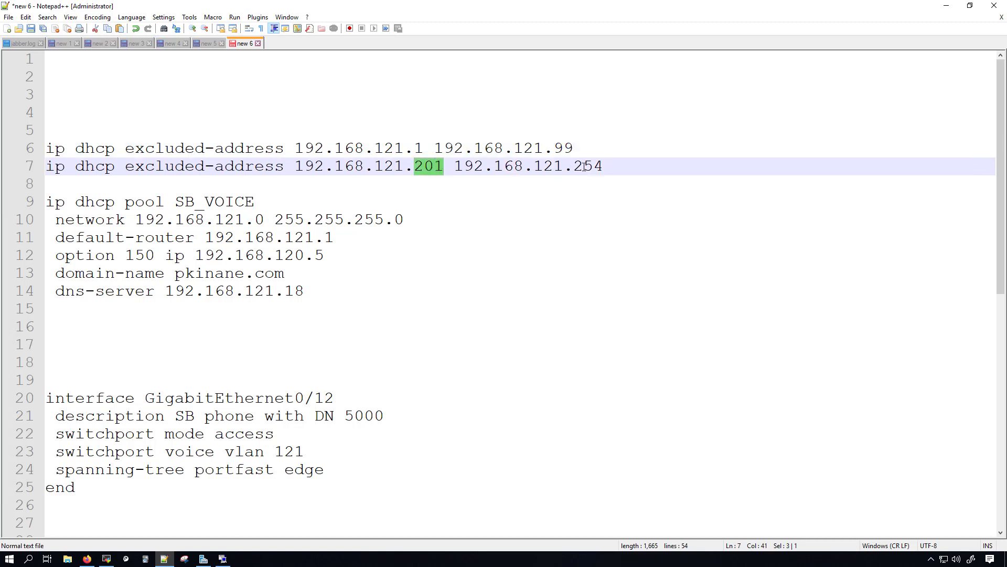
{"action": "double_click", "coordinate": [601, 165]}
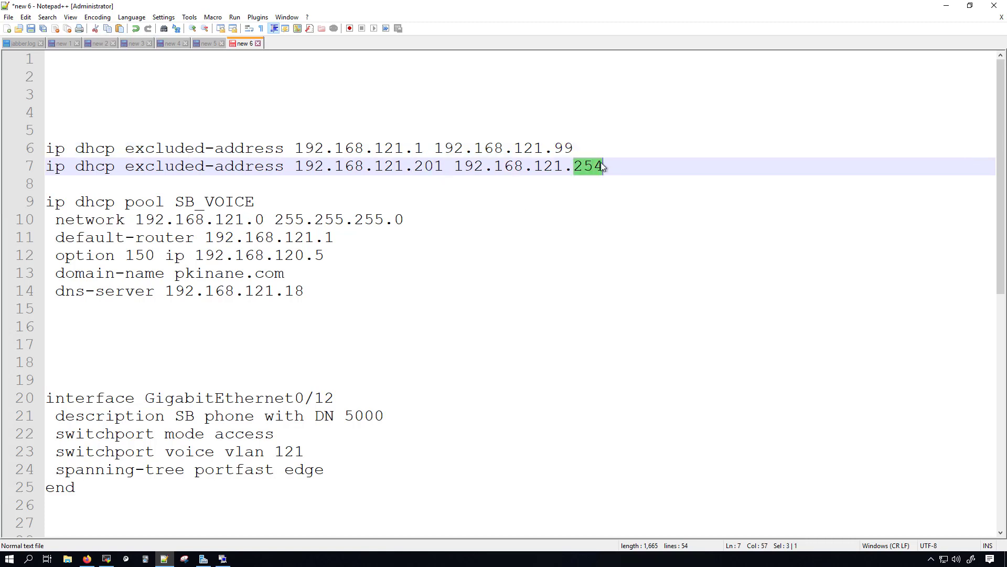
{"action": "left_click", "coordinate": [581, 198]}
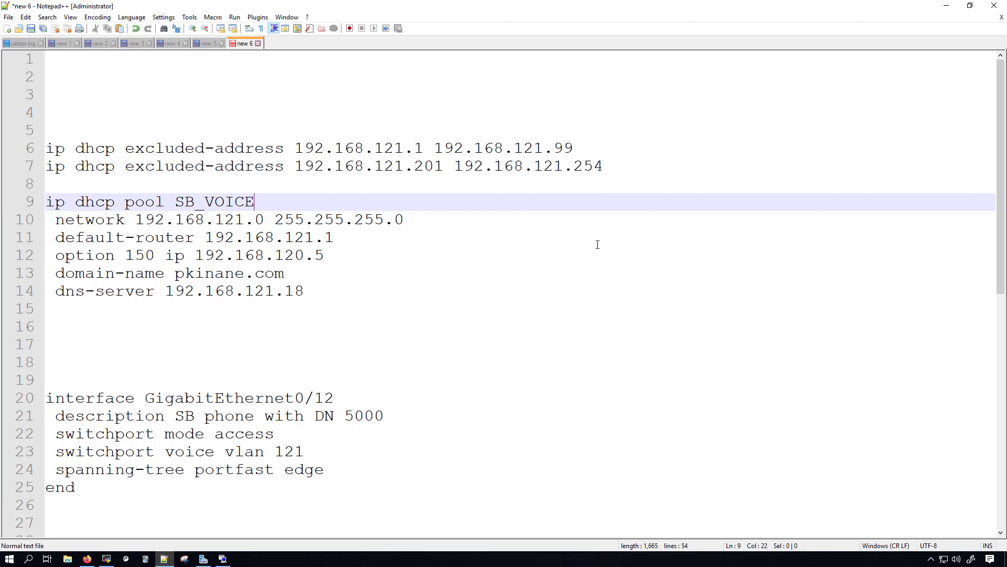
Step: Scroll to the show vlan br output and highlight Gi0/12 under VLAN 121 VOICE VLAN SB
{"action": "scroll", "coordinate": [597, 245], "scroll_direction": "down", "scroll_amount": 6}
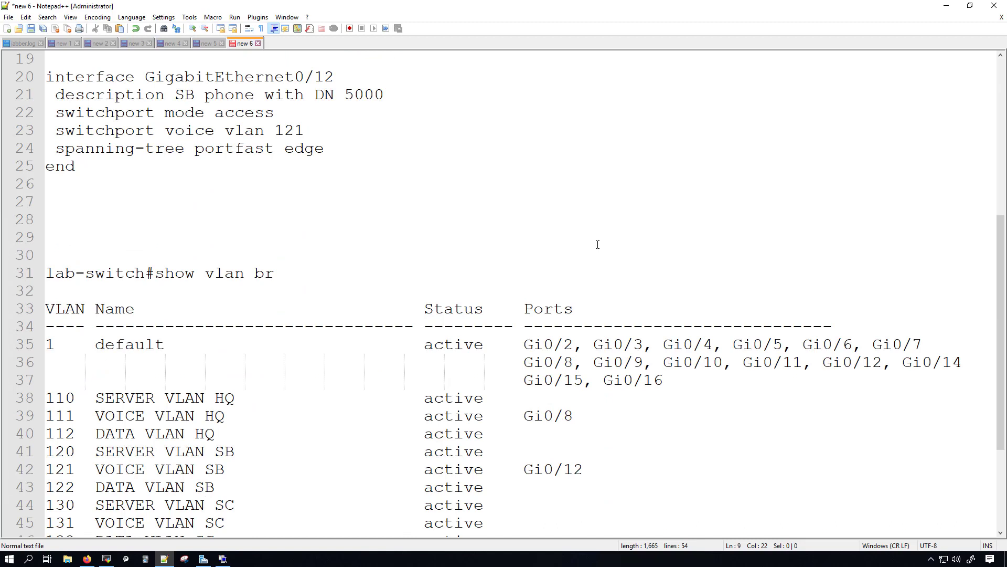
{"action": "left_click_drag", "start_coordinate": [584, 469], "coordinate": [525, 471]}
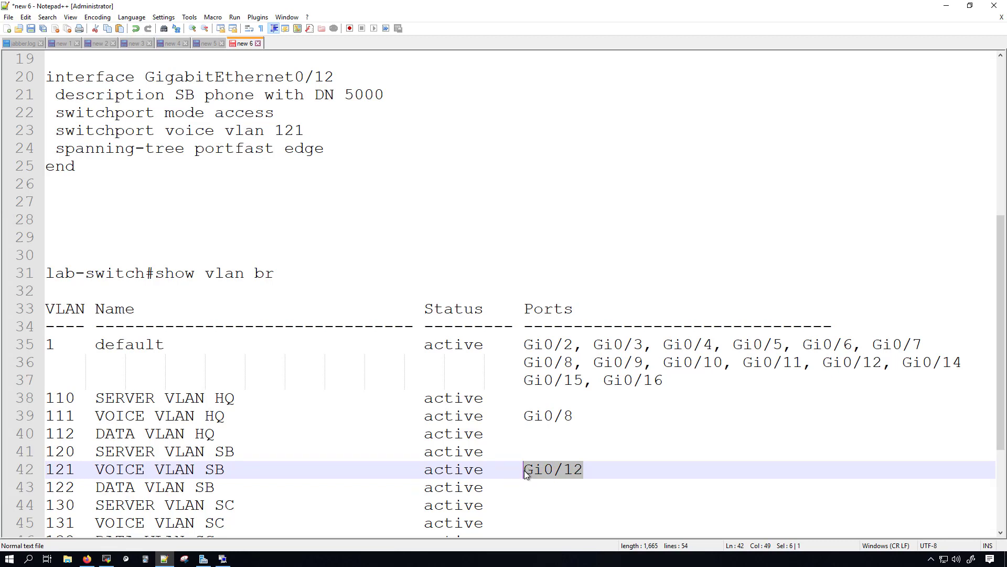
{"action": "left_click", "coordinate": [736, 141]}
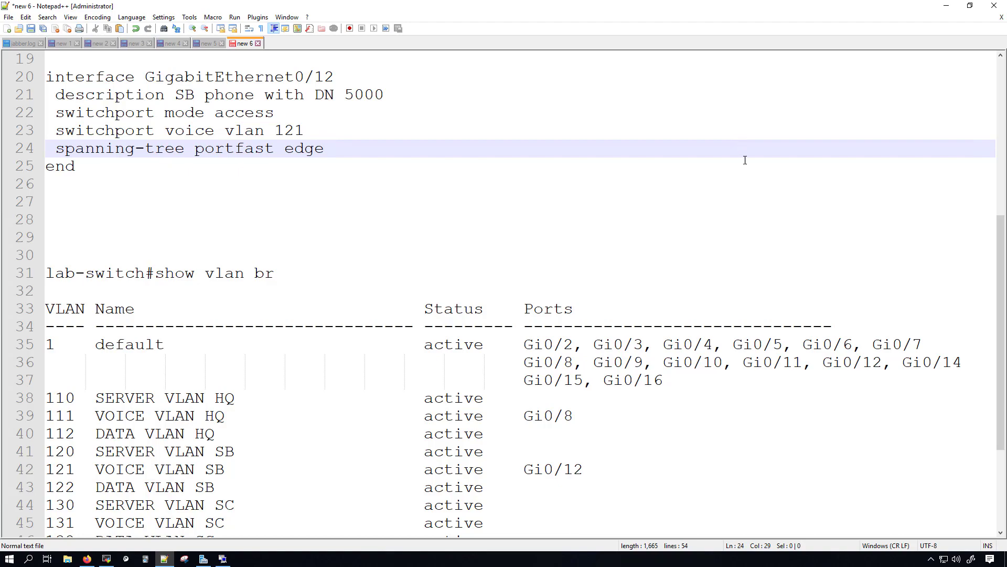
{"action": "left_click", "coordinate": [756, 181]}
{"action": "scroll", "coordinate": [744, 147], "scroll_direction": "up", "scroll_amount": 6}
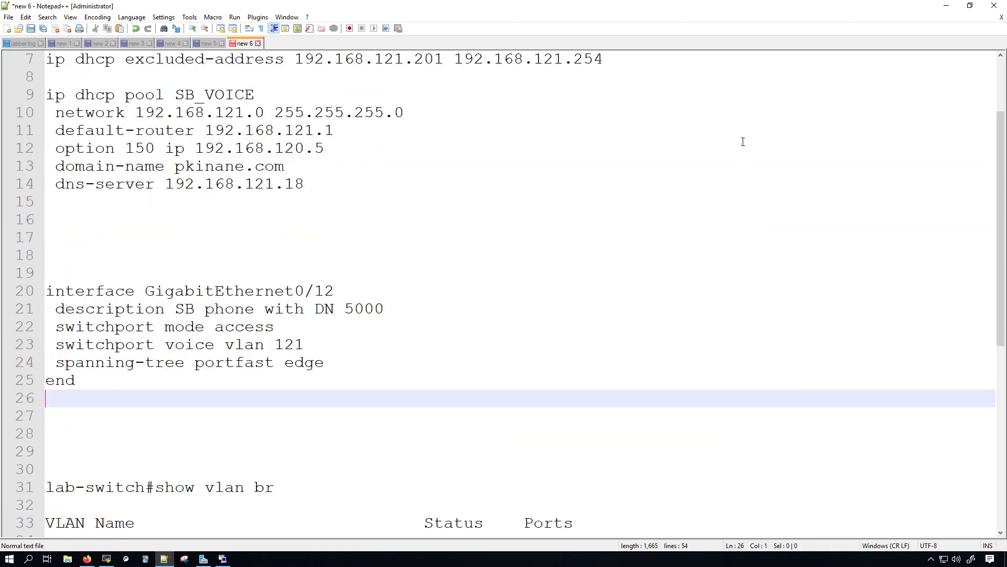
{"action": "left_click", "coordinate": [744, 138]}
{"action": "scroll", "coordinate": [744, 139], "scroll_direction": "down", "scroll_amount": 8}
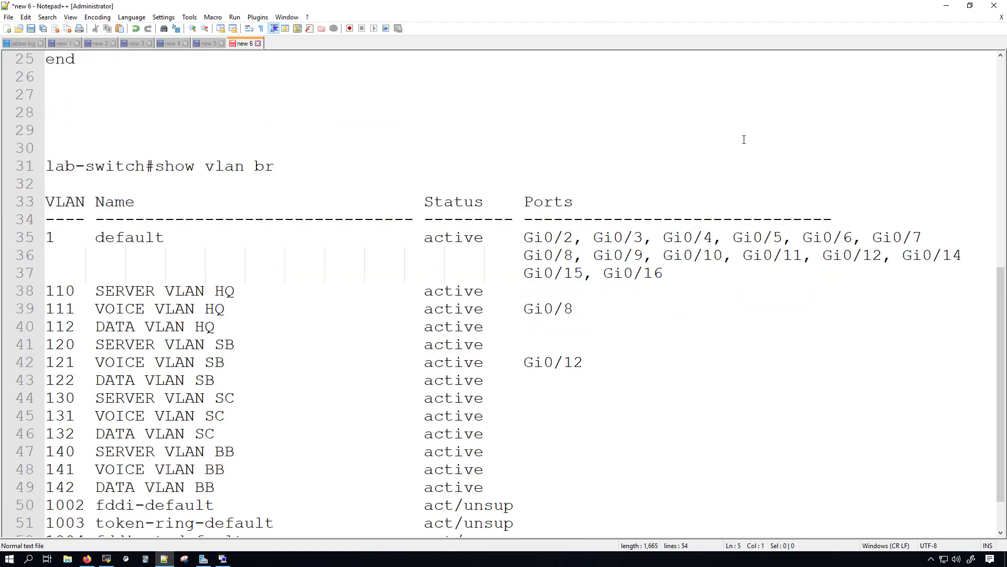
{"action": "scroll", "coordinate": [744, 139], "scroll_direction": "up", "scroll_amount": 2}
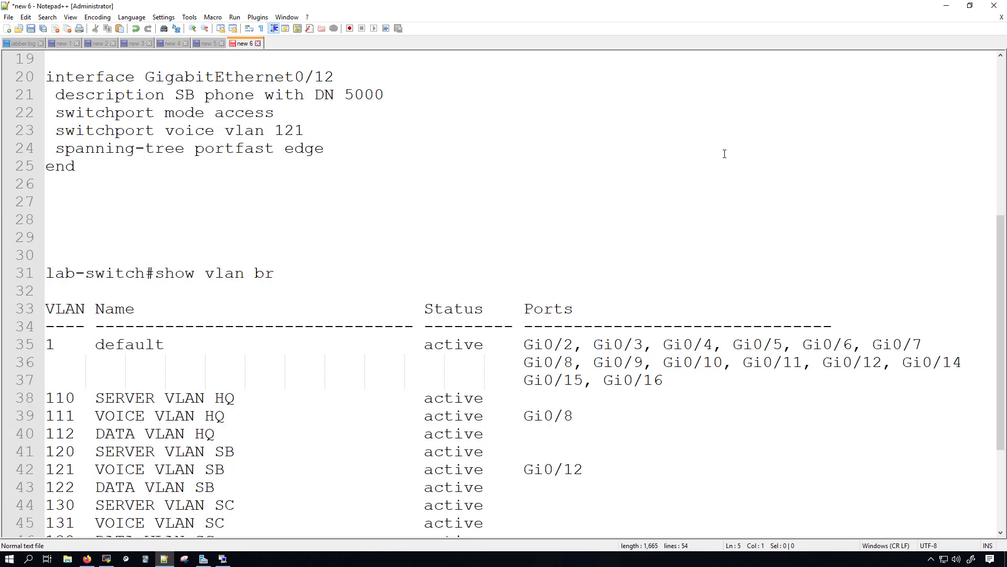
Step: Switch to the phone's web page in Firefox and check Phone DN 5000
{"action": "left_click", "coordinate": [87, 558]}
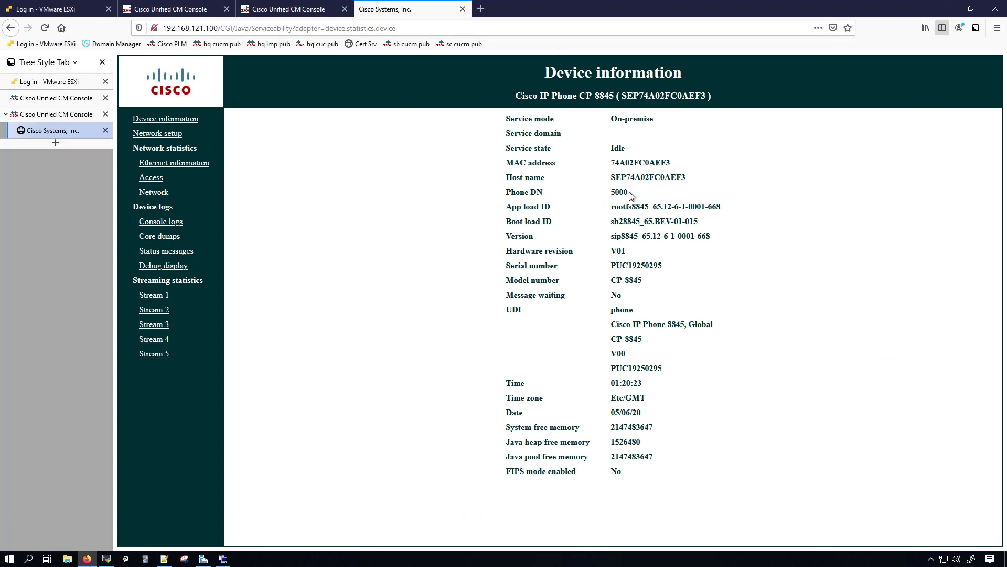
{"action": "left_click_drag", "start_coordinate": [630, 193], "coordinate": [494, 197]}
{"action": "left_click", "coordinate": [429, 245]}
Step: Open Network statistics and verify CDP neighbor lab-switch on port GigabitEthernet0/12
{"action": "left_click", "coordinate": [164, 199]}
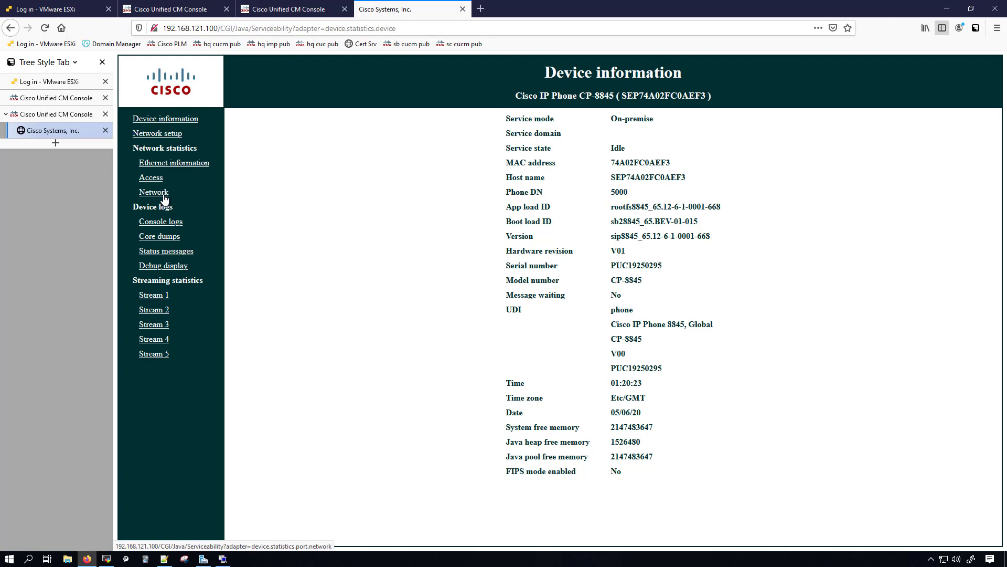
{"action": "scroll", "coordinate": [395, 294], "scroll_direction": "down", "scroll_amount": 3}
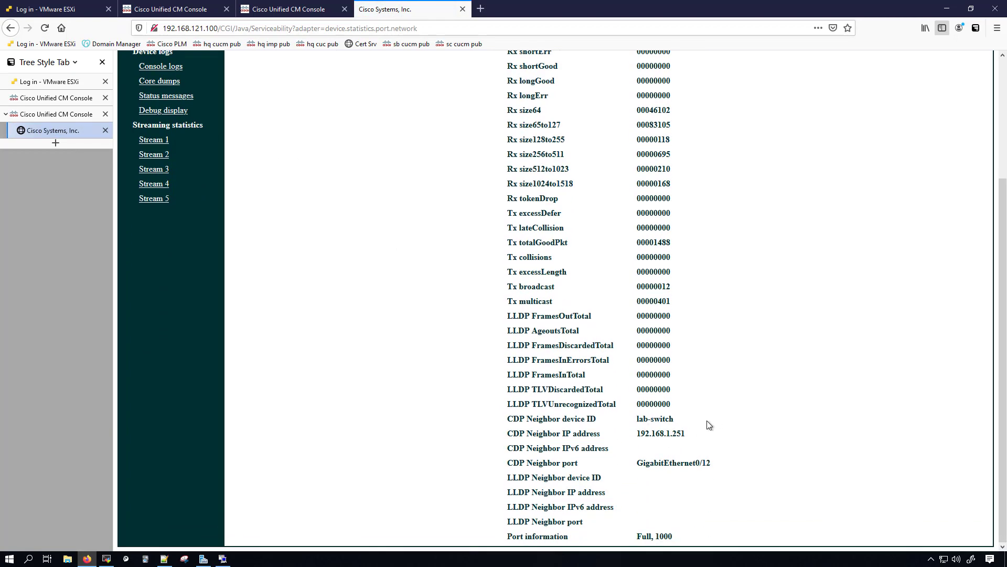
{"action": "left_click_drag", "start_coordinate": [708, 423], "coordinate": [501, 425]}
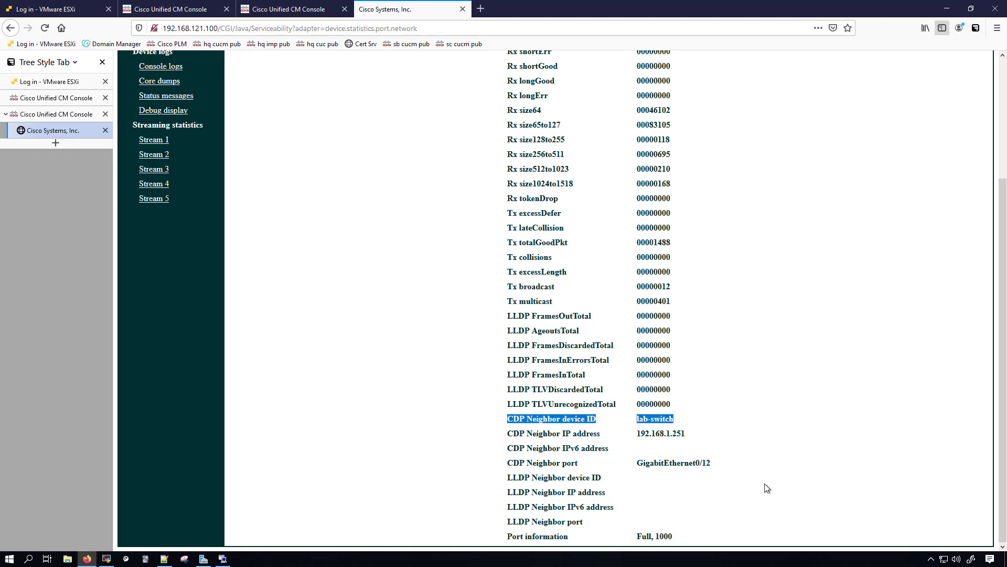
{"action": "left_click_drag", "start_coordinate": [728, 464], "coordinate": [504, 469]}
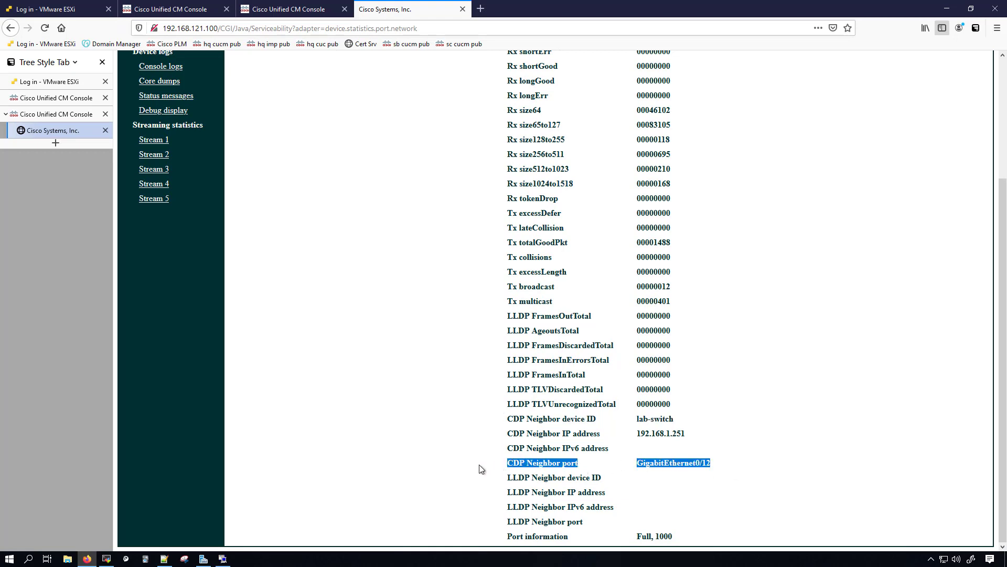
{"action": "left_click", "coordinate": [488, 465]}
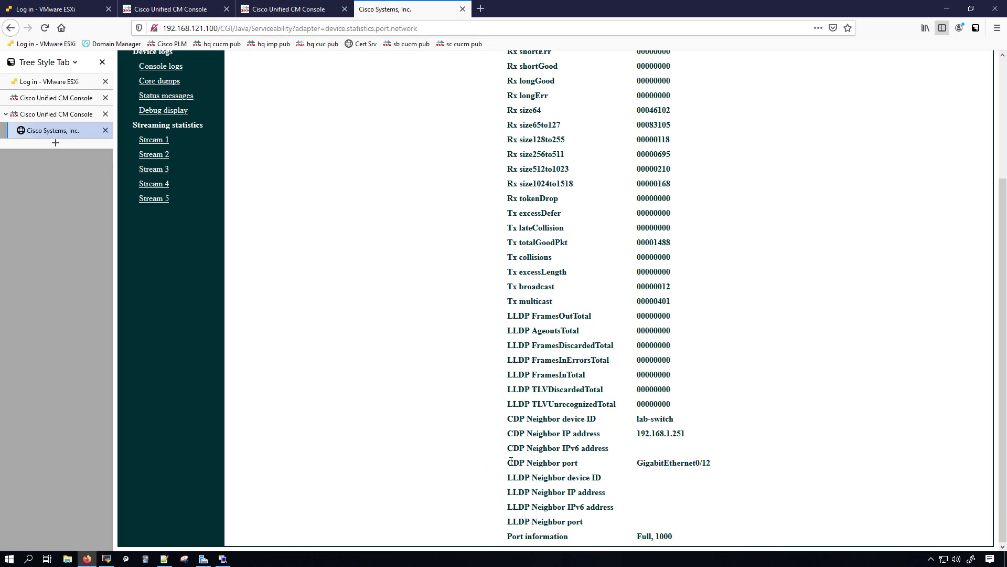
Step: Open Network setup and check domain pkinane.com, DHCP server 192.168.121.2, IP 192.168.121.100
{"action": "scroll", "coordinate": [229, 339], "scroll_direction": "up", "scroll_amount": 3}
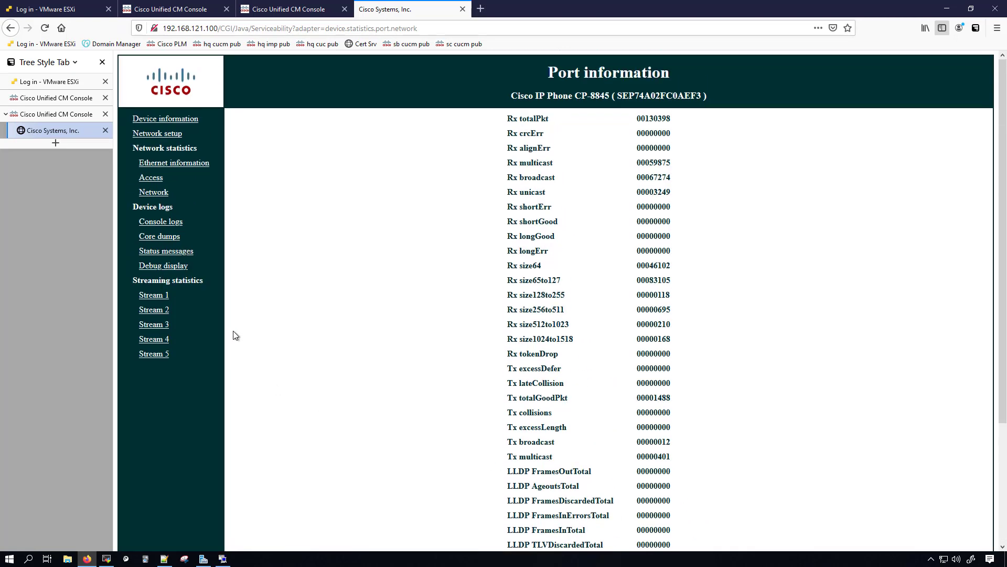
{"action": "left_click", "coordinate": [167, 136]}
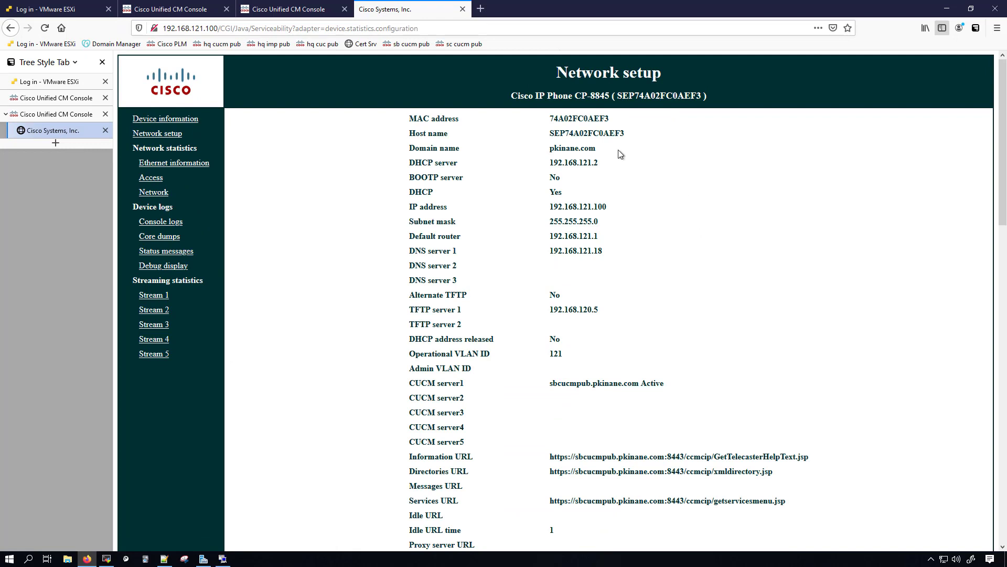
{"action": "left_click_drag", "start_coordinate": [598, 149], "coordinate": [408, 150]}
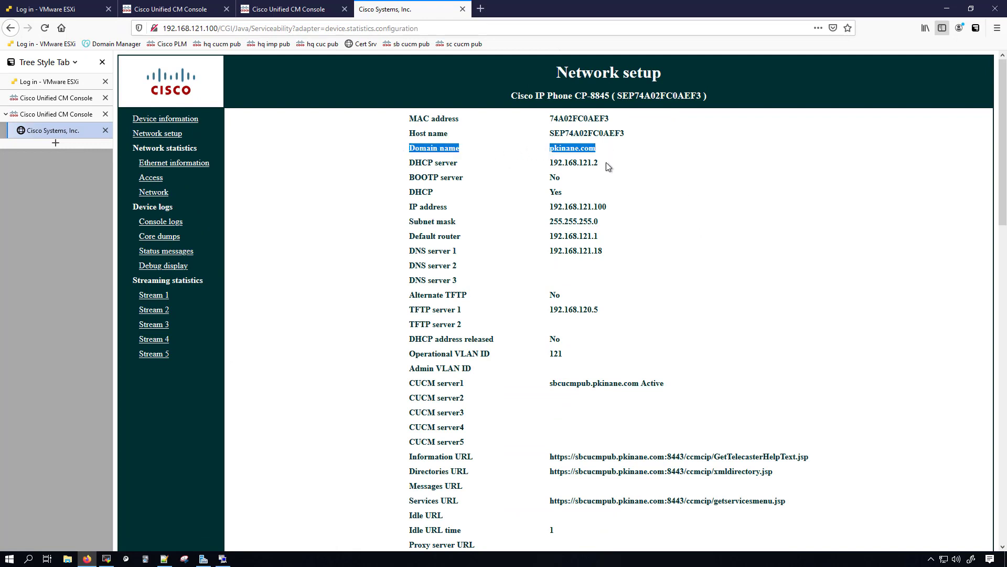
{"action": "left_click_drag", "start_coordinate": [631, 163], "coordinate": [392, 163]}
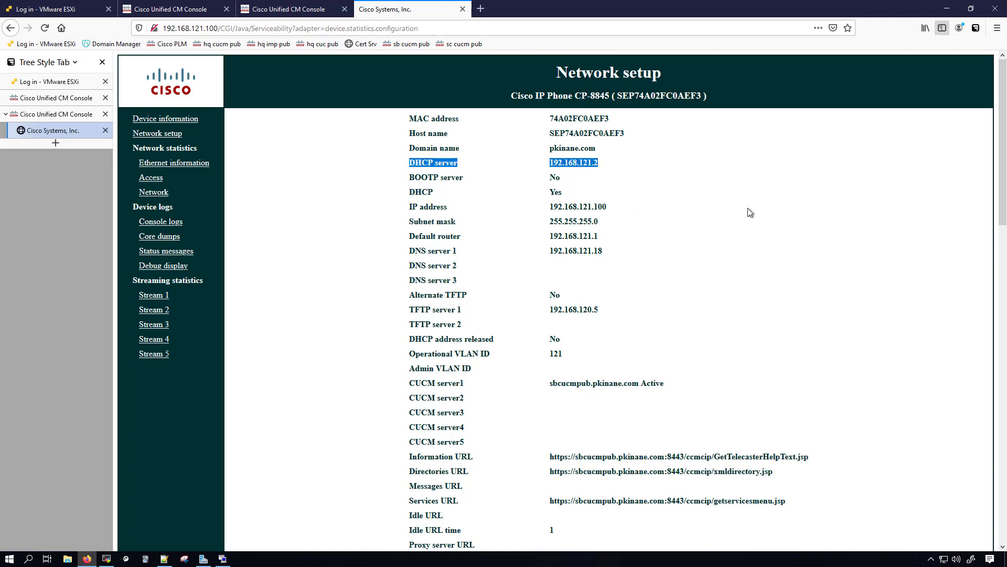
{"action": "left_click_drag", "start_coordinate": [587, 193], "coordinate": [400, 192]}
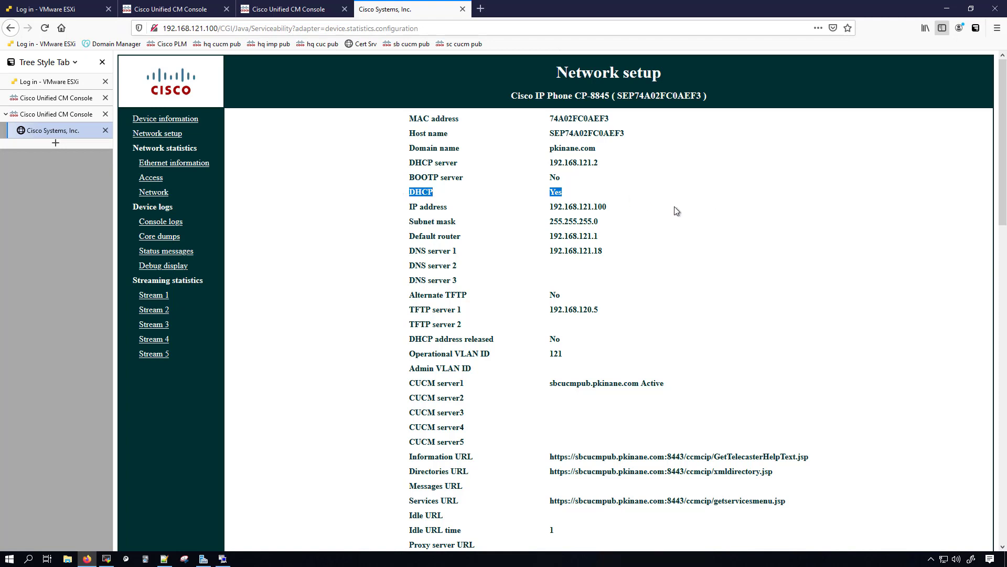
{"action": "left_click_drag", "start_coordinate": [635, 209], "coordinate": [404, 210]}
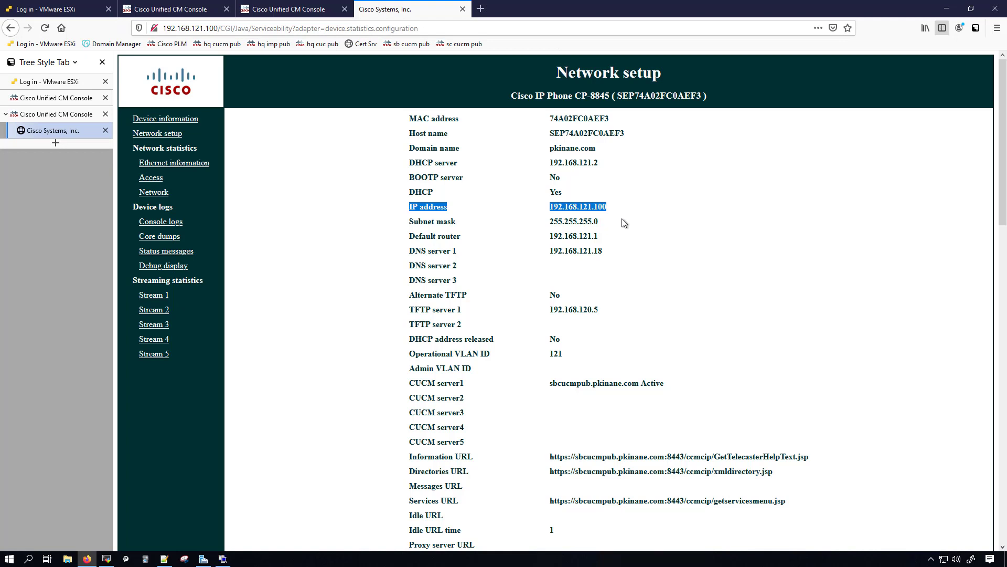
{"action": "left_click_drag", "start_coordinate": [623, 222], "coordinate": [401, 265]}
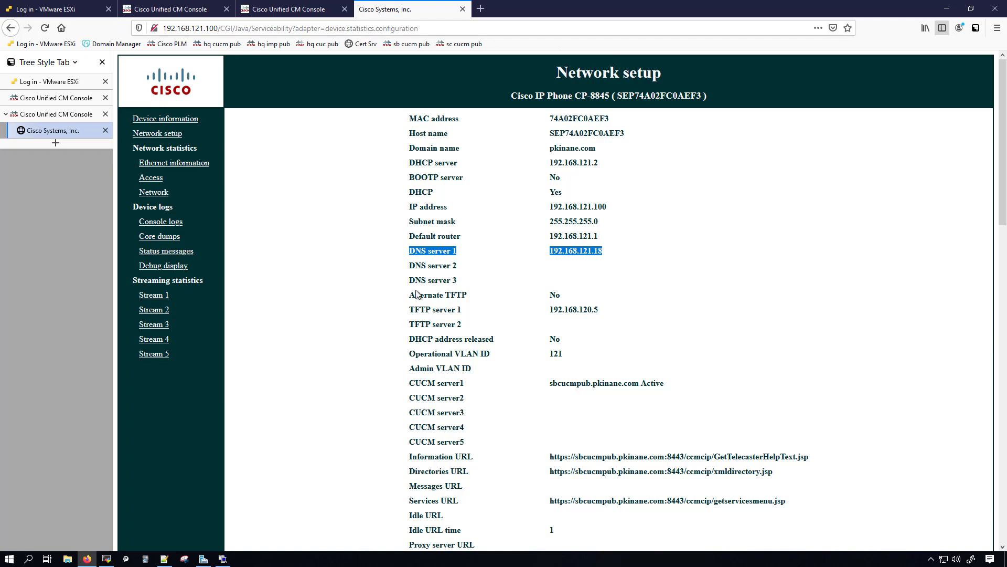
Step: Verify TFTP server 192.168.120.5, operational VLAN 121 and the active CUCM server
{"action": "left_click_drag", "start_coordinate": [410, 310], "coordinate": [628, 314]}
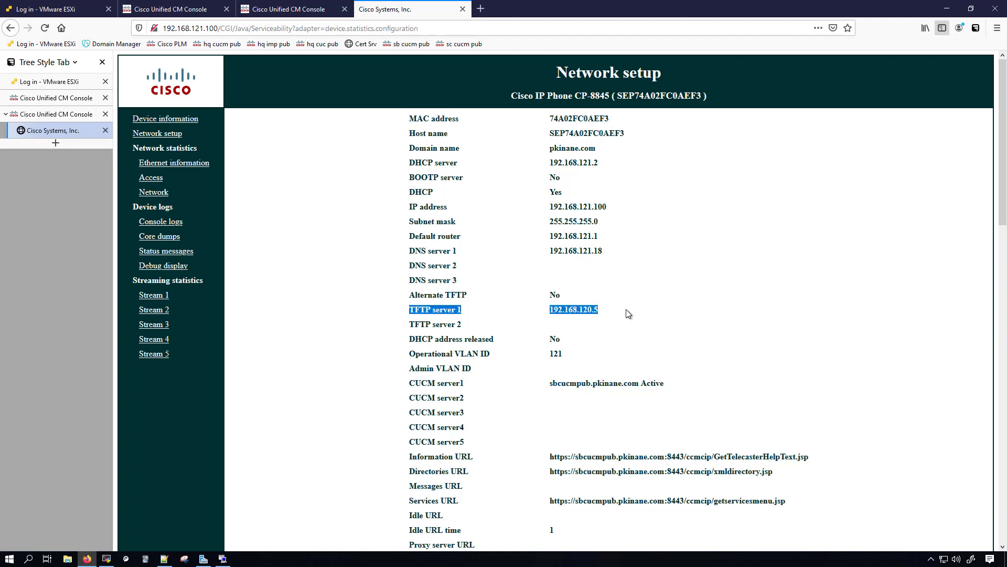
{"action": "left_click_drag", "start_coordinate": [603, 350], "coordinate": [400, 360]}
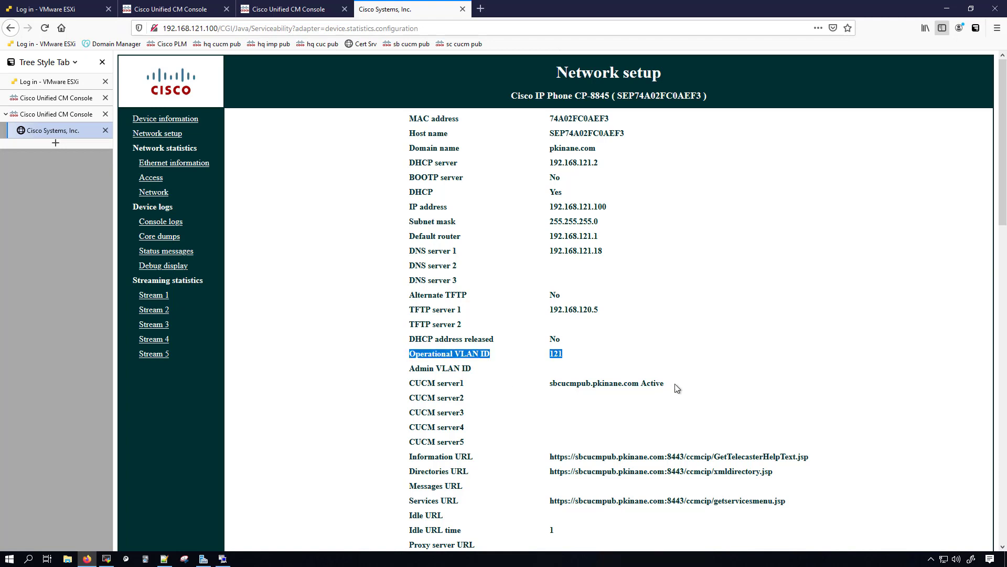
{"action": "left_click_drag", "start_coordinate": [677, 389], "coordinate": [402, 398]}
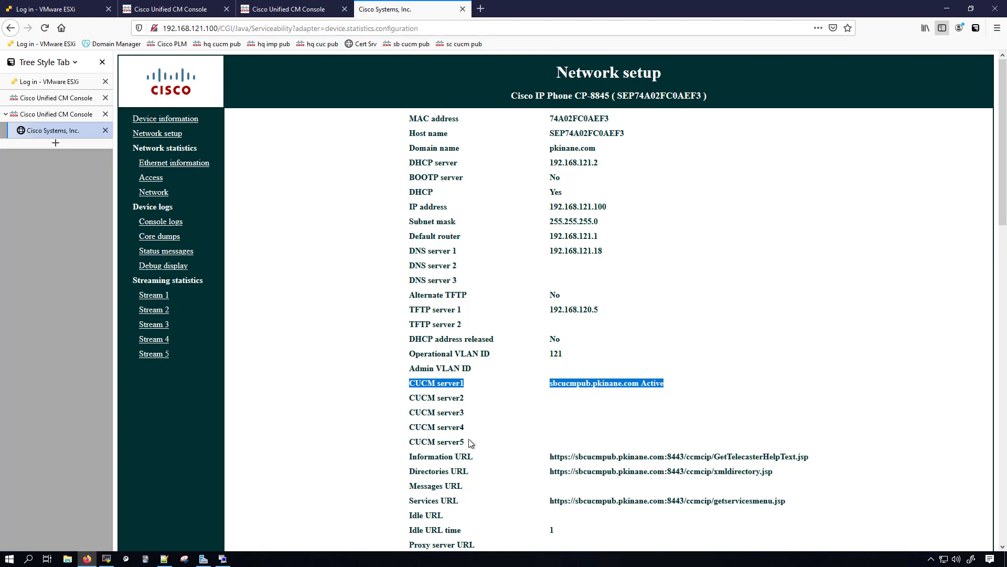
{"action": "left_click", "coordinate": [697, 420]}
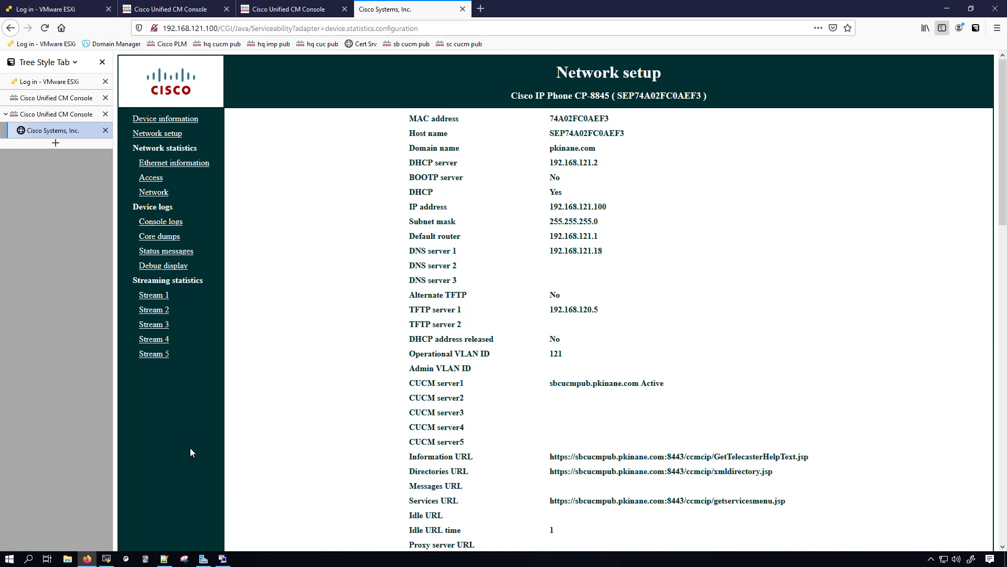